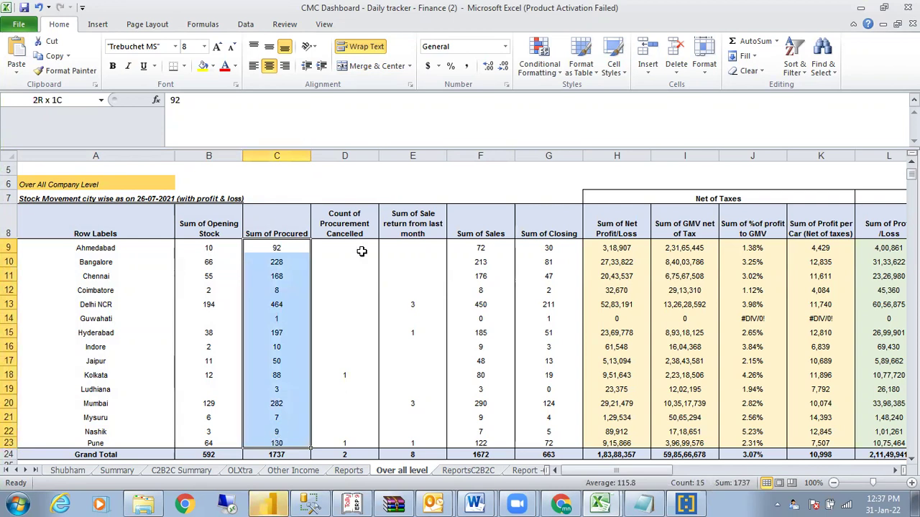
Examine the sale return and procurement cancelled figures by city in the stock movement table
{"action": "left_click_drag", "start_coordinate": [407, 248], "coordinate": [411, 446]}
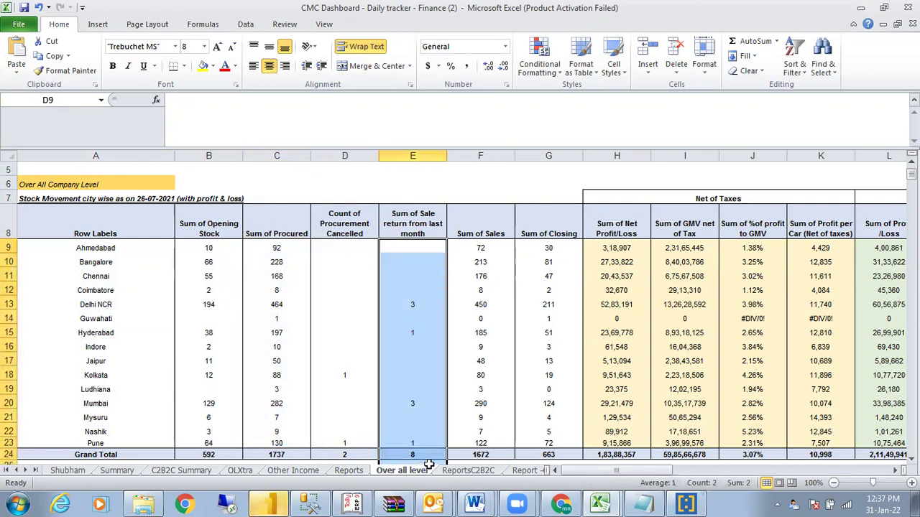
{"action": "left_click_drag", "start_coordinate": [349, 250], "coordinate": [344, 443]}
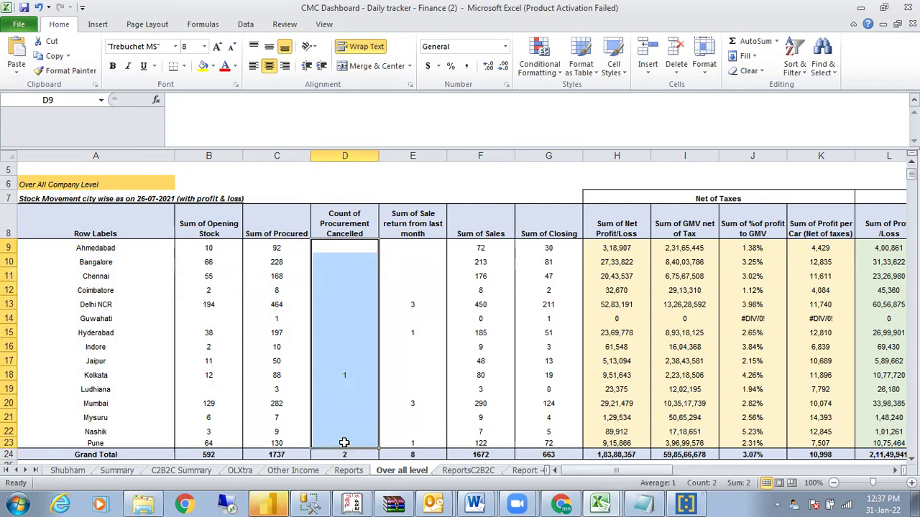
Switch to Power BI and show the full formula of the Inventory_movement table, with its fields expanded
{"action": "key", "text": "alt+Tab"}
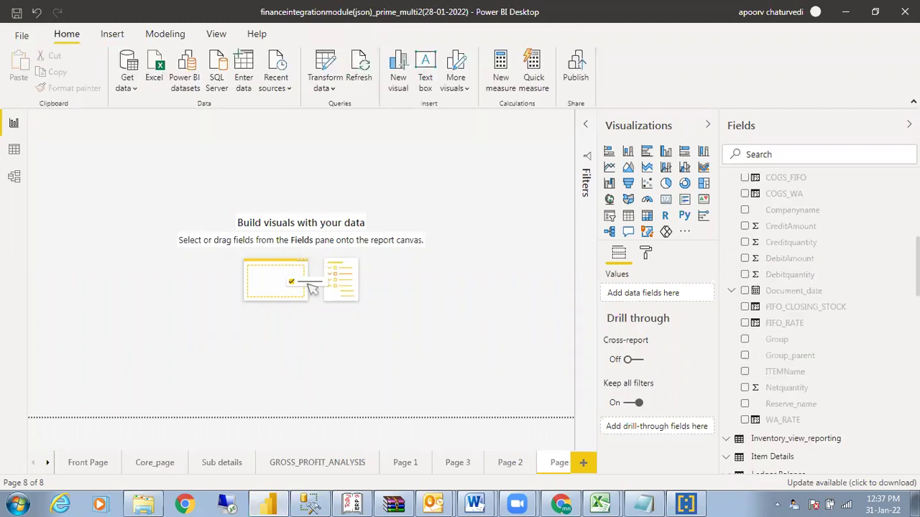
{"action": "scroll", "coordinate": [832, 260], "scroll_direction": "up", "scroll_amount": 4}
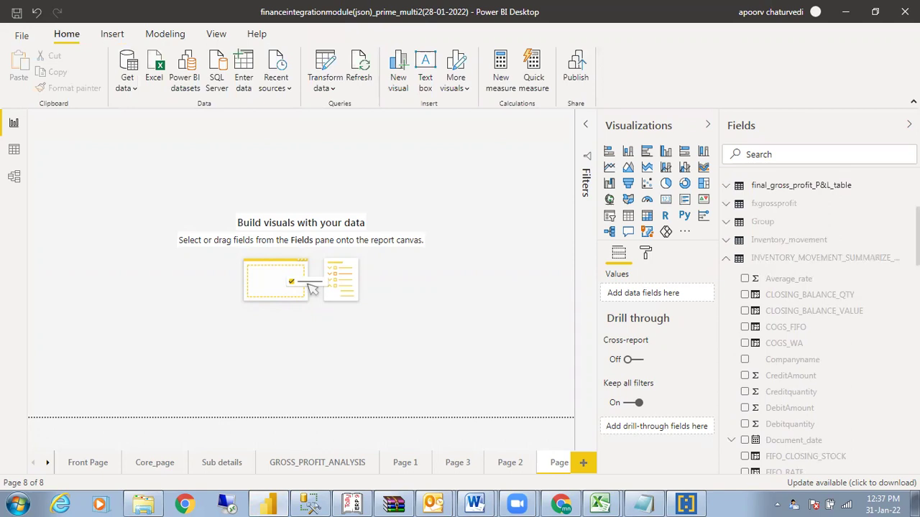
{"action": "left_click", "coordinate": [740, 262]}
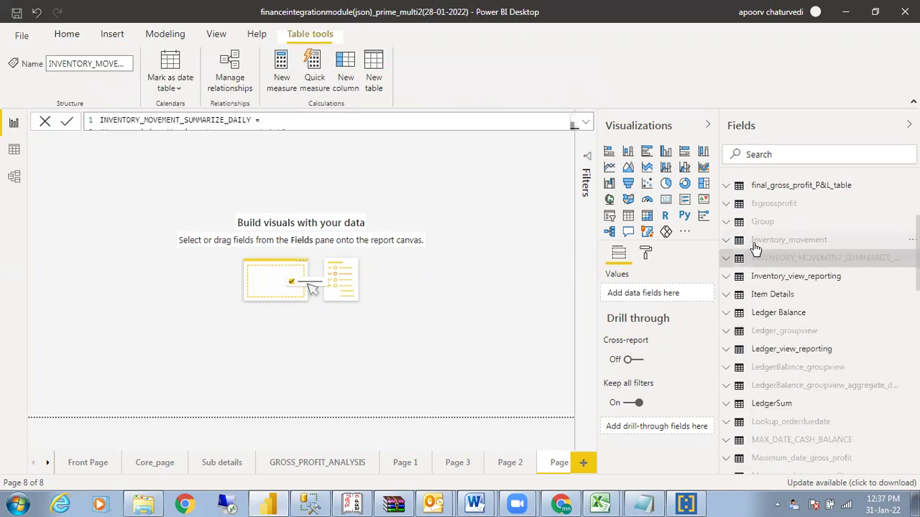
{"action": "left_click", "coordinate": [755, 245]}
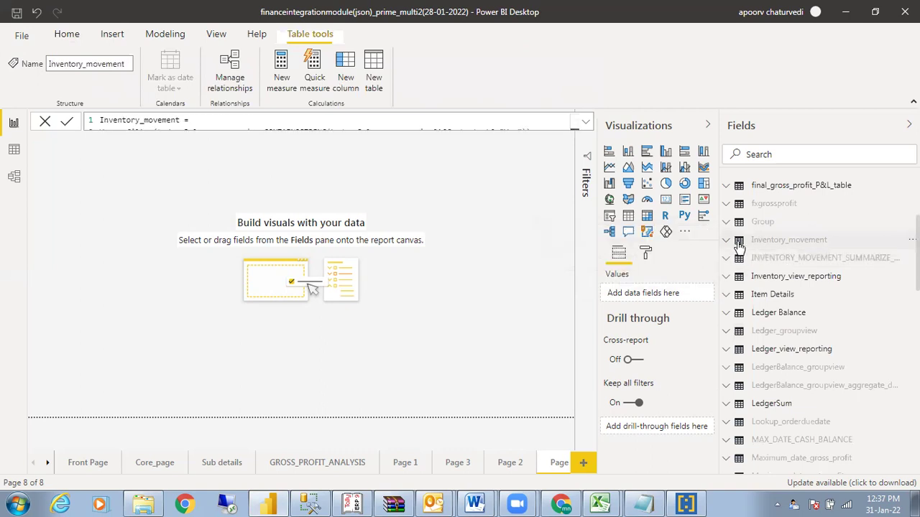
{"action": "left_click", "coordinate": [727, 242]}
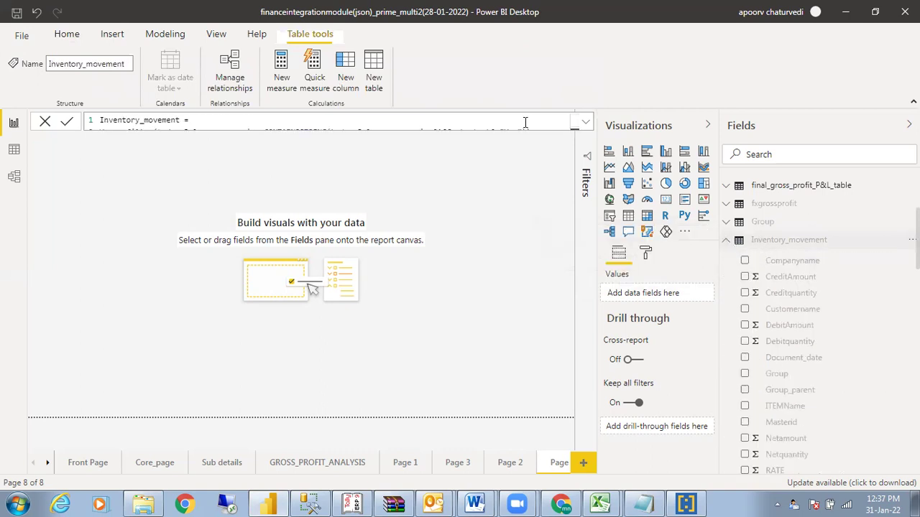
{"action": "left_click", "coordinate": [586, 123]}
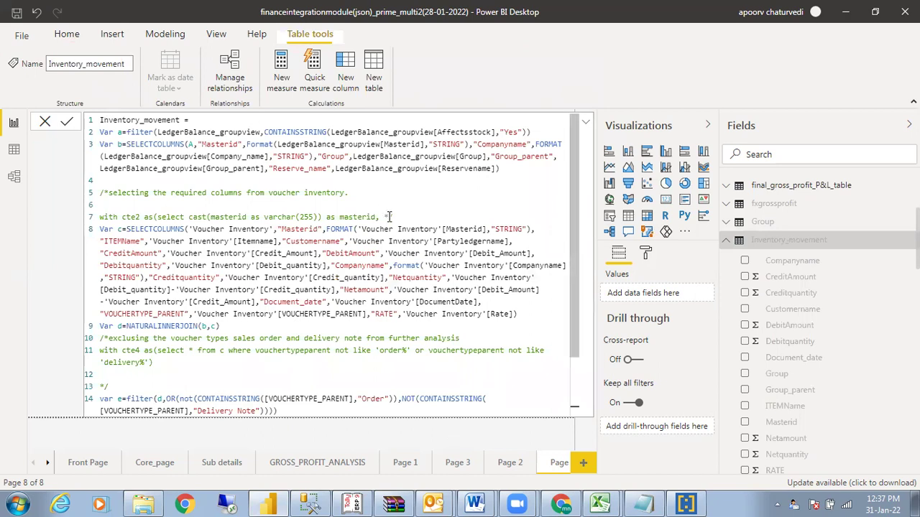
{"action": "left_click", "coordinate": [497, 170]}
{"action": "type", "text": ",\"Iscar"}
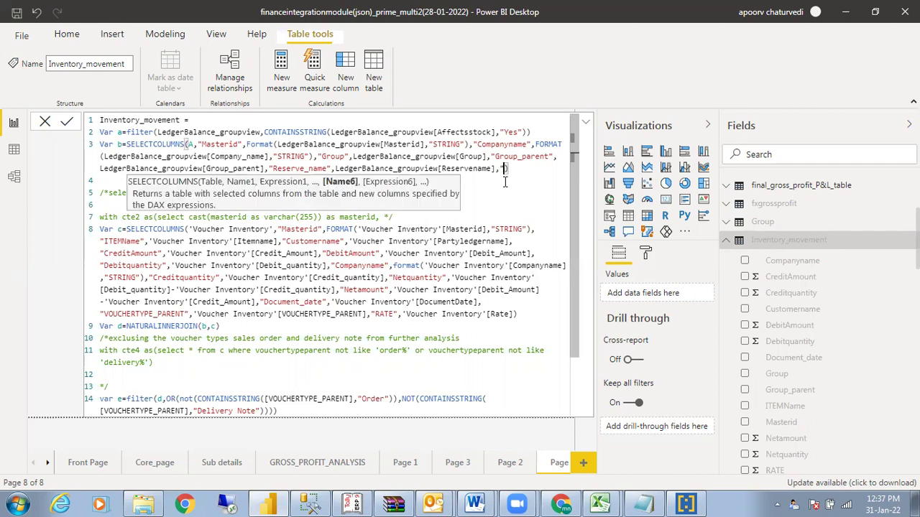
{"action": "type", "text": "ncelled"}
{"action": "type", "text": "\""}
{"action": "type", "text": "),"}
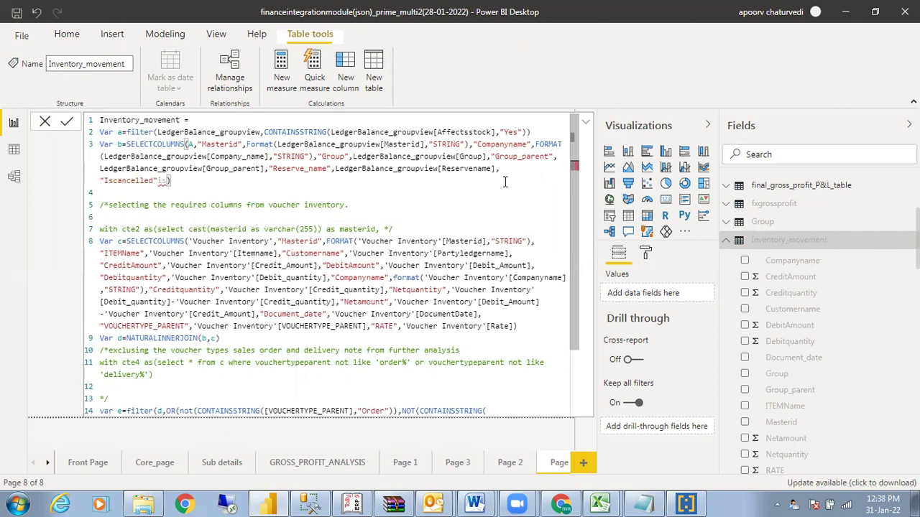
{"action": "key", "text": "BackSpace"}
{"action": "key", "text": "BackSpace"}
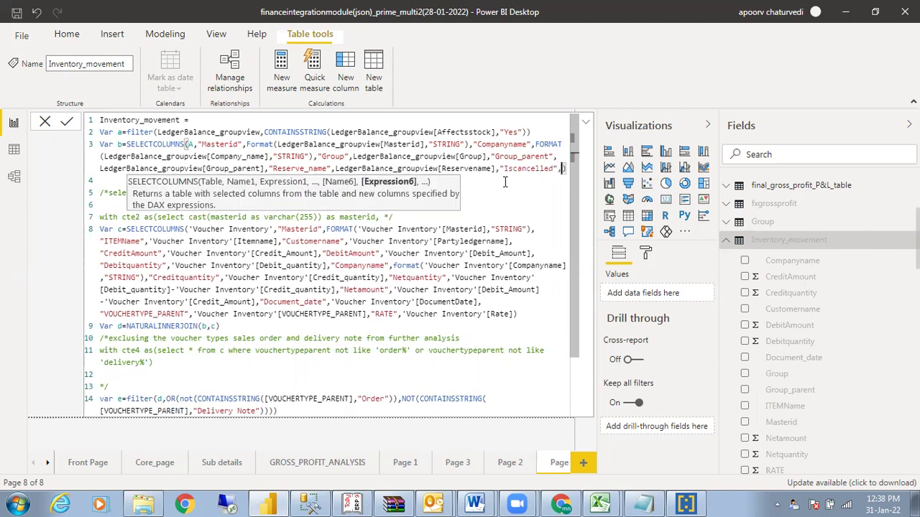
{"action": "type", "text": ",is"}
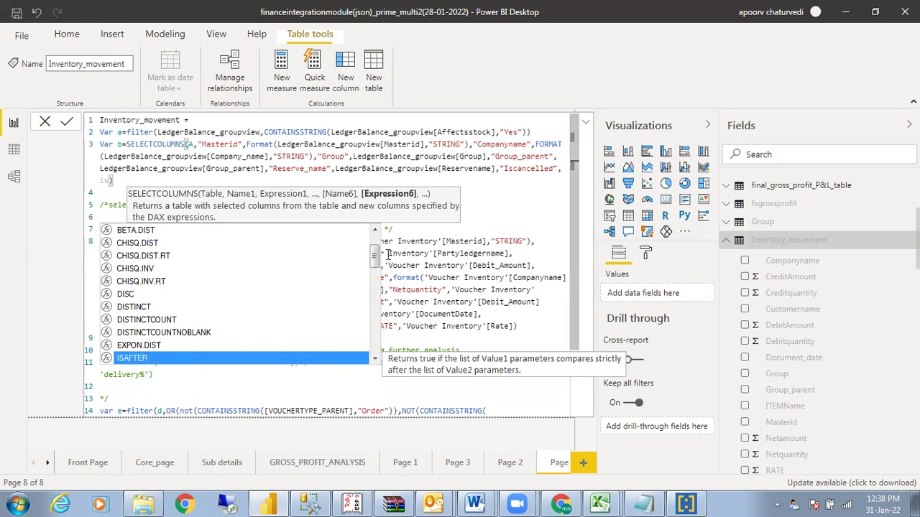
{"action": "left_click_drag", "start_coordinate": [375, 256], "coordinate": [377, 334]}
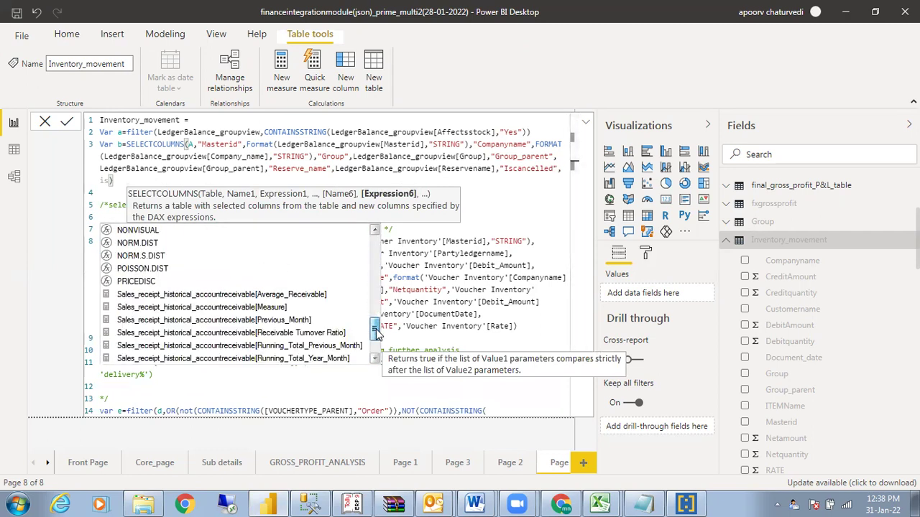
{"action": "left_click_drag", "start_coordinate": [375, 335], "coordinate": [375, 246]}
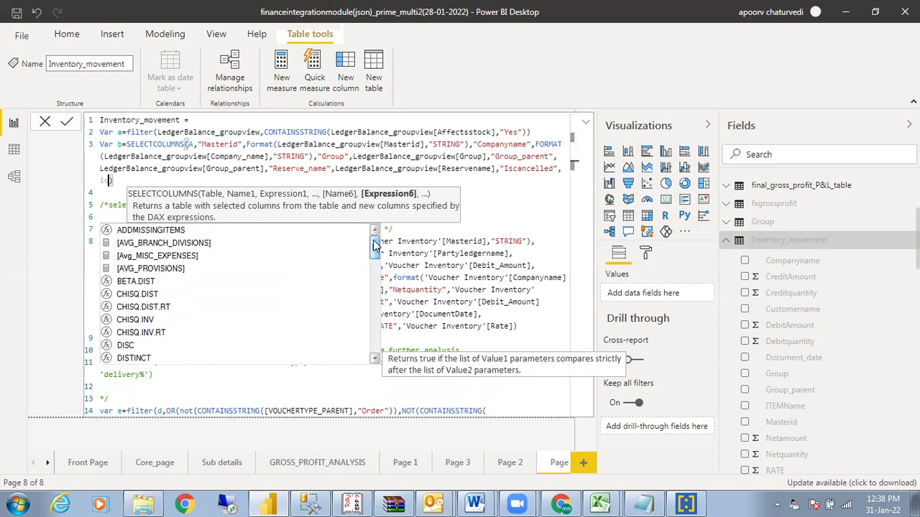
{"action": "left_click", "coordinate": [342, 178]}
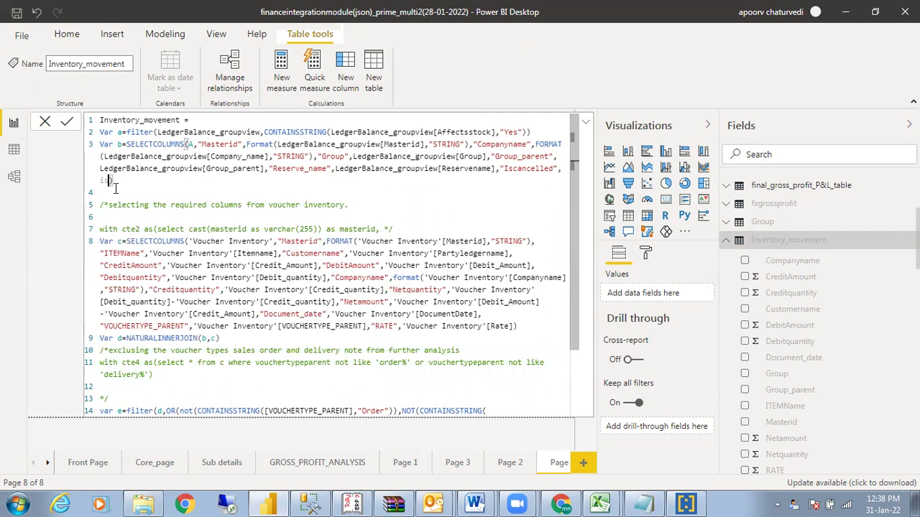
{"action": "left_click", "coordinate": [106, 180]}
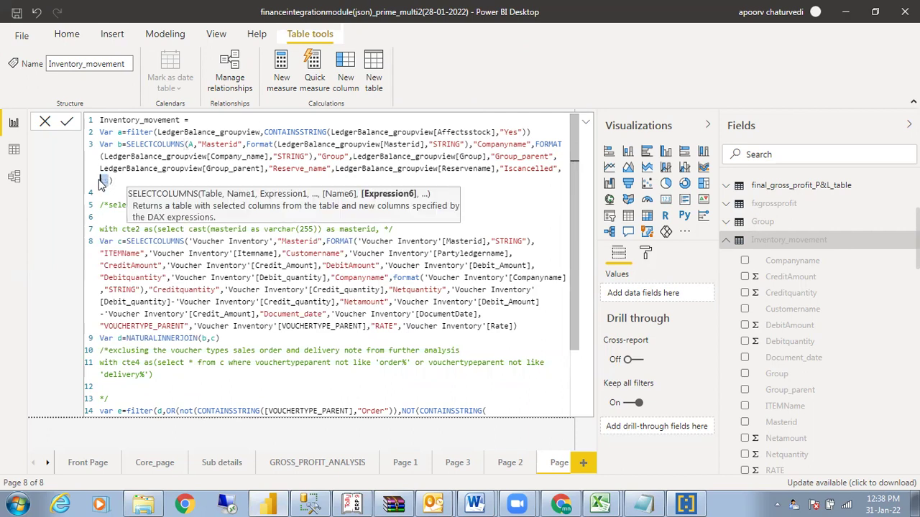
{"action": "key", "text": "BackSpace"}
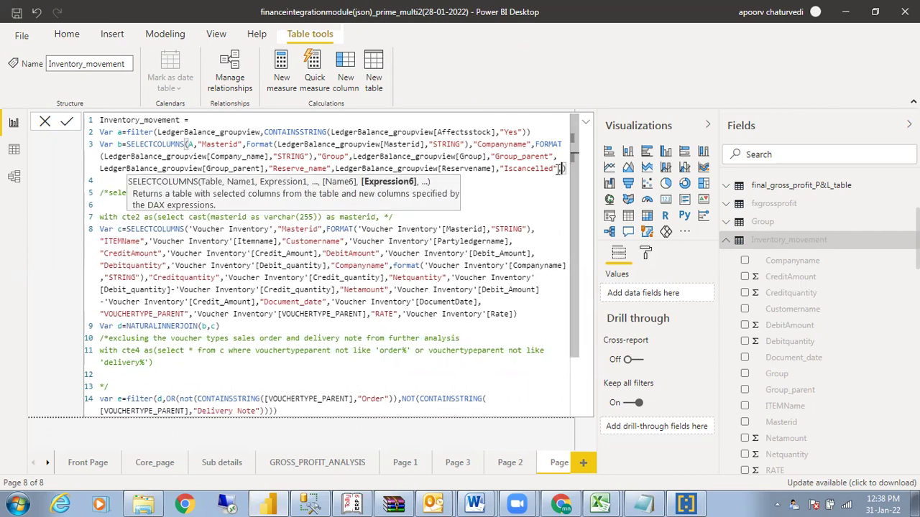
{"action": "left_click_drag", "start_coordinate": [564, 168], "coordinate": [501, 170]}
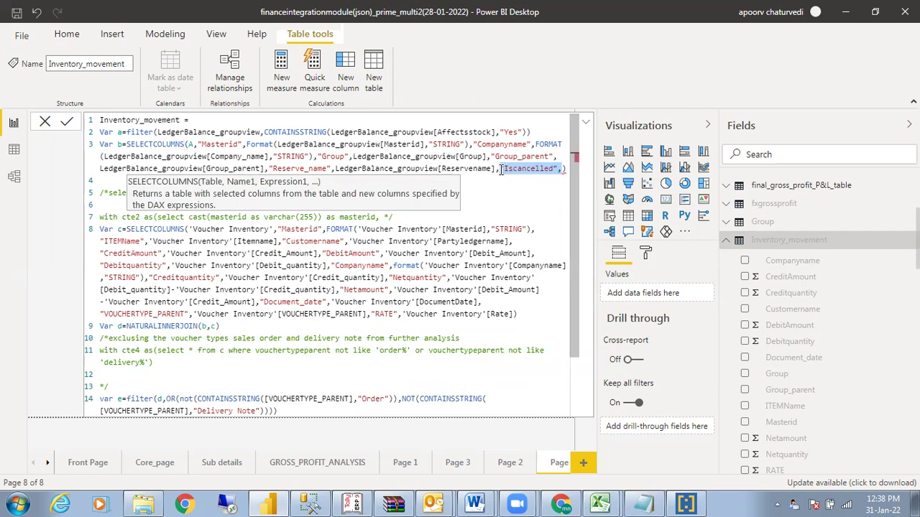
{"action": "key", "text": "BackSpace"}
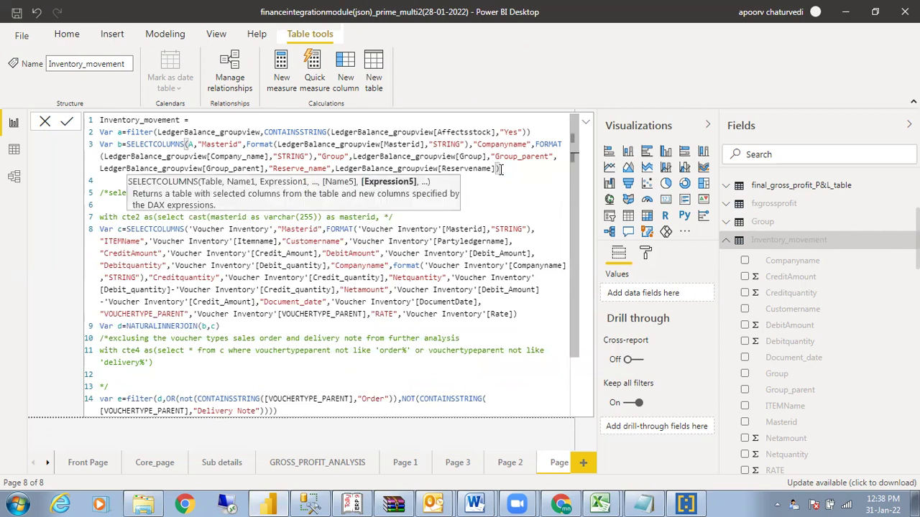
In the LedgerBalance_groupview formula, add an "iscancelled" column returning LedgerSum[Iscancelled] to variable B2 and apply the change
{"action": "left_click", "coordinate": [726, 240]}
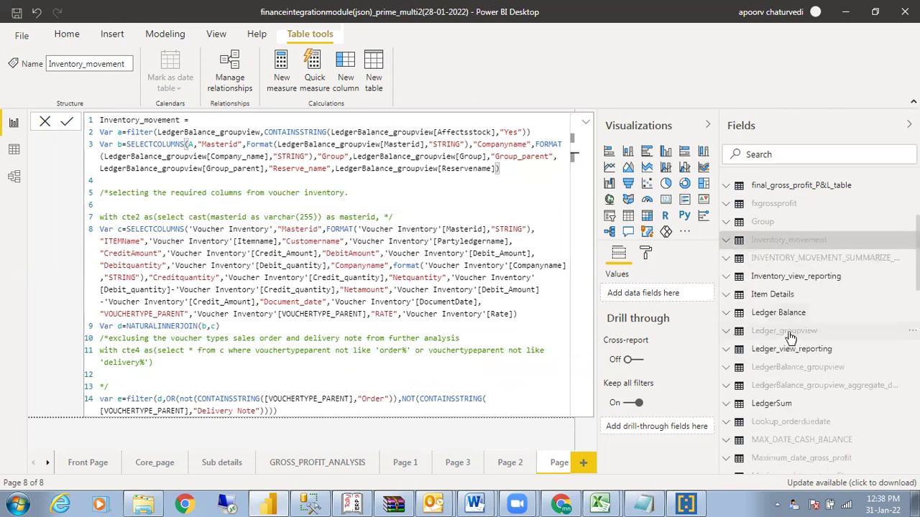
{"action": "left_click", "coordinate": [819, 368]}
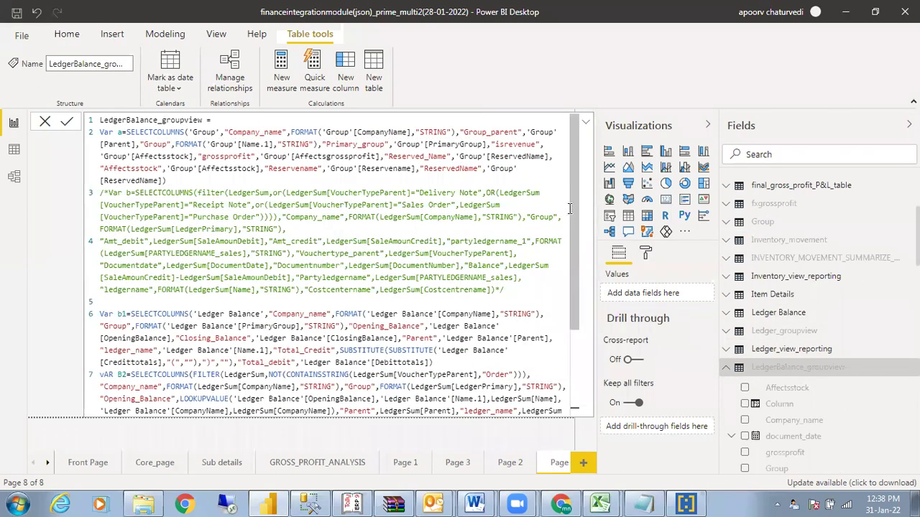
{"action": "scroll", "coordinate": [575, 220], "scroll_direction": "down", "scroll_amount": 1}
{"action": "left_click_drag", "start_coordinate": [575, 214], "coordinate": [584, 273]}
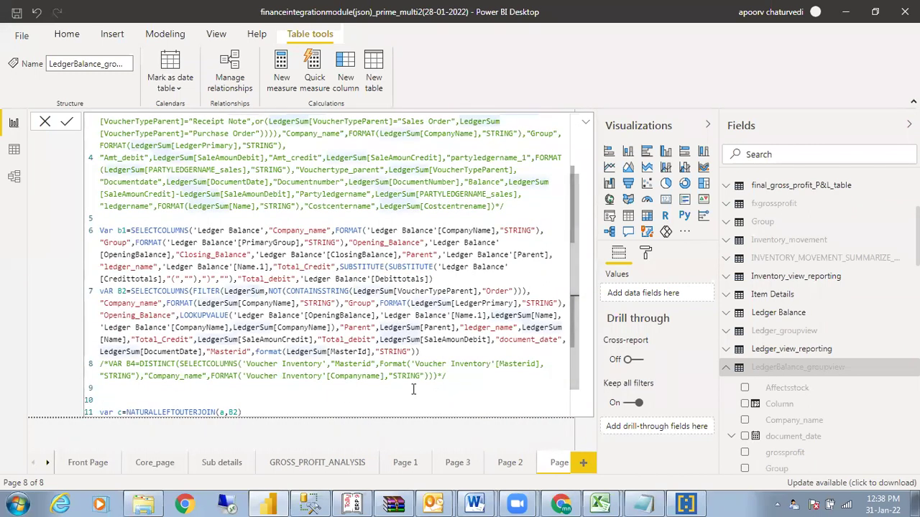
{"action": "left_click", "coordinate": [414, 351]}
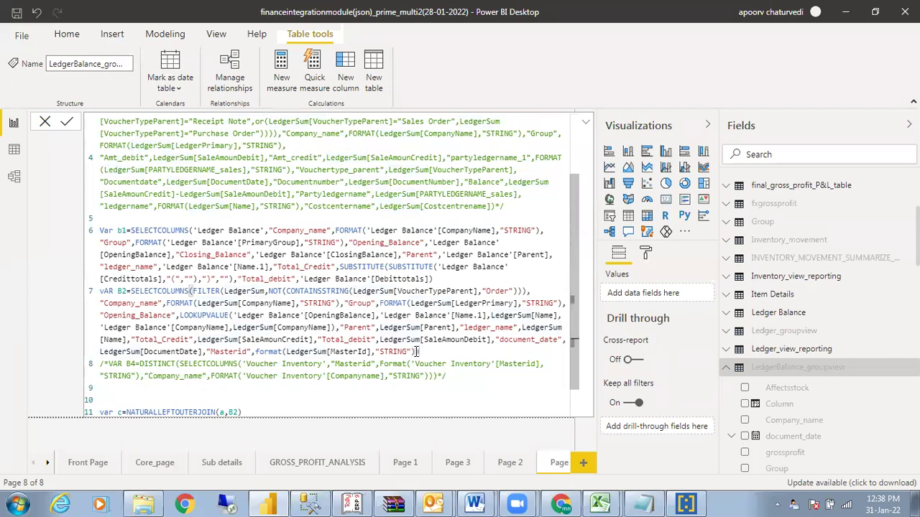
{"action": "type", "text": ",\"iscancelled\""}
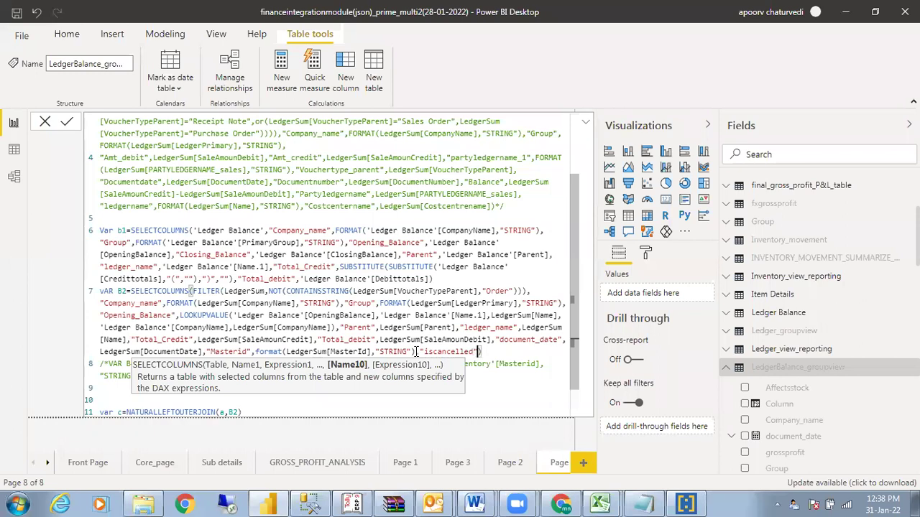
{"action": "type", "text": ","}
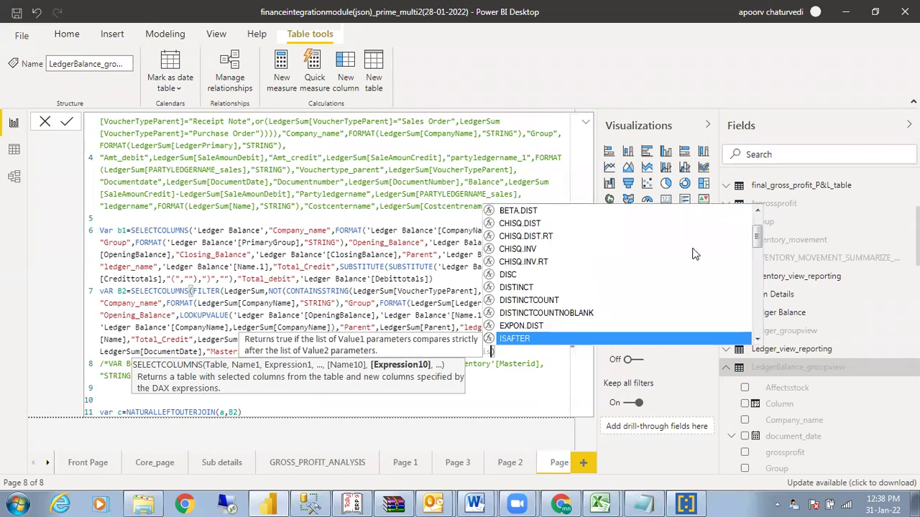
{"action": "left_click_drag", "start_coordinate": [757, 239], "coordinate": [757, 282]}
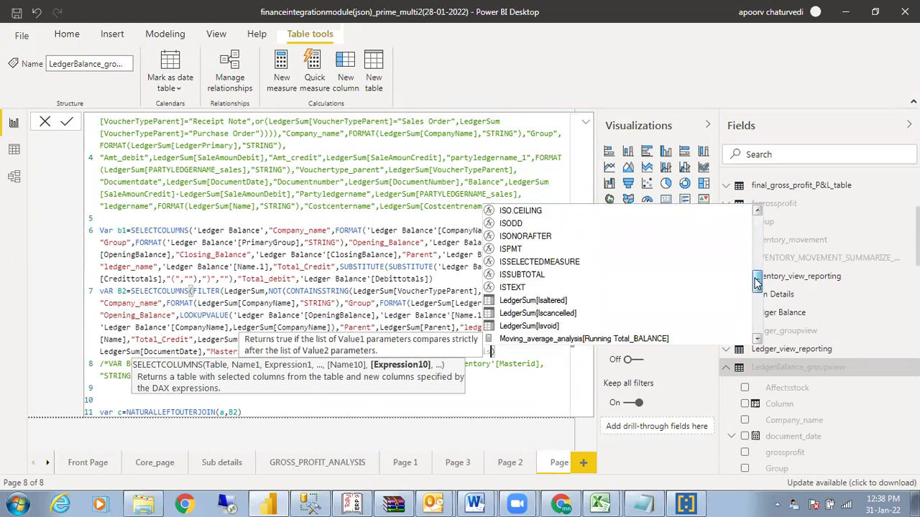
{"action": "left_click", "coordinate": [563, 314]}
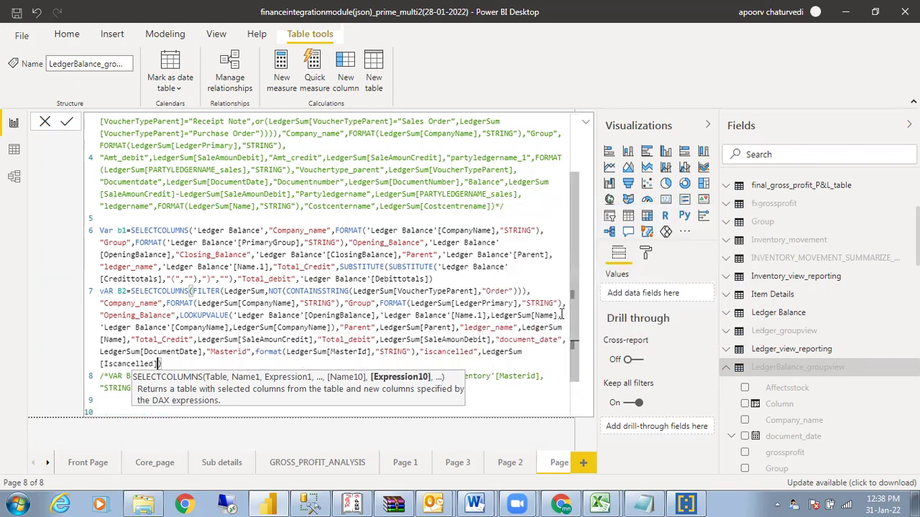
{"action": "left_click_drag", "start_coordinate": [258, 414], "coordinate": [261, 407]}
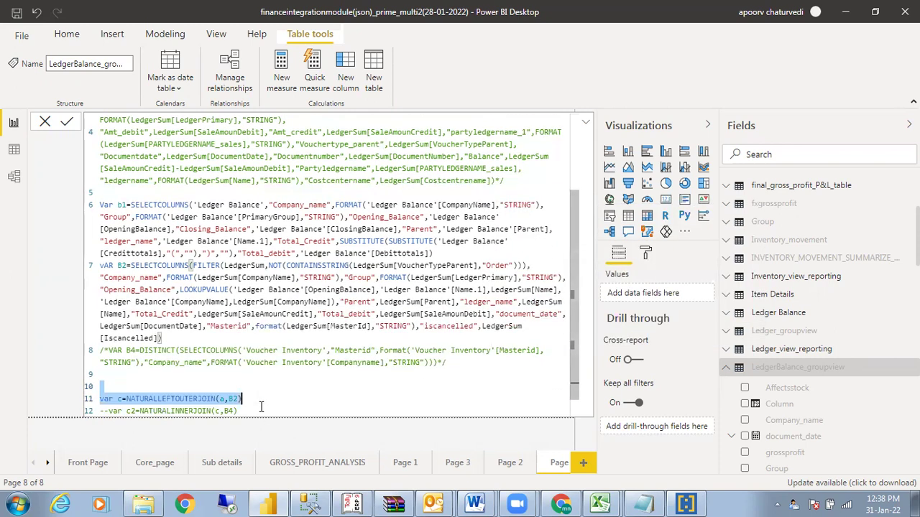
{"action": "left_click", "coordinate": [491, 297]}
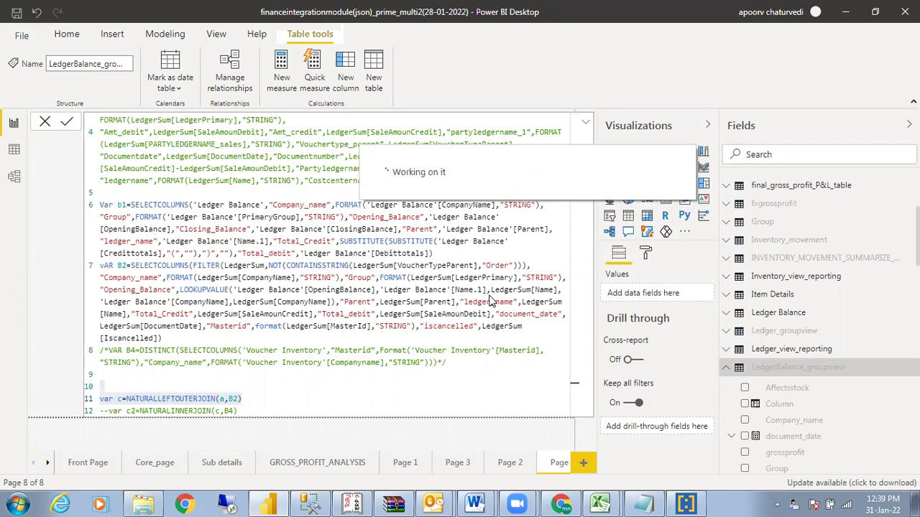
Switch to the CMC Dashboard workbook in Excel and examine the city labels, opening stock and procured figures
{"action": "mouse_move", "coordinate": [600, 504]}
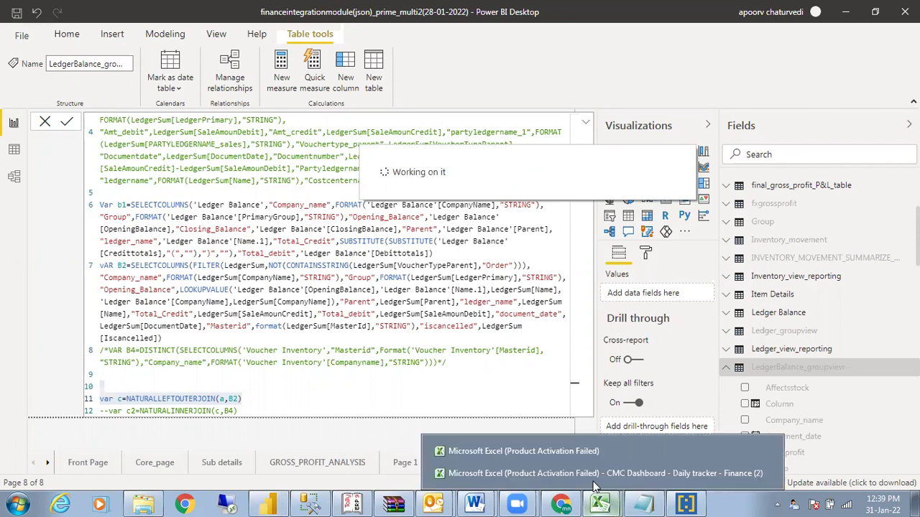
{"action": "left_click", "coordinate": [593, 472]}
{"action": "left_click_drag", "start_coordinate": [95, 248], "coordinate": [103, 373]}
{"action": "left_click_drag", "start_coordinate": [208, 248], "coordinate": [219, 395]}
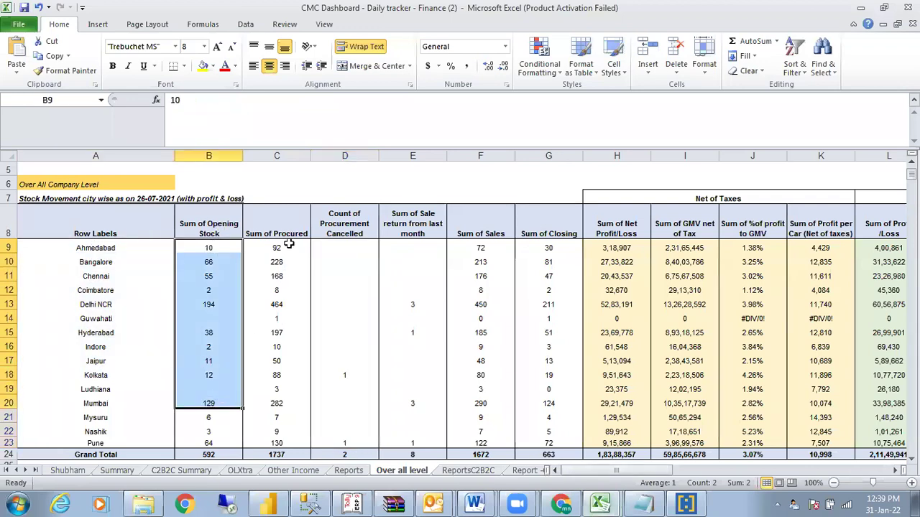
{"action": "left_click_drag", "start_coordinate": [284, 248], "coordinate": [284, 395]}
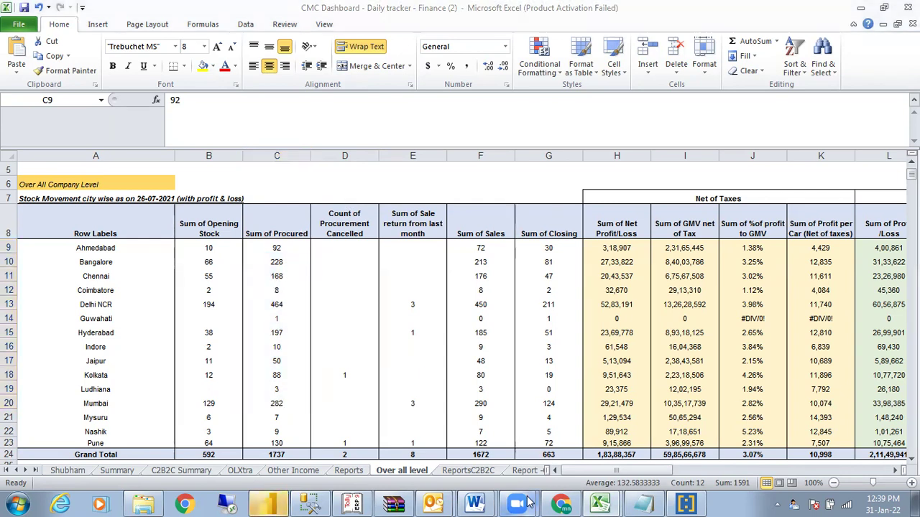
Switch to Power BI and show the full formula of the Inventory_movement table from its first line
{"action": "left_click", "coordinate": [277, 501]}
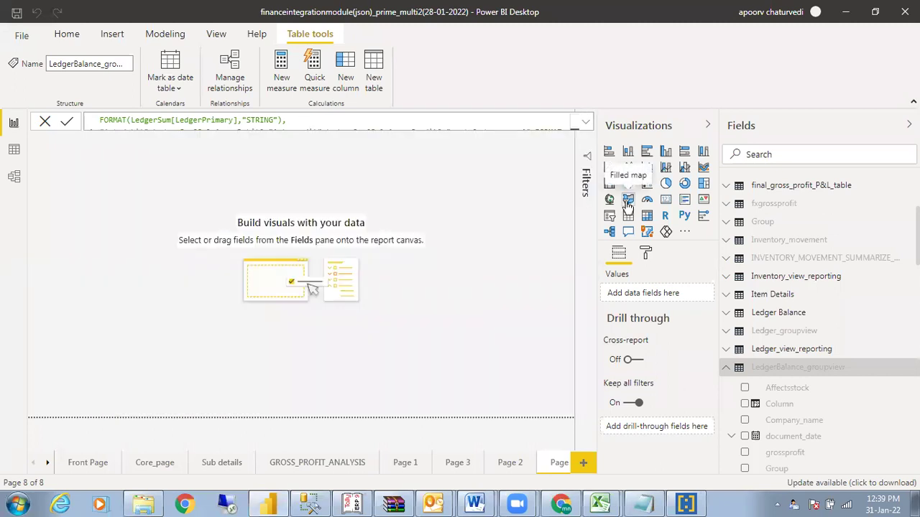
{"action": "left_click", "coordinate": [815, 242]}
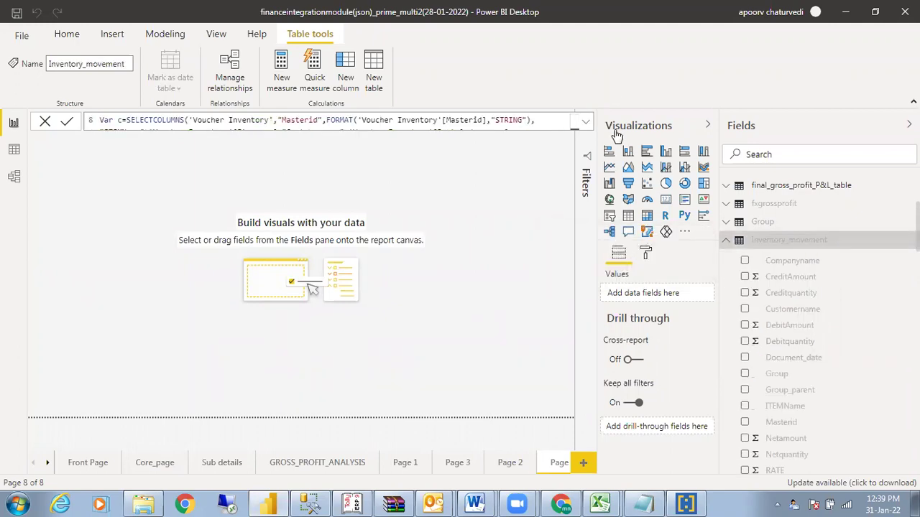
{"action": "left_click", "coordinate": [586, 124]}
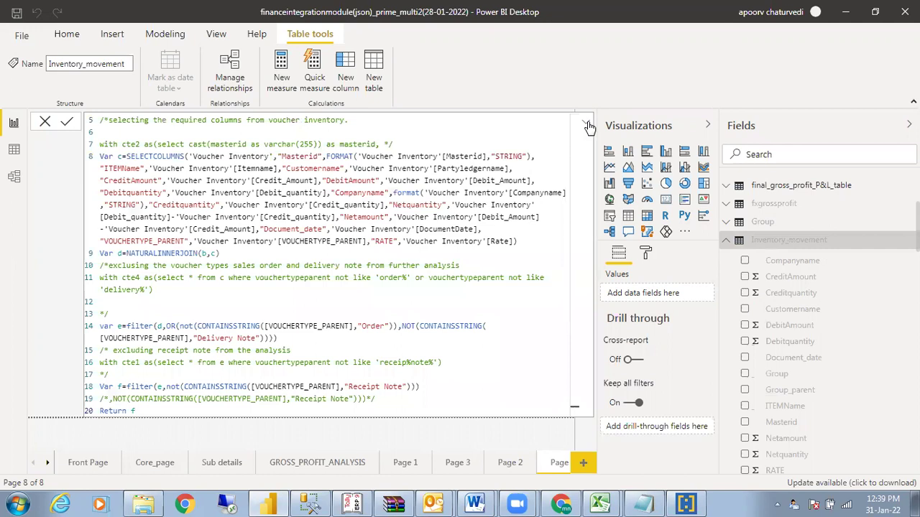
{"action": "left_click", "coordinate": [587, 125]}
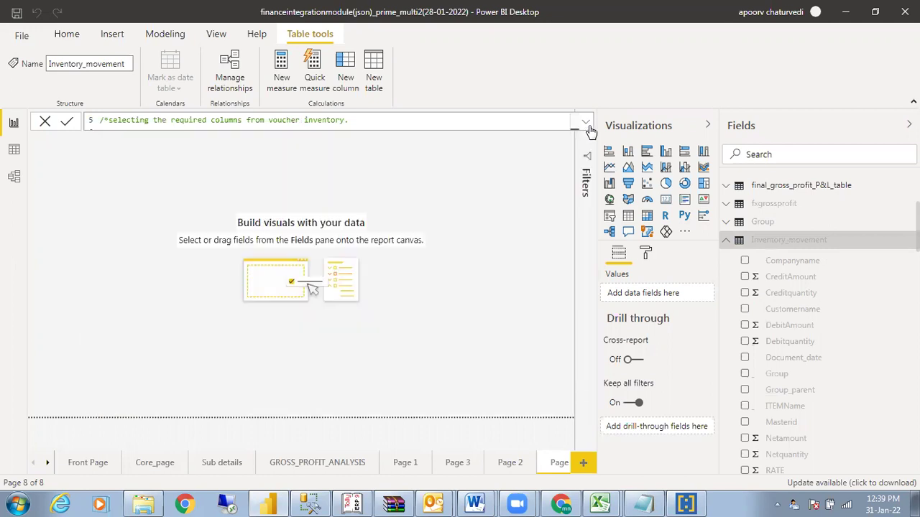
{"action": "left_click", "coordinate": [727, 240]}
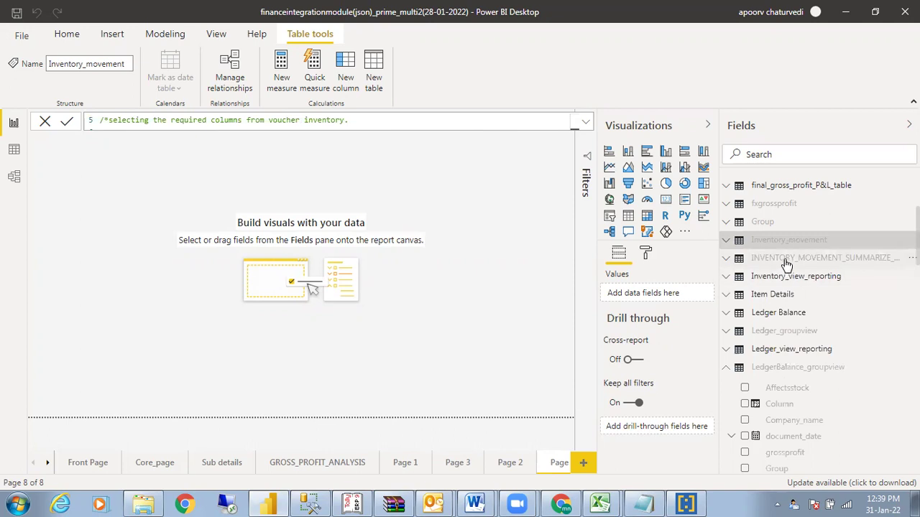
{"action": "left_click", "coordinate": [783, 244]}
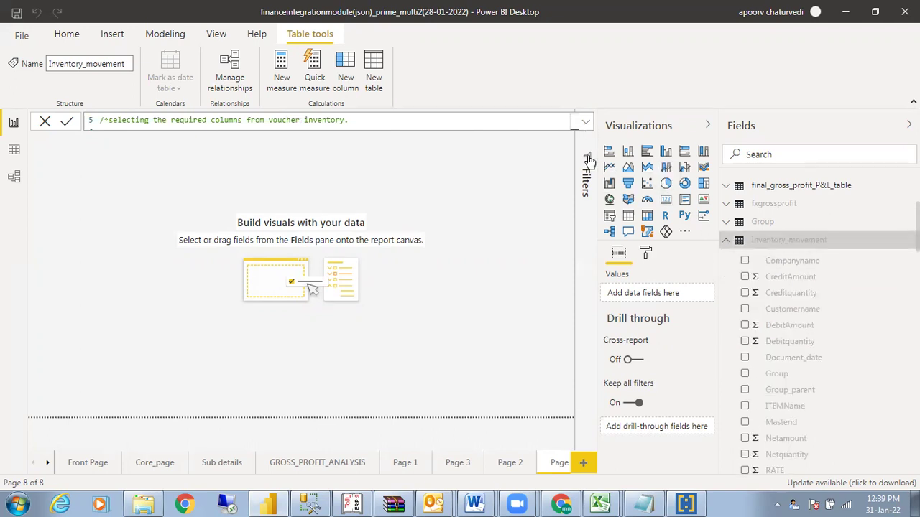
{"action": "left_click", "coordinate": [587, 126]}
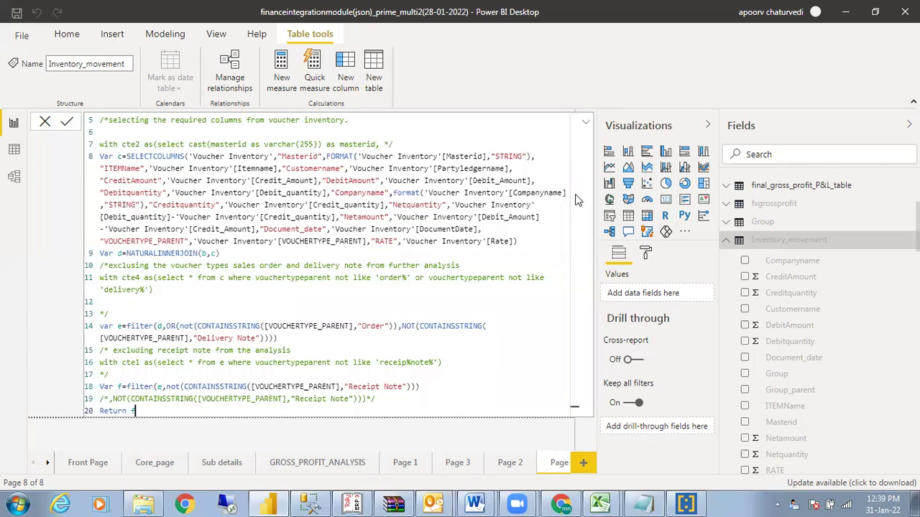
{"action": "scroll", "coordinate": [580, 129], "scroll_direction": "up", "scroll_amount": 2}
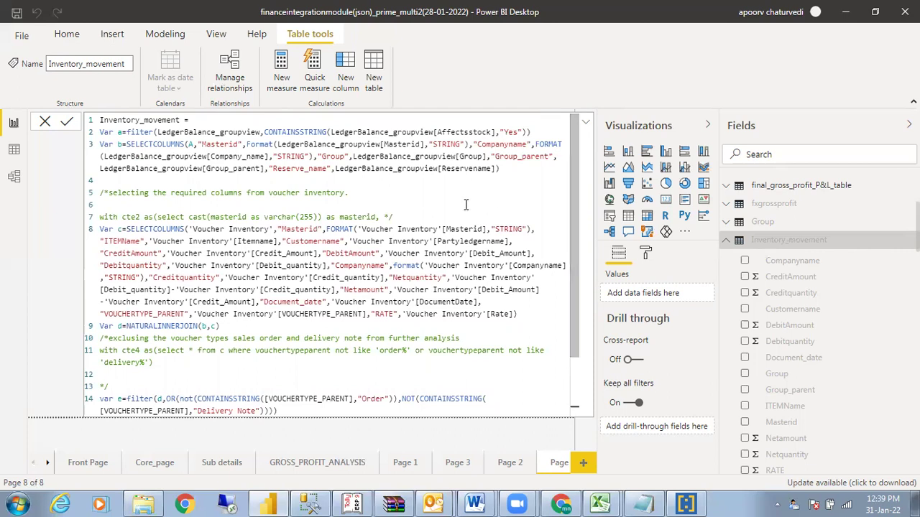
In the Inventory_movement formula, add an "Iscancelled" column returning LedgerBalance_groupview[iscancelled] to variable b and apply the change
{"action": "type", "text": ",\"I"}
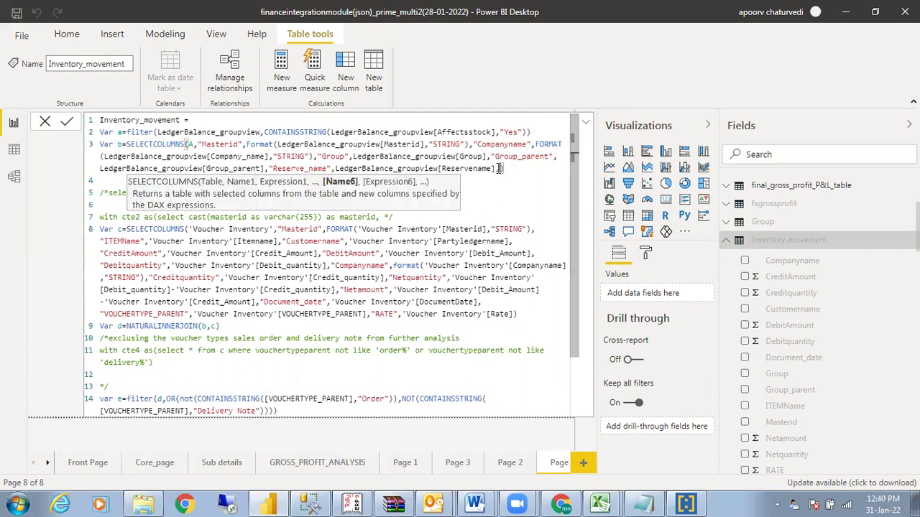
{"action": "type", "text": "sc an"}
{"action": "key", "text": "BackSpace"}
{"action": "key", "text": "BackSpace"}
{"action": "key", "text": "BackSpace"}
{"action": "type", "text": "ancelled\","}
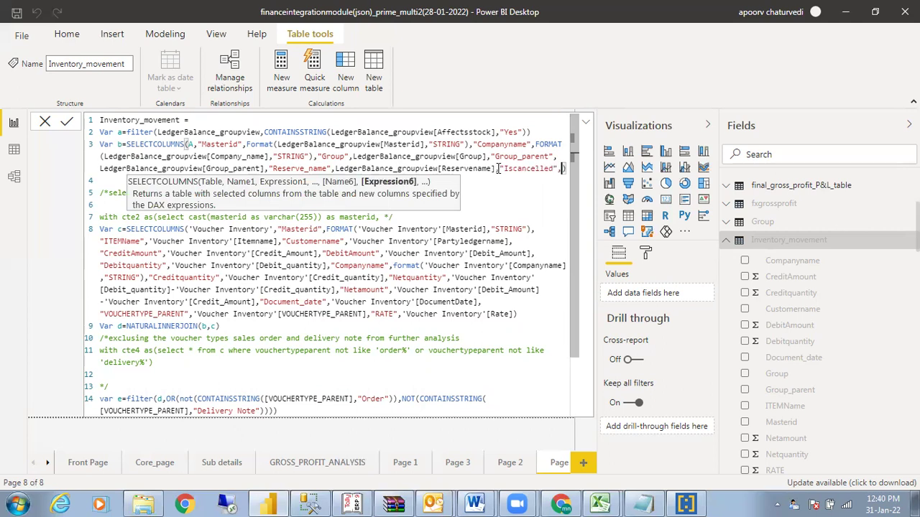
{"action": "type", "text": "is"}
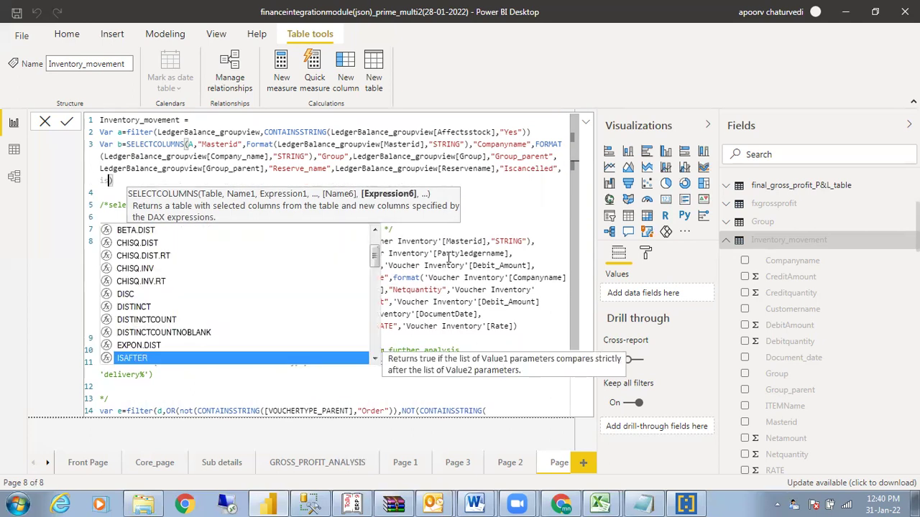
{"action": "left_click_drag", "start_coordinate": [374, 256], "coordinate": [375, 310]}
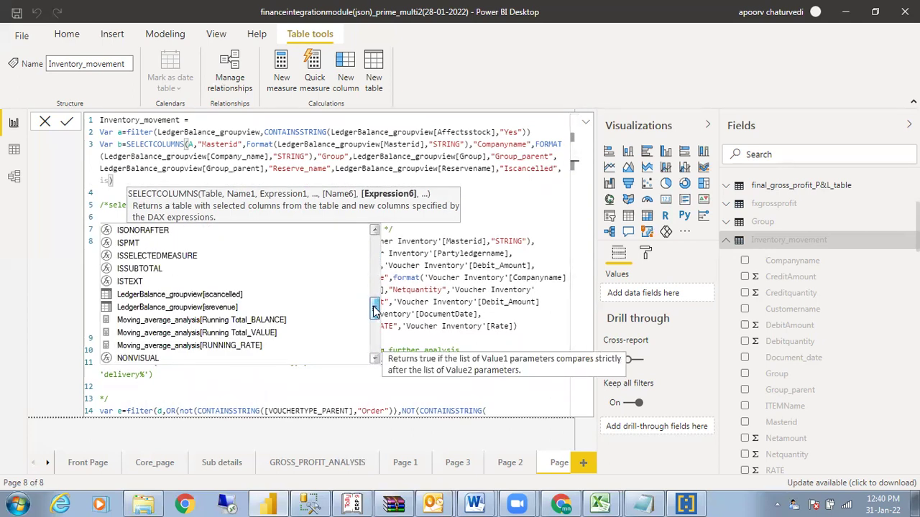
{"action": "left_click", "coordinate": [292, 293]}
{"action": "left_click", "coordinate": [398, 266]}
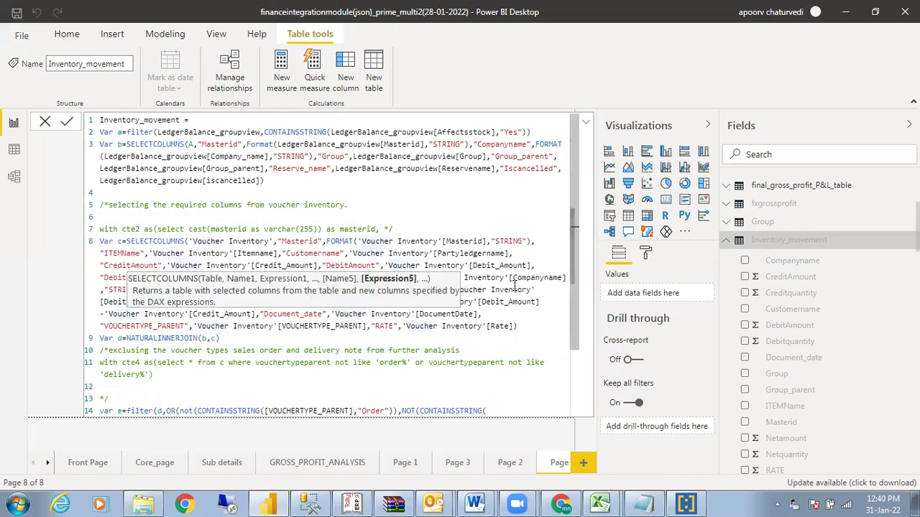
{"action": "left_click_drag", "start_coordinate": [576, 218], "coordinate": [580, 350]}
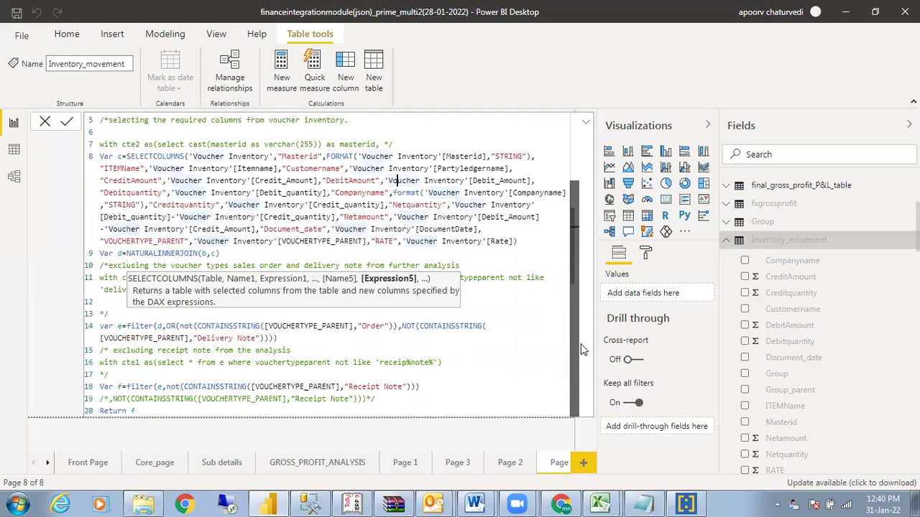
{"action": "left_click", "coordinate": [391, 408]}
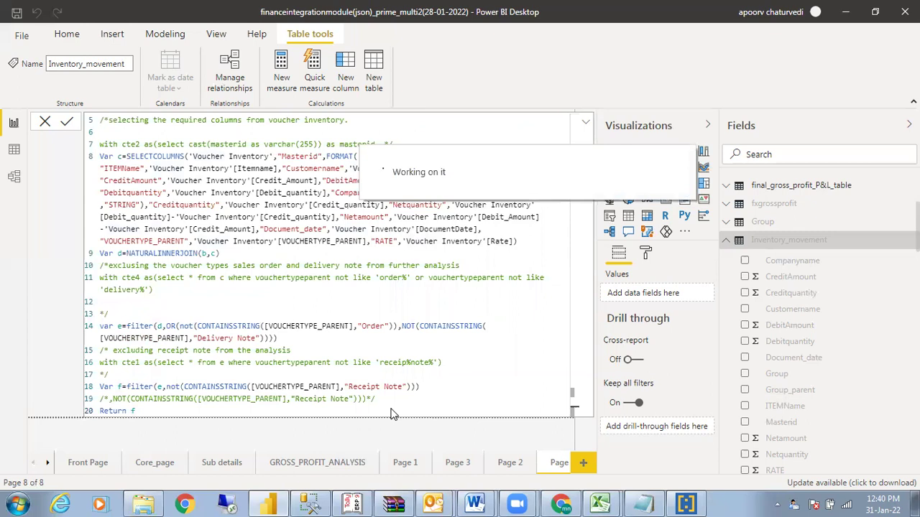
Switch to the CMC Dashboard workbook, examine the procurement cancelled, sale return and procured columns, and return to Power BI
{"action": "mouse_move", "coordinate": [600, 503]}
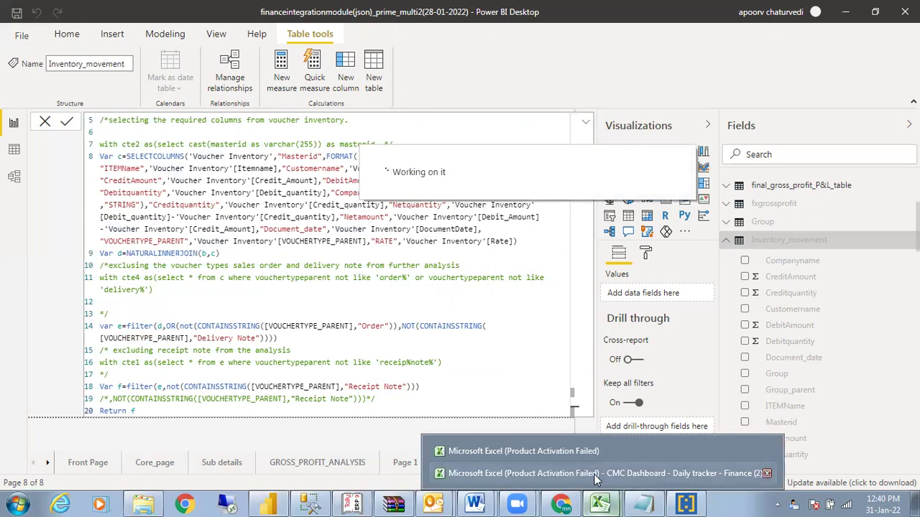
{"action": "left_click", "coordinate": [594, 474]}
{"action": "left_click_drag", "start_coordinate": [357, 232], "coordinate": [355, 417]}
{"action": "left_click", "coordinate": [412, 224]}
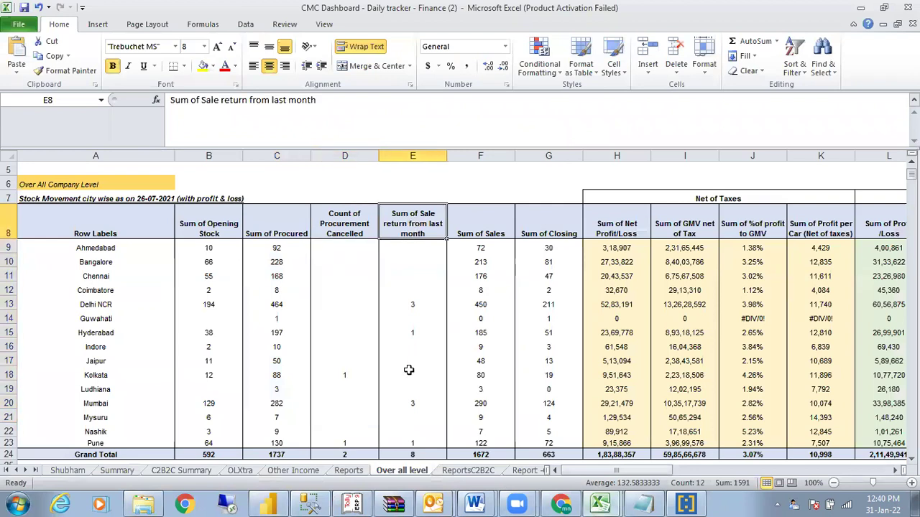
{"action": "left_click_drag", "start_coordinate": [409, 345], "coordinate": [406, 415]}
{"action": "left_click_drag", "start_coordinate": [282, 223], "coordinate": [276, 369]}
{"action": "left_click", "coordinate": [352, 215]}
{"action": "key", "text": "alt+Tab"}
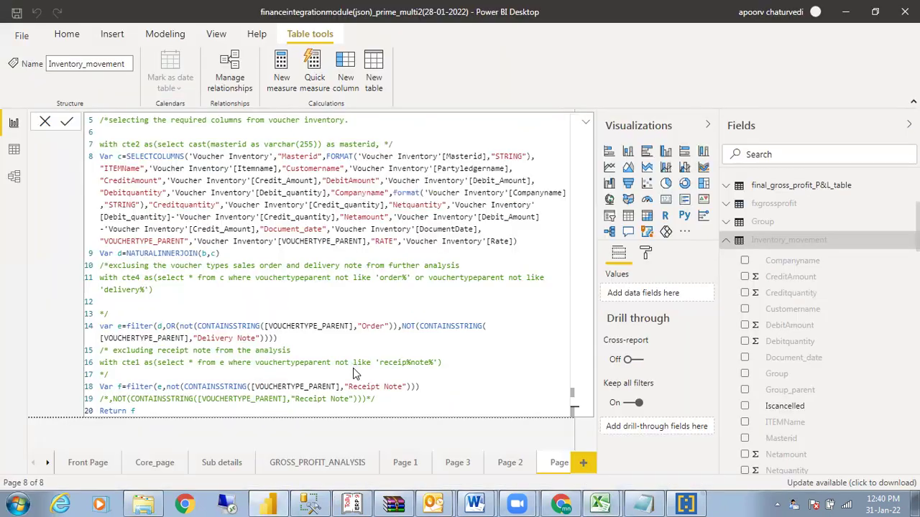
Bring the CMC Dashboard workbook back up and examine the city-wise stock movement table from opening stock through closing
{"action": "mouse_move", "coordinate": [601, 505]}
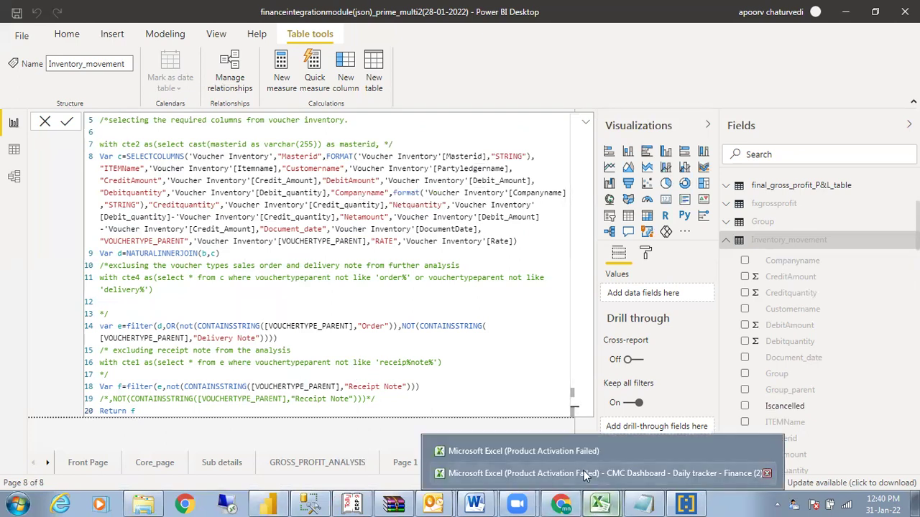
{"action": "left_click", "coordinate": [633, 480]}
{"action": "left_click_drag", "start_coordinate": [280, 219], "coordinate": [274, 404]}
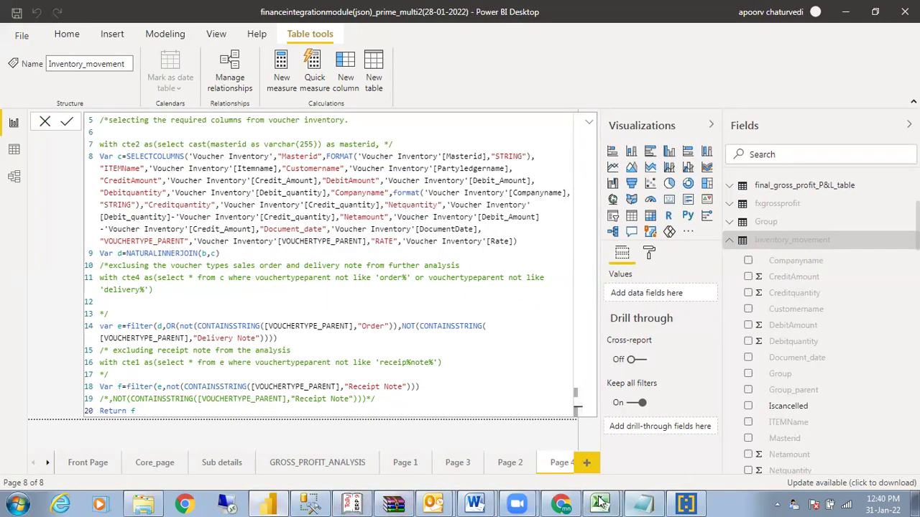
{"action": "mouse_move", "coordinate": [600, 503]}
{"action": "left_click", "coordinate": [517, 471]}
{"action": "left_click_drag", "start_coordinate": [146, 224], "coordinate": [542, 443]}
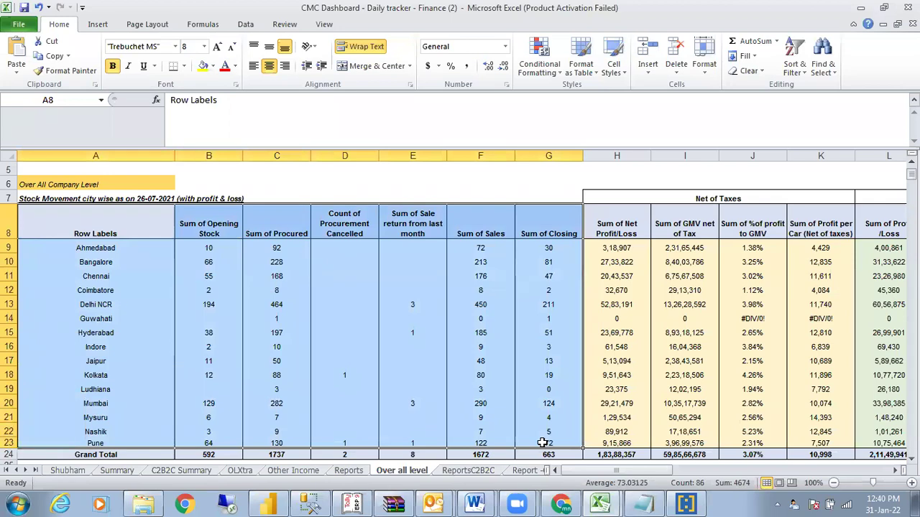
{"action": "left_click", "coordinate": [270, 247]}
{"action": "left_click", "coordinate": [353, 257]}
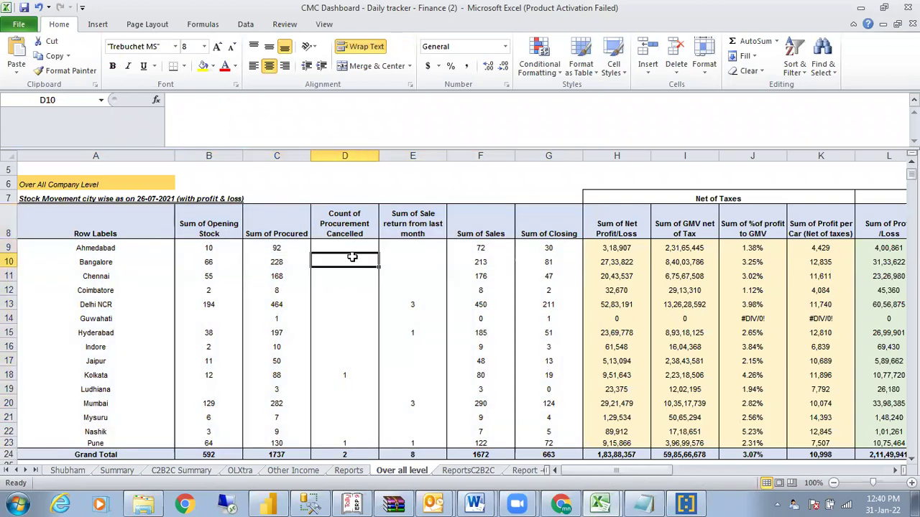
{"action": "left_click_drag", "start_coordinate": [412, 248], "coordinate": [411, 347]}
{"action": "left_click_drag", "start_coordinate": [478, 259], "coordinate": [479, 375]}
{"action": "left_click_drag", "start_coordinate": [530, 290], "coordinate": [534, 398]}
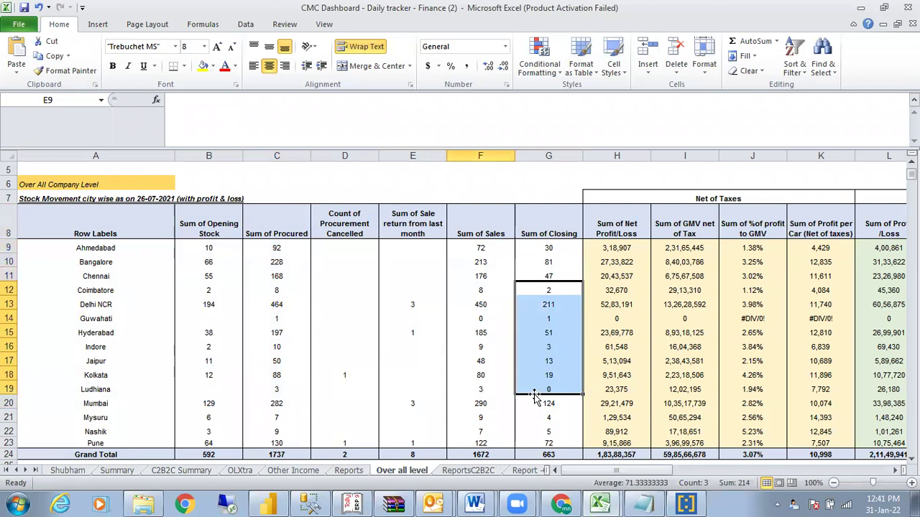
{"action": "left_click_drag", "start_coordinate": [215, 262], "coordinate": [234, 403]}
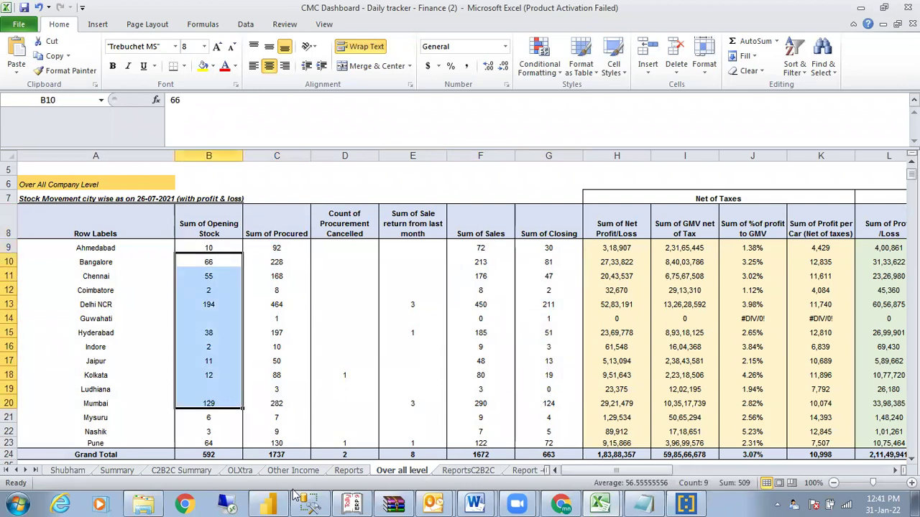
Switch to Power BI, review the fields of the Inventory_movement table and show its full formula again
{"action": "left_click", "coordinate": [272, 503]}
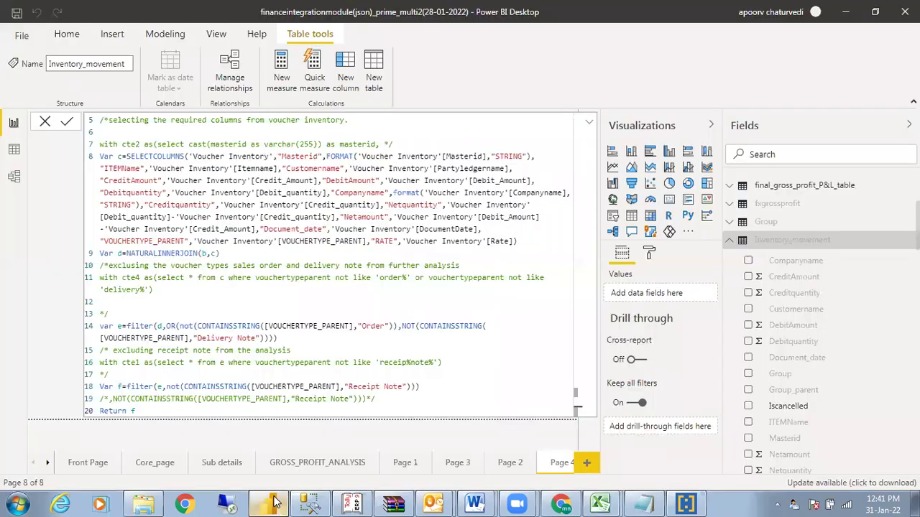
{"action": "left_click", "coordinate": [730, 245]}
{"action": "scroll", "coordinate": [819, 324], "scroll_direction": "down", "scroll_amount": 4}
{"action": "left_click", "coordinate": [460, 436]}
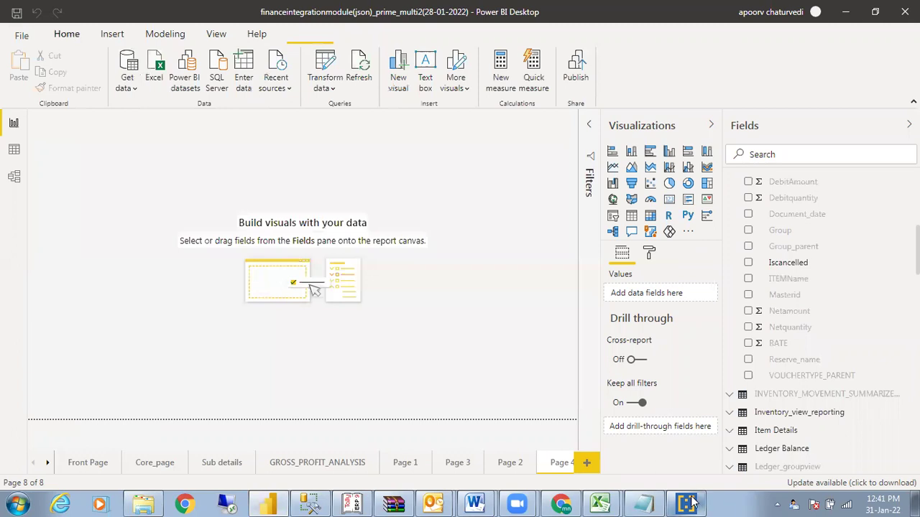
{"action": "scroll", "coordinate": [782, 249], "scroll_direction": "up", "scroll_amount": 4}
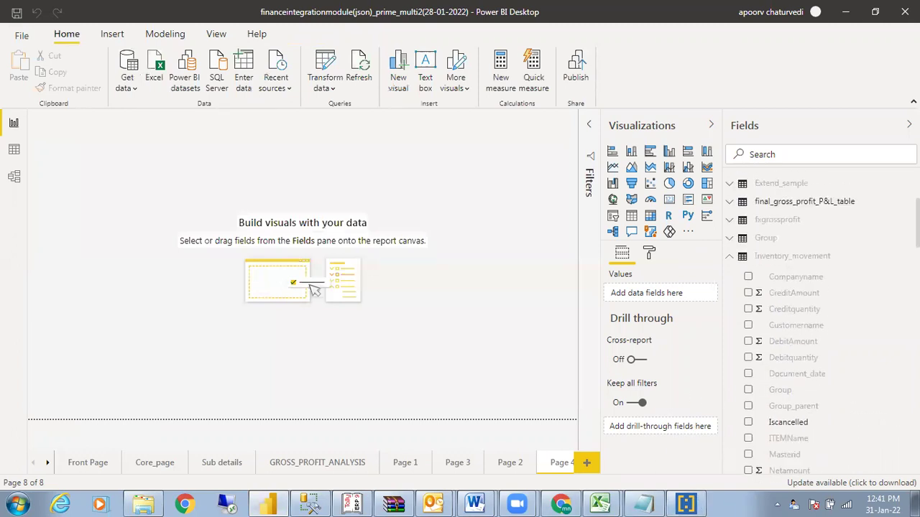
{"action": "left_click", "coordinate": [781, 257]}
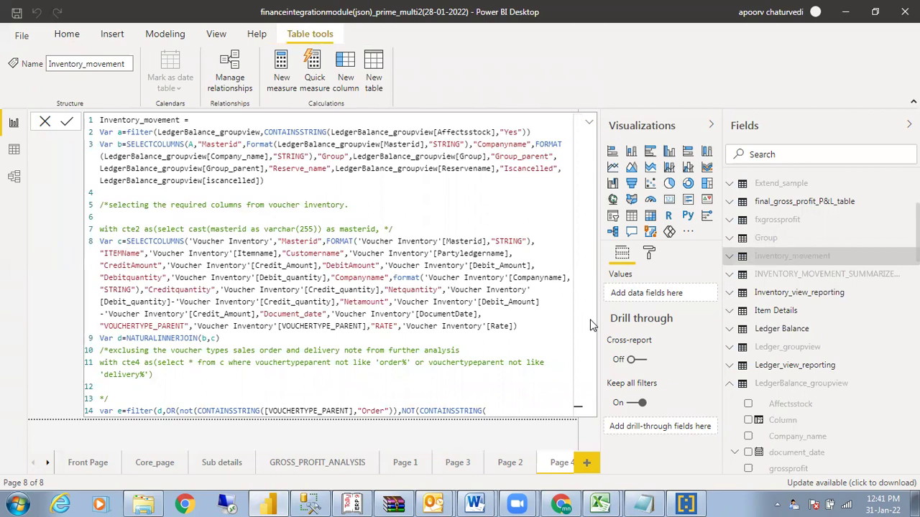
{"action": "left_click", "coordinate": [519, 327]}
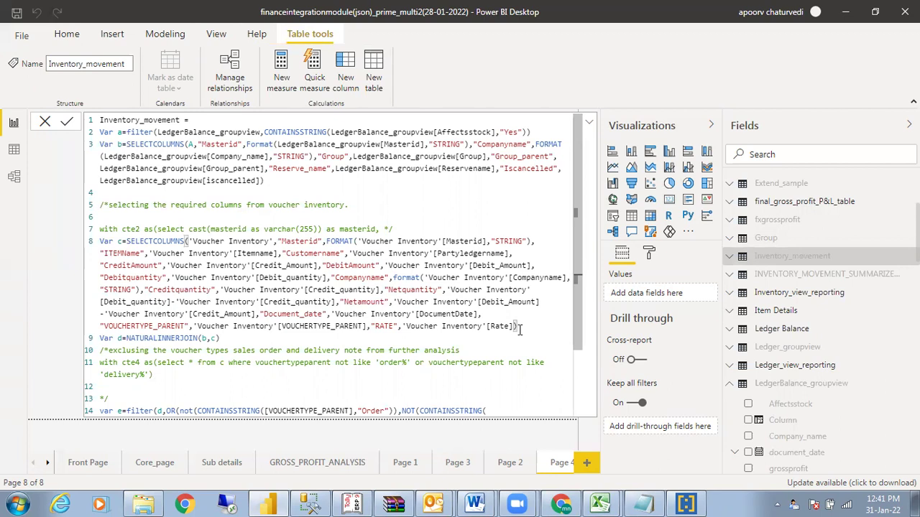
{"action": "key", "text": "Up"}
{"action": "key", "text": "Up"}
{"action": "key", "text": "Up"}
{"action": "key", "text": "Up"}
{"action": "key", "text": "Up"}
{"action": "key", "text": "Up"}
{"action": "key", "text": "Up"}
{"action": "key", "text": "Up"}
{"action": "key", "text": "Up"}
{"action": "key", "text": "Up"}
{"action": "key", "text": "Up"}
{"action": "key", "text": "Up"}
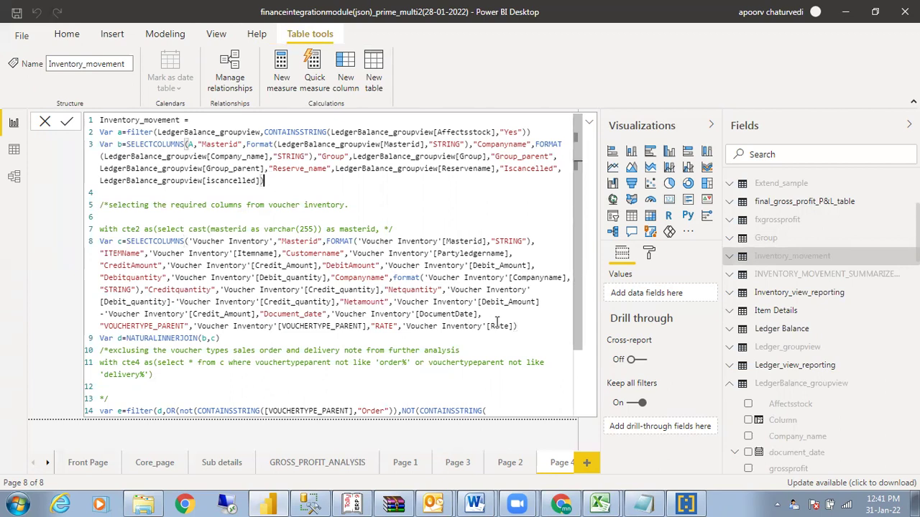
In the Inventory_movement formula, add a "Godown" column returning 'Voucher Inventory'[godown] at the end of variable c
{"action": "left_click", "coordinate": [514, 327]}
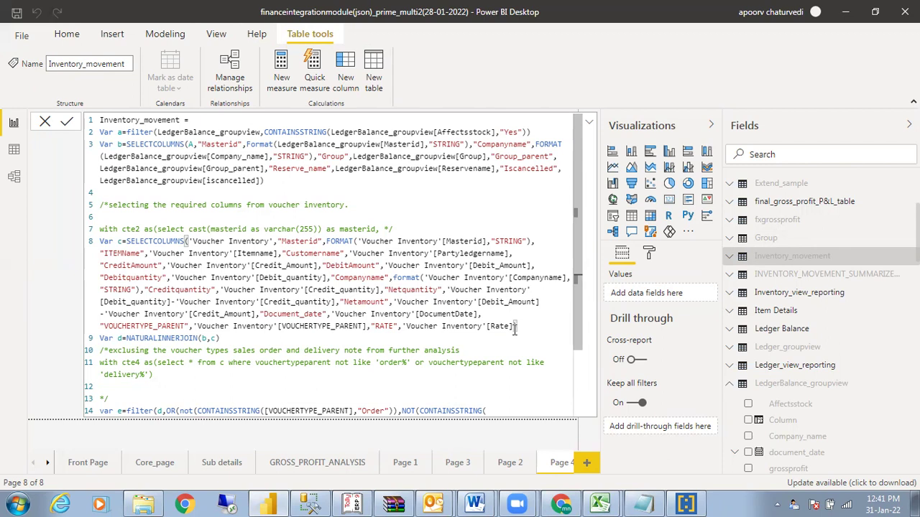
{"action": "type", "text": ",\"Go"}
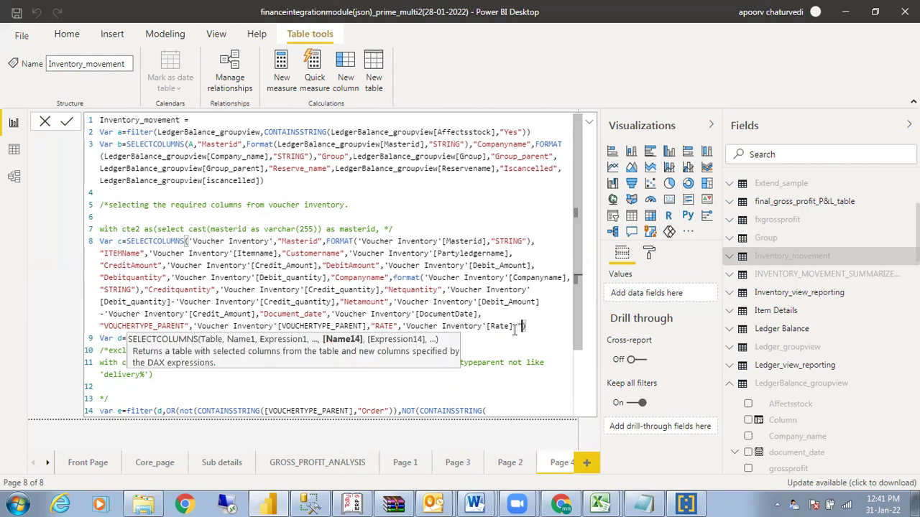
{"action": "type", "text": "down\",go"}
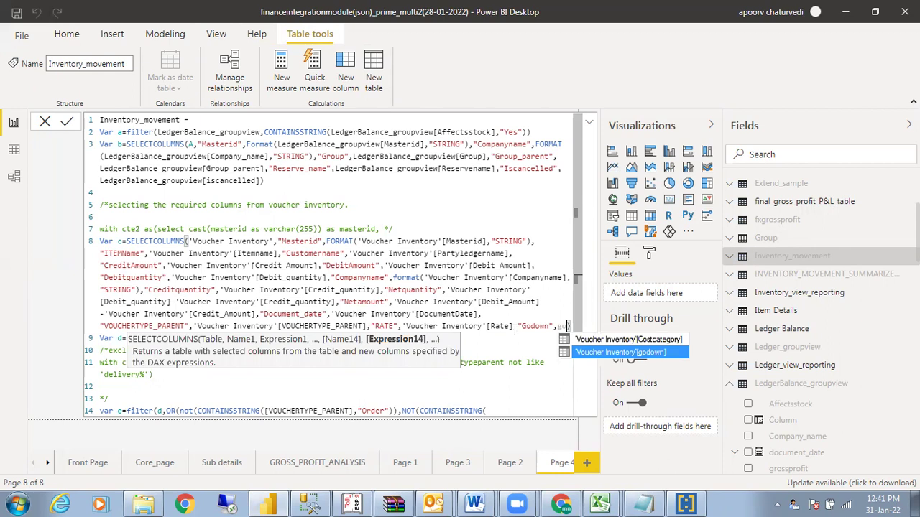
{"action": "left_click", "coordinate": [611, 352]}
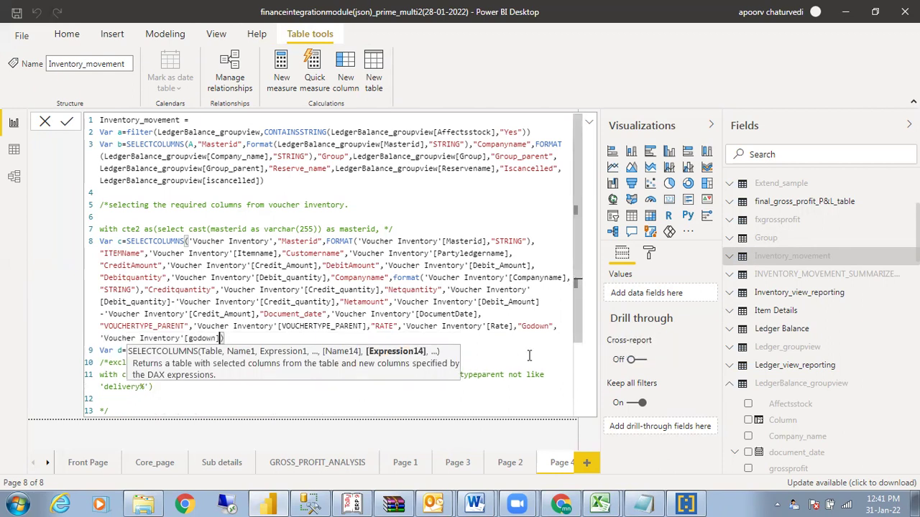
{"action": "left_click", "coordinate": [381, 337]}
{"action": "left_click", "coordinate": [312, 399]}
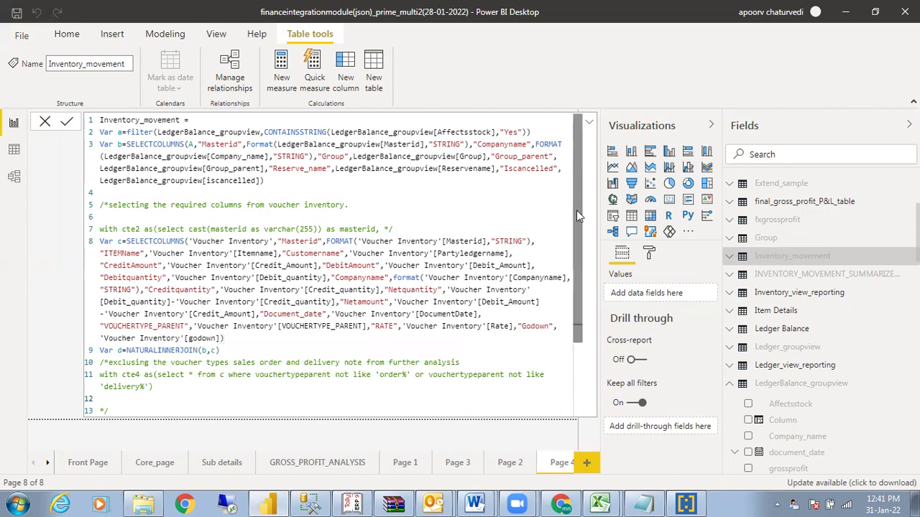
Apply the Inventory_movement formula after checking its remaining lines, and show the formula of the INVENTORY_MOVEMENT_SUMMARIZE_DAILY table
{"action": "scroll", "coordinate": [576, 209], "scroll_direction": "down", "scroll_amount": 3}
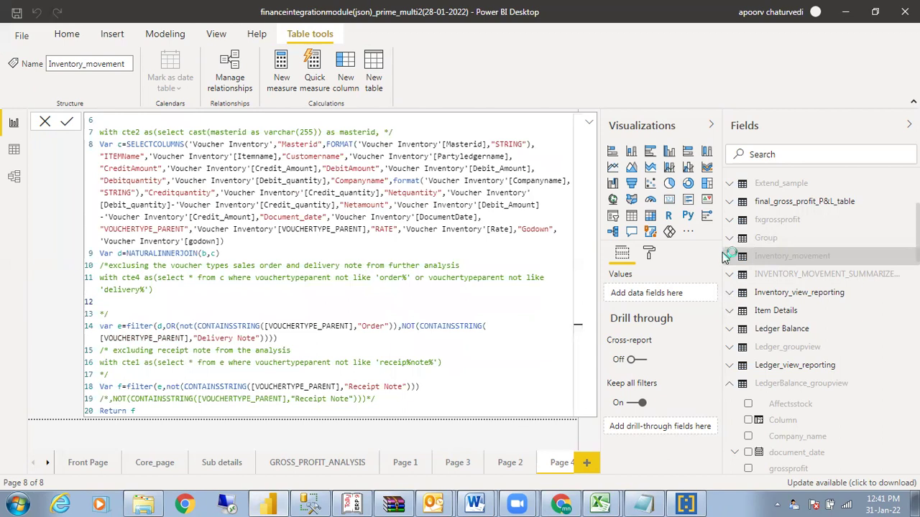
{"action": "left_click", "coordinate": [629, 264]}
{"action": "left_click", "coordinate": [780, 275]}
Switch to the CMC Dashboard workbook, examine the city, opening stock, procured, procurement cancelled and closing columns, and return to Power BI
{"action": "mouse_move", "coordinate": [601, 505]}
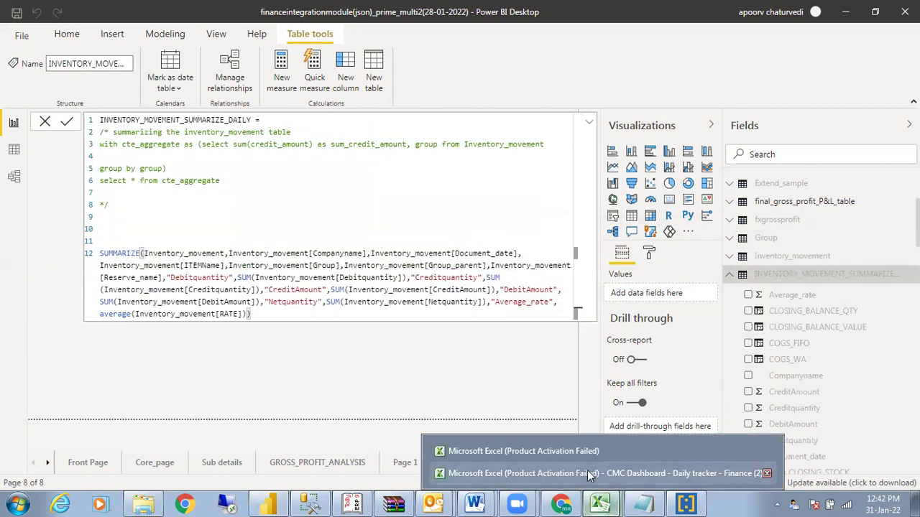
{"action": "left_click", "coordinate": [587, 472]}
{"action": "left_click_drag", "start_coordinate": [102, 246], "coordinate": [113, 352]}
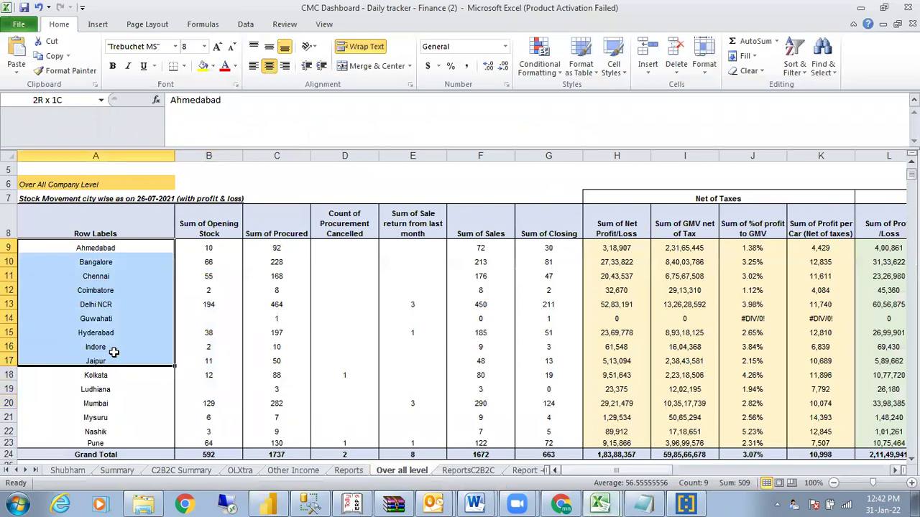
{"action": "left_click_drag", "start_coordinate": [213, 234], "coordinate": [220, 389]}
{"action": "left_click_drag", "start_coordinate": [287, 248], "coordinate": [288, 398]}
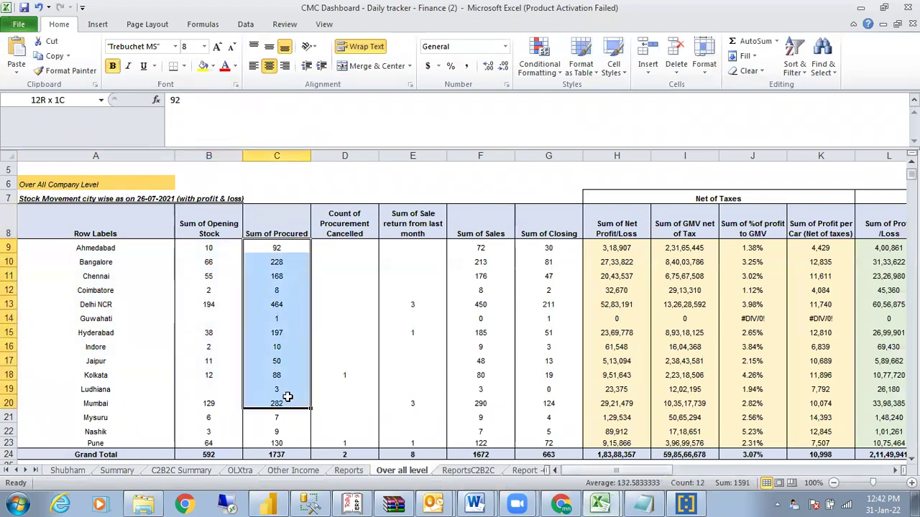
{"action": "left_click_drag", "start_coordinate": [342, 262], "coordinate": [347, 438]}
{"action": "left_click_drag", "start_coordinate": [217, 245], "coordinate": [222, 373]}
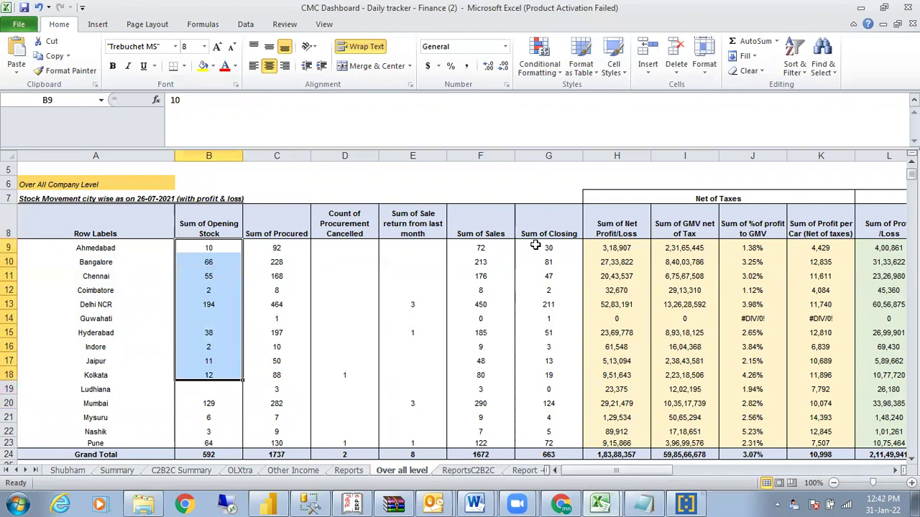
{"action": "left_click_drag", "start_coordinate": [536, 245], "coordinate": [544, 431]}
{"action": "left_click", "coordinate": [273, 503]}
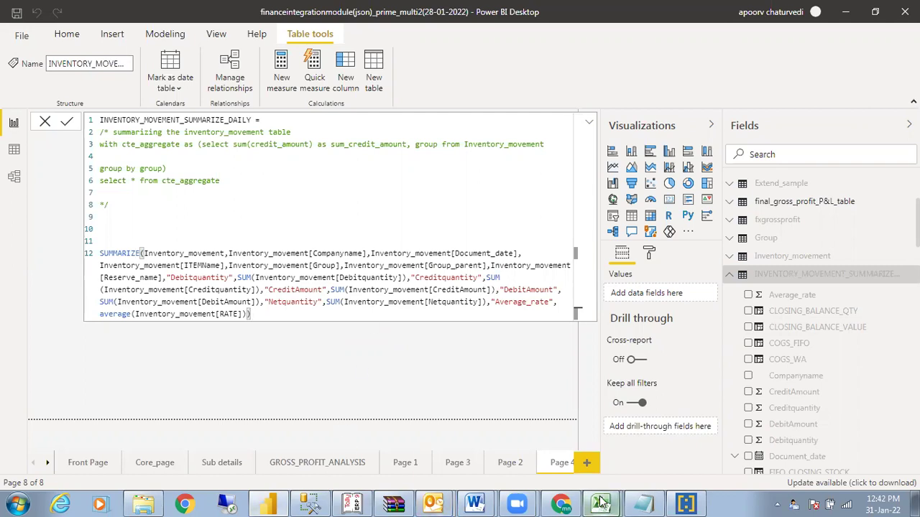
{"action": "mouse_move", "coordinate": [600, 503]}
{"action": "left_click", "coordinate": [592, 471]}
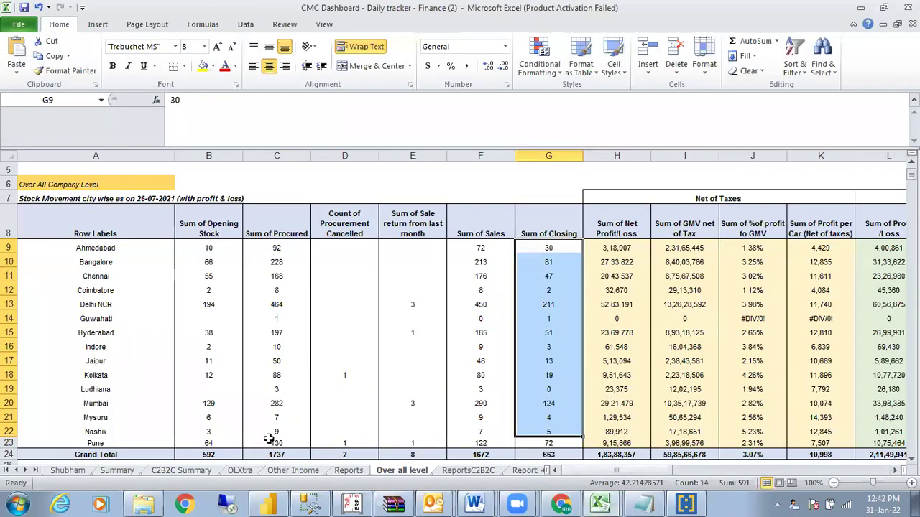
{"action": "left_click", "coordinate": [277, 498]}
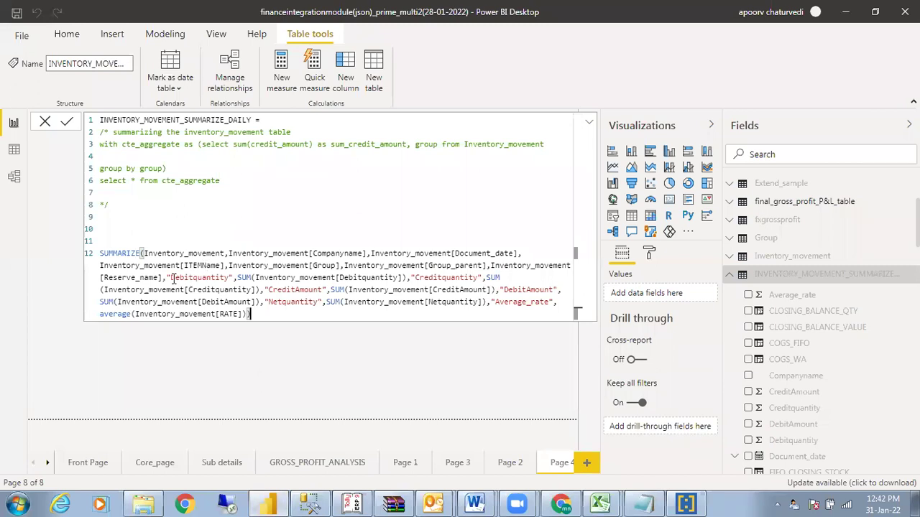
Add Inventory_movement[Iscancelled] and Inventory_movement[Godown] as grouping columns after Reserve_name in the SUMMARIZE formula and apply it
{"action": "left_click", "coordinate": [169, 279]}
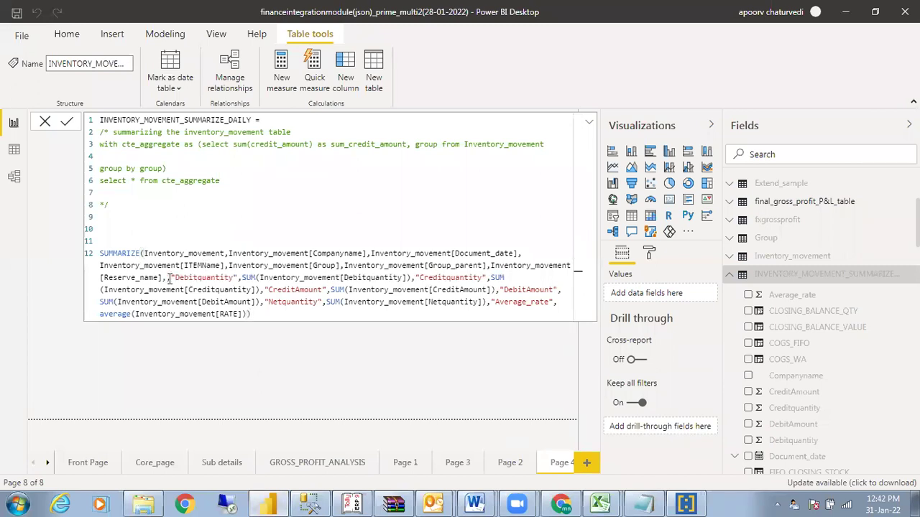
{"action": "type", "text": "Is"}
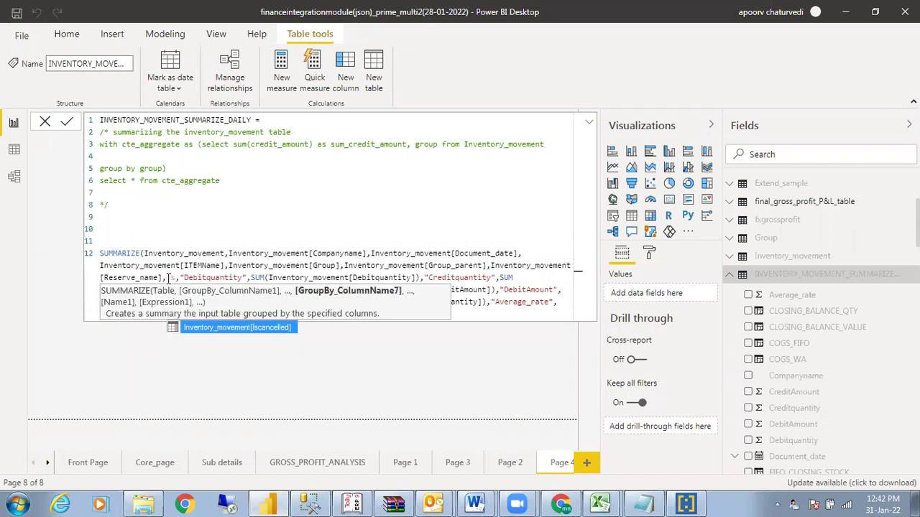
{"action": "left_click", "coordinate": [209, 331]}
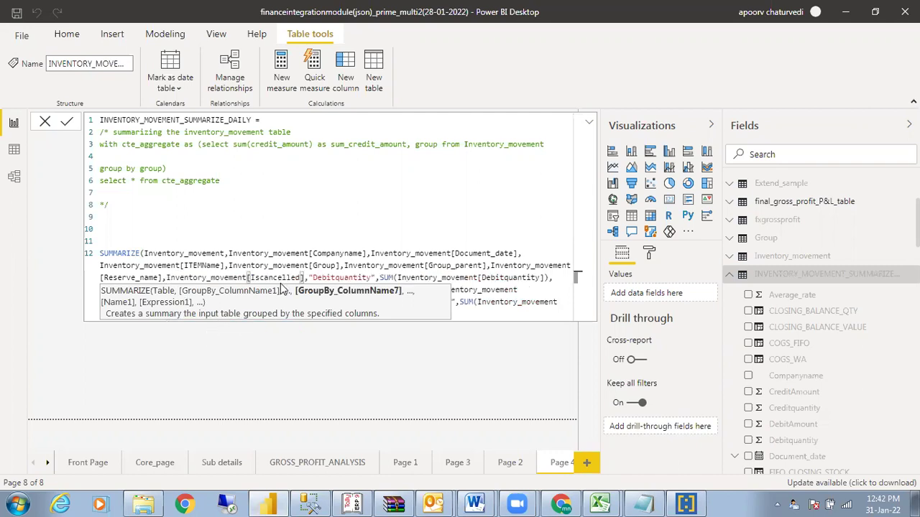
{"action": "left_click", "coordinate": [309, 278]}
{"action": "type", "text": "\""}
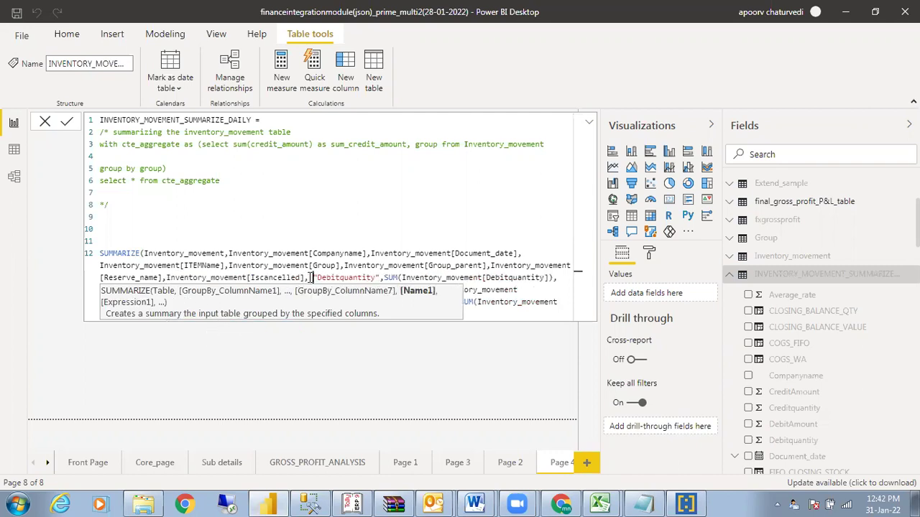
{"action": "type", "text": "Go"}
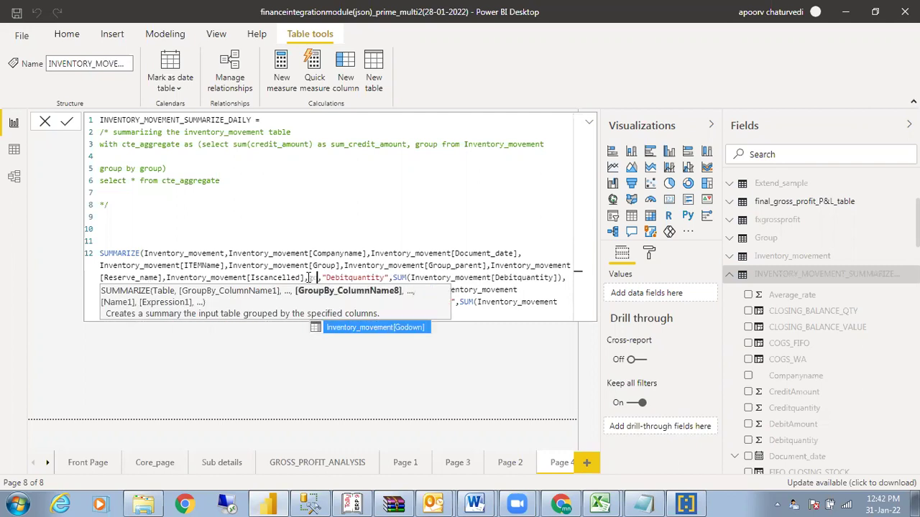
{"action": "left_click", "coordinate": [340, 330]}
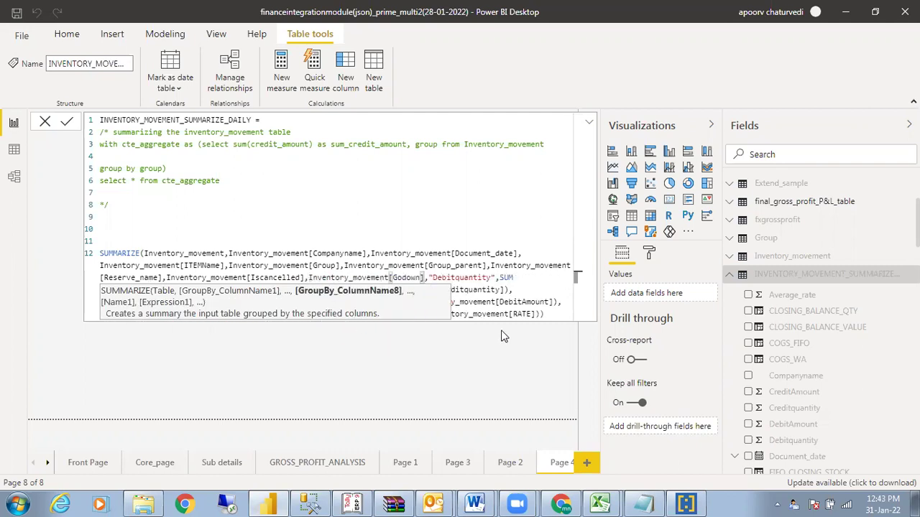
{"action": "left_click", "coordinate": [552, 315]}
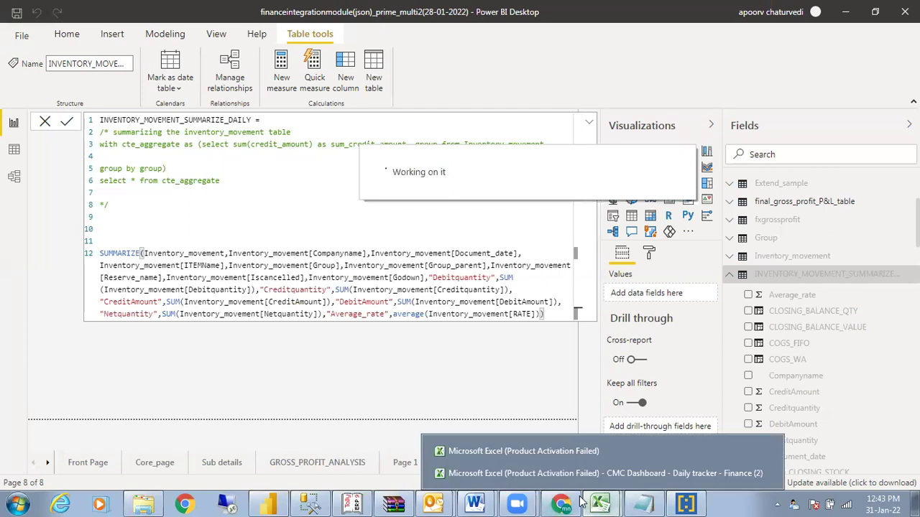
Switch to the CMC Dashboard workbook, examine the city names and their opening stock, and return to Power BI
{"action": "left_click", "coordinate": [575, 473]}
{"action": "left_click_drag", "start_coordinate": [209, 247], "coordinate": [236, 398]}
{"action": "left_click_drag", "start_coordinate": [124, 255], "coordinate": [121, 399]}
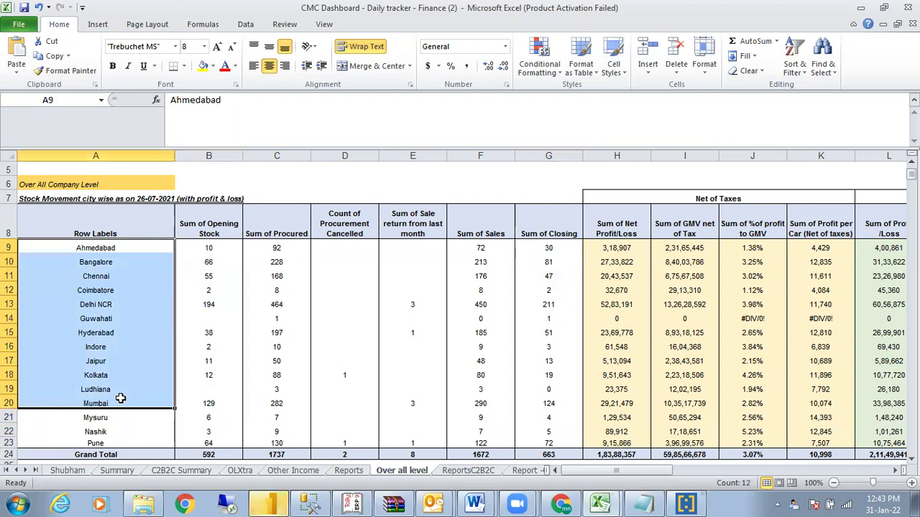
{"action": "left_click_drag", "start_coordinate": [207, 261], "coordinate": [196, 419]}
{"action": "left_click", "coordinate": [269, 503]}
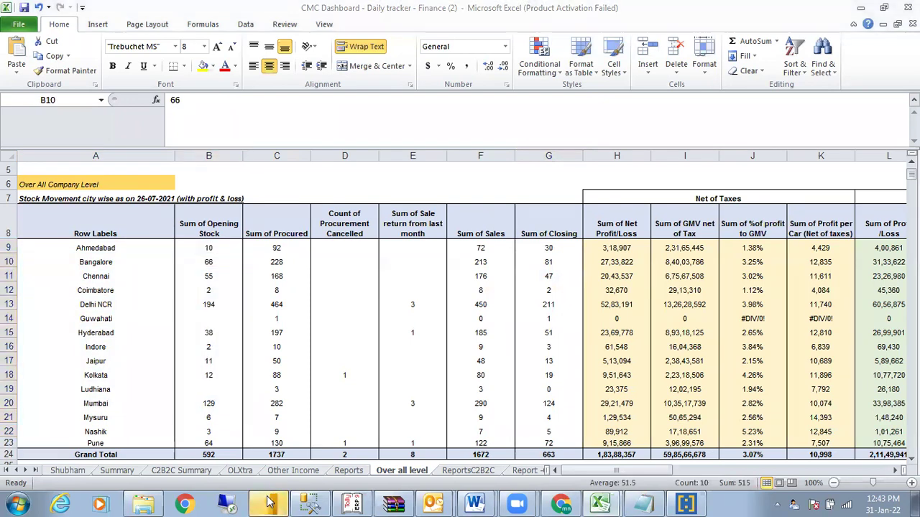
Open the full formula of the CLOSING_BALANCE_QTY column in the INVENTORY_MOVEMENT_SUMMARIZE_DAILY table
{"action": "left_click", "coordinate": [589, 123]}
{"action": "left_click", "coordinate": [805, 314]}
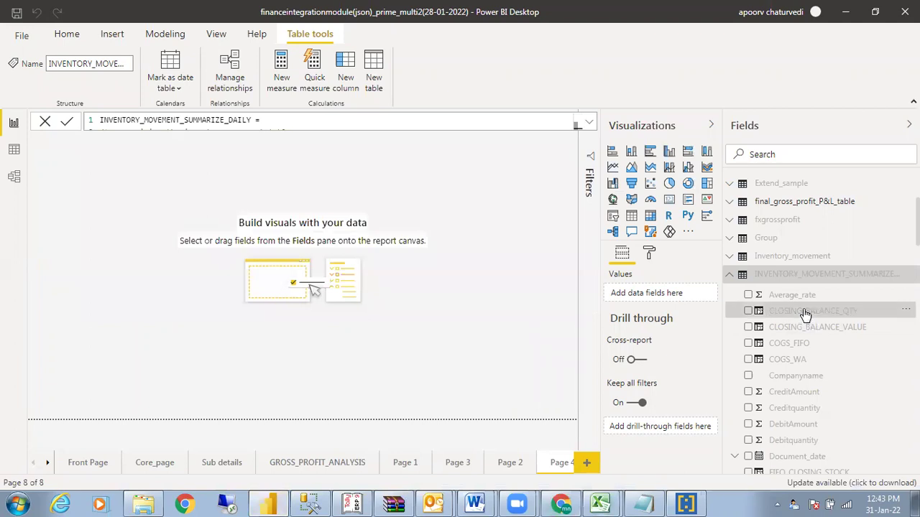
{"action": "left_click", "coordinate": [589, 125]}
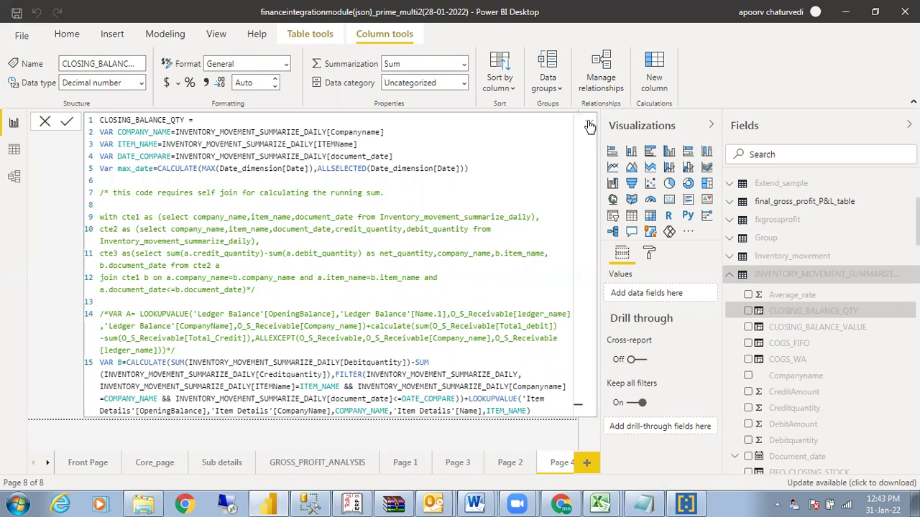
Below DATE_COMPARE in the CLOSING_BALANCE_QTY formula, declare VAR GODOWN_NAME=INVENTORY_MOVEMENT_SUMMARIZE_DAILY[Godown]
{"action": "left_click", "coordinate": [429, 156]}
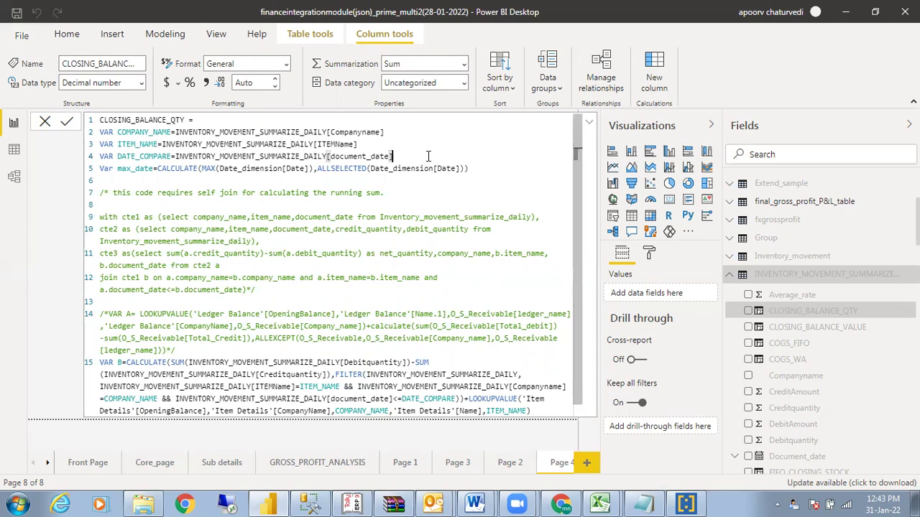
{"action": "key", "text": "Return"}
{"action": "type", "text": "VAR "}
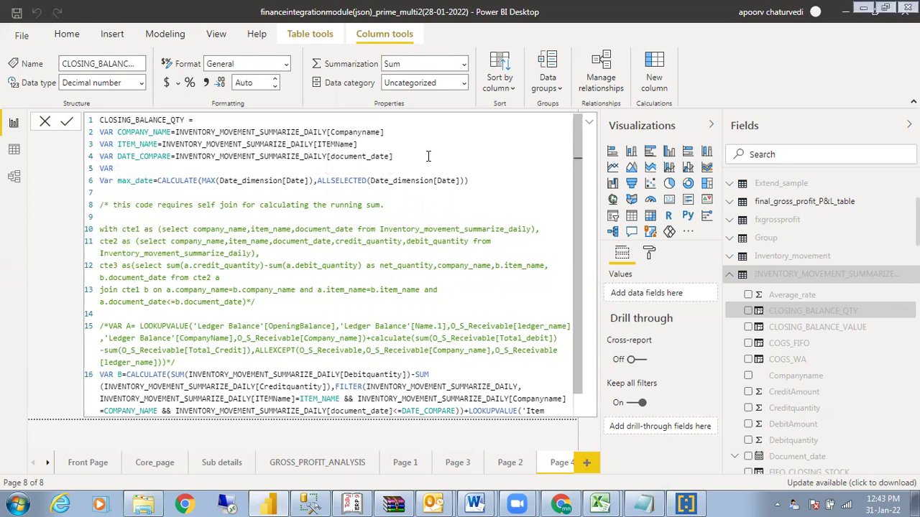
{"action": "type", "text": "GODOWN_NAME=INV"}
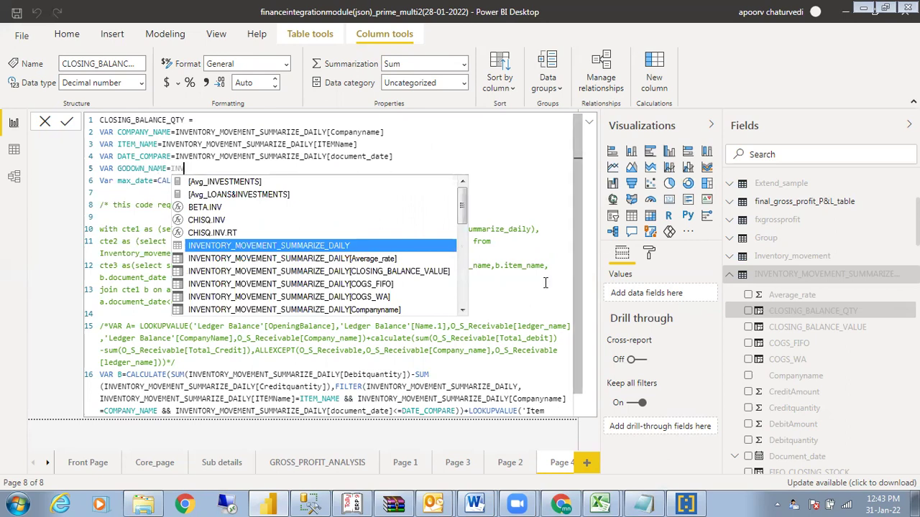
{"action": "left_click", "coordinate": [462, 312]}
{"action": "left_click", "coordinate": [462, 312]}
{"action": "left_click", "coordinate": [462, 311]}
{"action": "left_click", "coordinate": [462, 311]}
{"action": "left_click", "coordinate": [462, 311]}
{"action": "left_click", "coordinate": [462, 312]}
{"action": "left_click", "coordinate": [462, 312]}
{"action": "left_click", "coordinate": [462, 311]}
{"action": "left_click", "coordinate": [463, 312]}
{"action": "left_click", "coordinate": [462, 311]}
{"action": "left_click", "coordinate": [462, 311]}
{"action": "scroll", "coordinate": [394, 231], "scroll_direction": "down", "scroll_amount": 2}
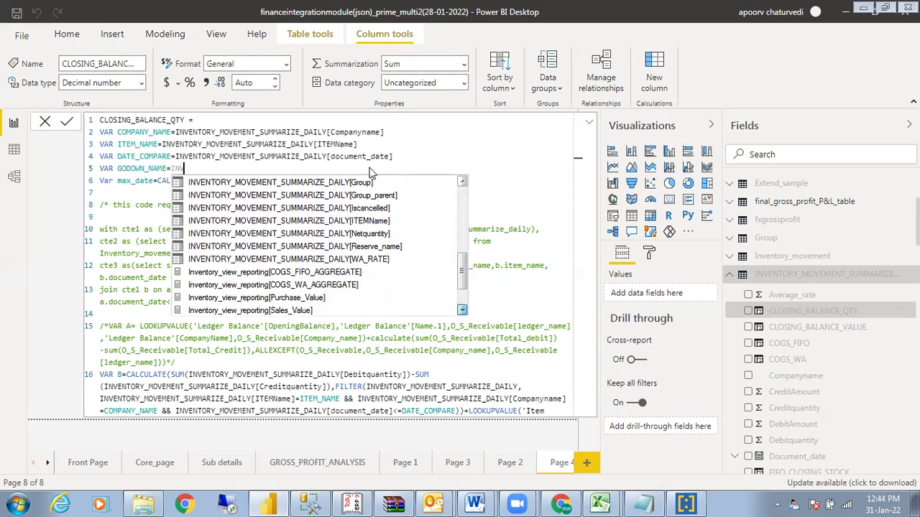
{"action": "left_click", "coordinate": [462, 182]}
{"action": "left_click", "coordinate": [462, 181]}
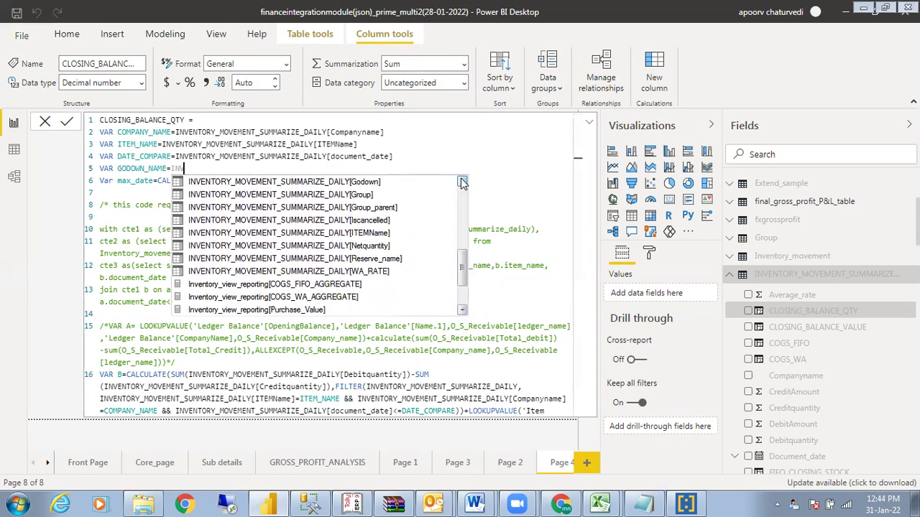
{"action": "left_click", "coordinate": [400, 184]}
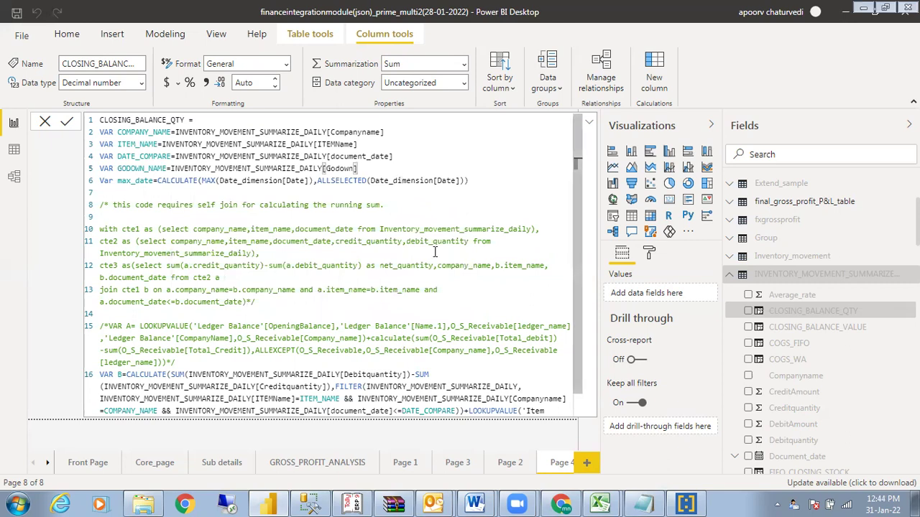
Extend variable B's FILTER after DATE_COMPARE with && GODOWN_NAME=INVENTORY_MOVEMENT_SUMMARIZE_DAILY[Godown] and apply the CLOSING_BALANCE_QTY formula
{"action": "scroll", "coordinate": [575, 227], "scroll_direction": "down", "scroll_amount": 1}
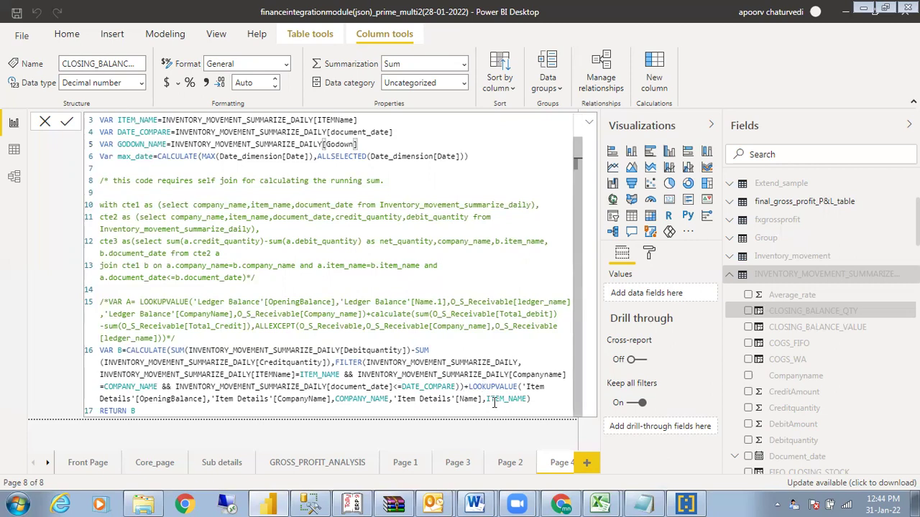
{"action": "left_click", "coordinate": [461, 386]}
{"action": "left_click", "coordinate": [456, 387]}
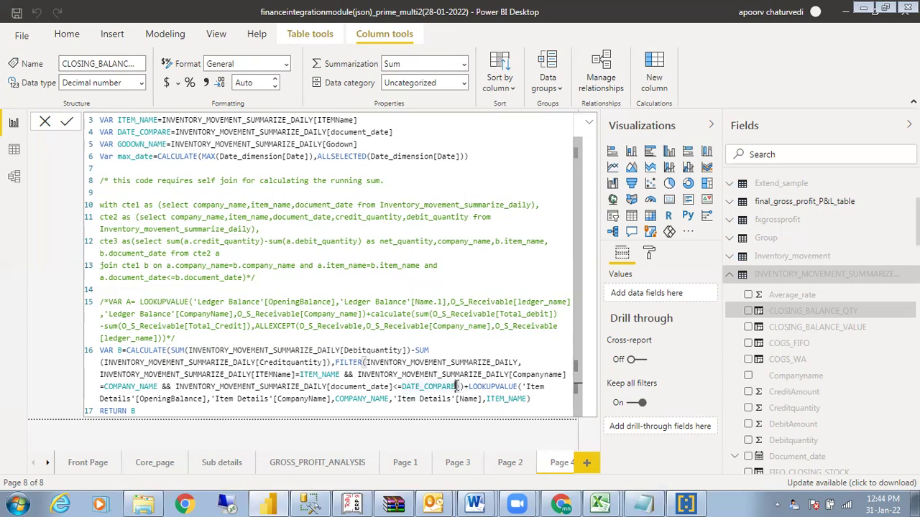
{"action": "type", "text": "&&"}
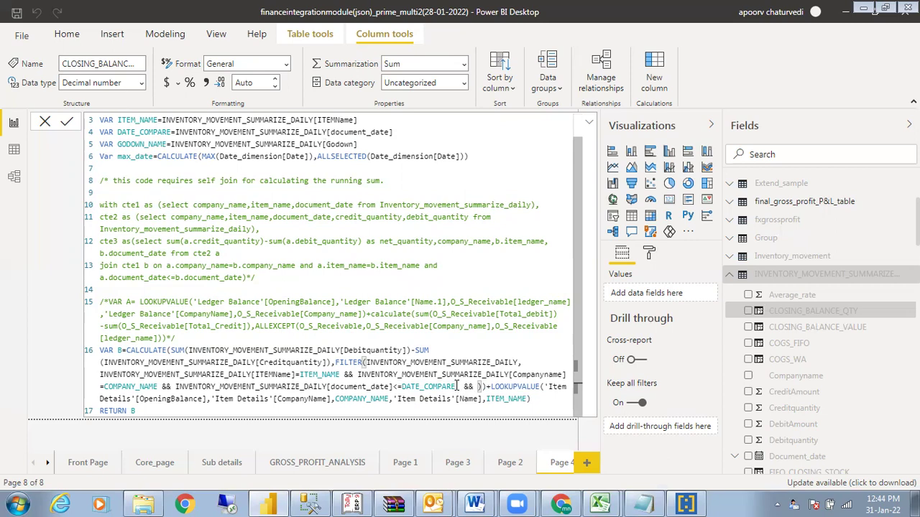
{"action": "type", "text": "GOD"}
{"action": "key", "text": "BackSpace"}
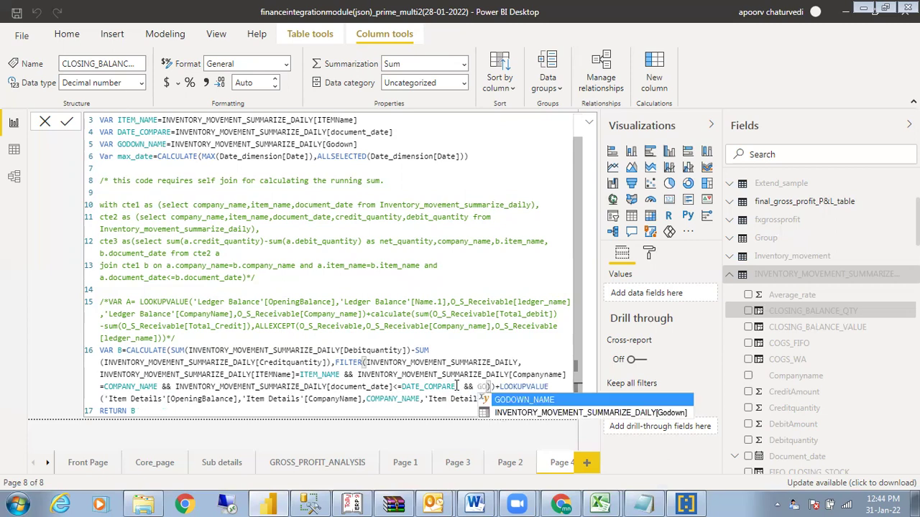
{"action": "left_click", "coordinate": [502, 400]}
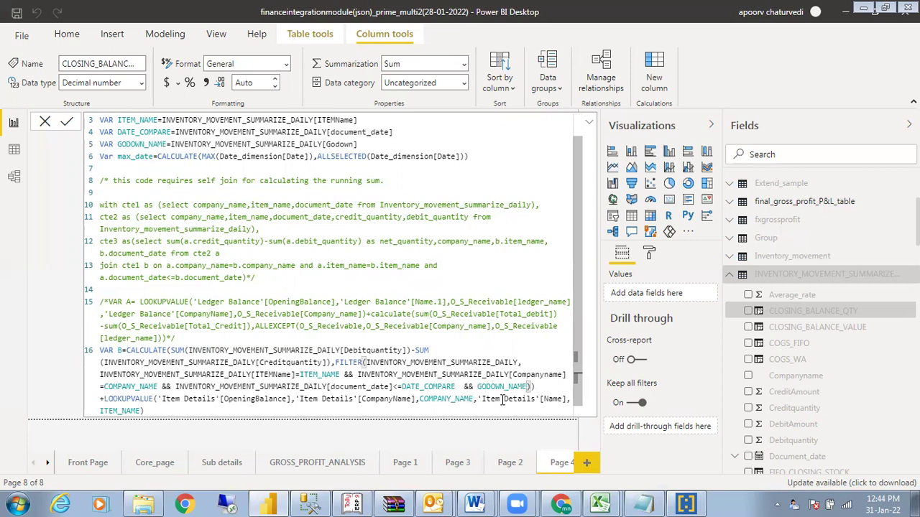
{"action": "type", "text": "=GODOW"}
{"action": "key", "text": "BackSpace"}
{"action": "key", "text": "BackSpace"}
{"action": "key", "text": "BackSpace"}
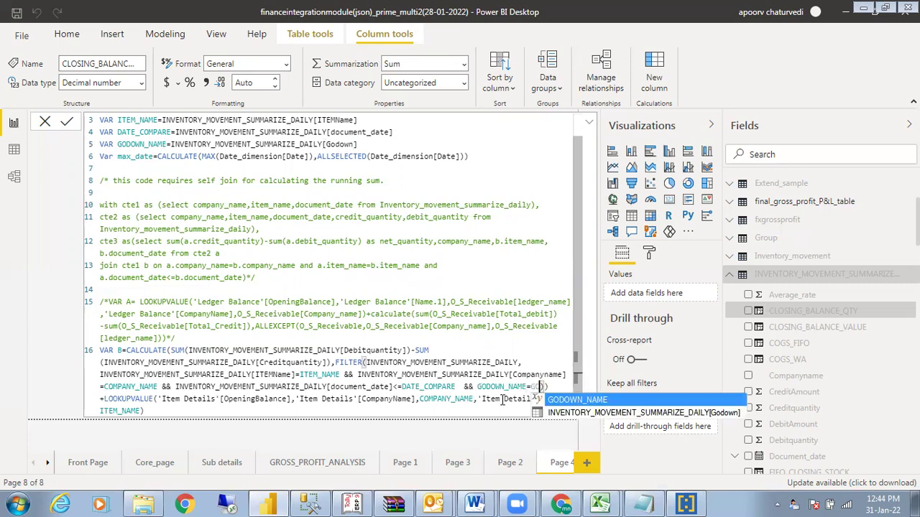
{"action": "key", "text": "Down"}
{"action": "key", "text": "Tab"}
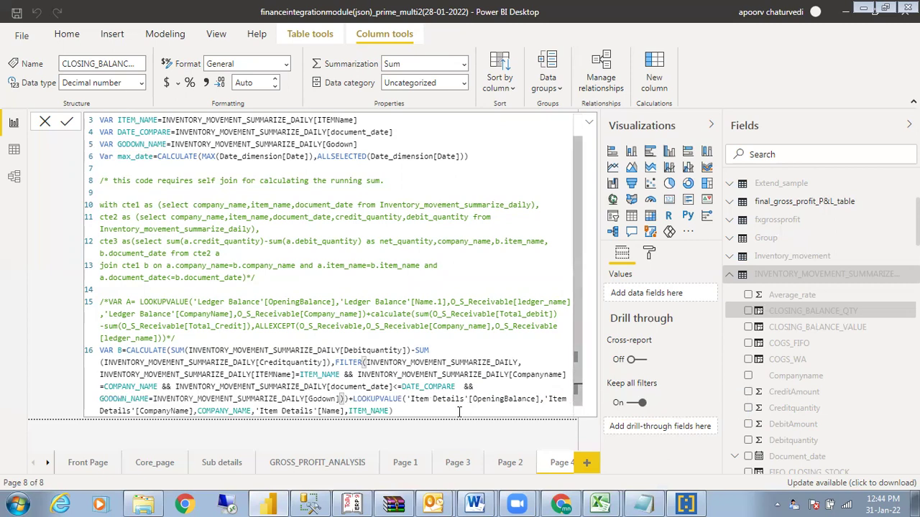
{"action": "left_click", "coordinate": [459, 411]}
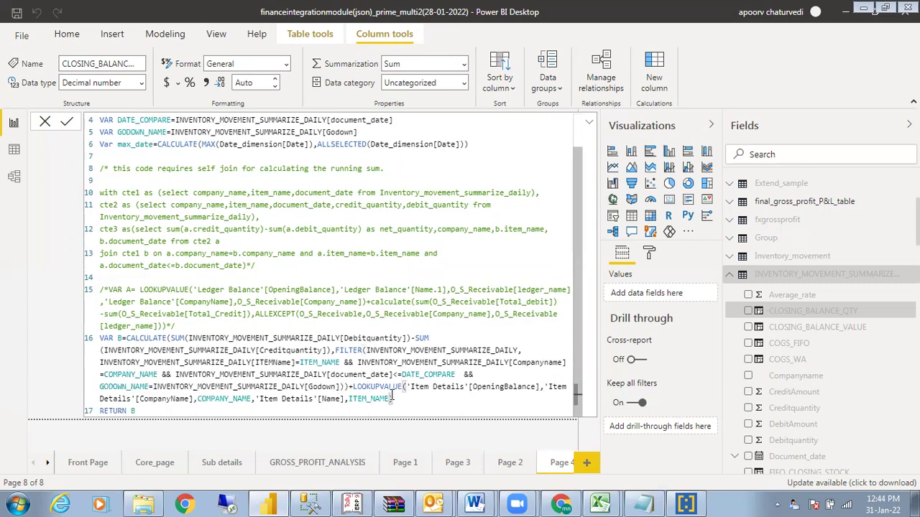
{"action": "key", "text": "BackSpace"}
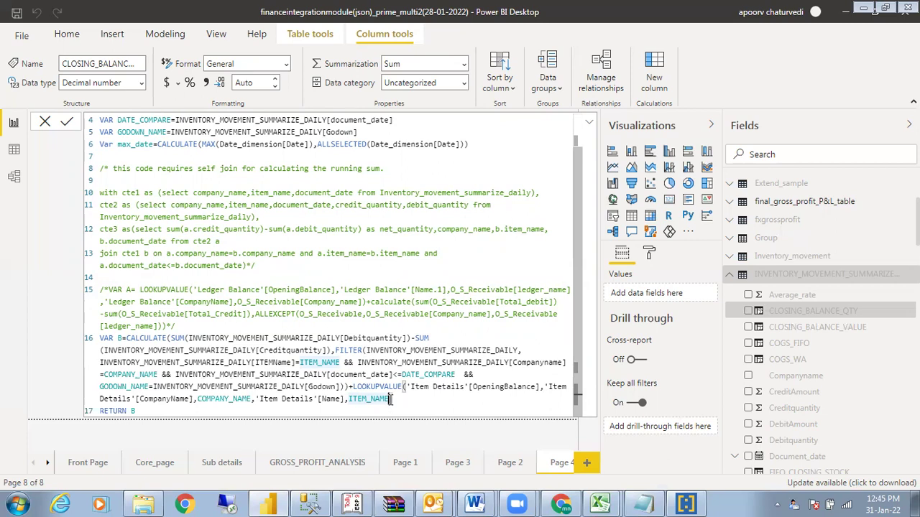
{"action": "left_click", "coordinate": [198, 413]}
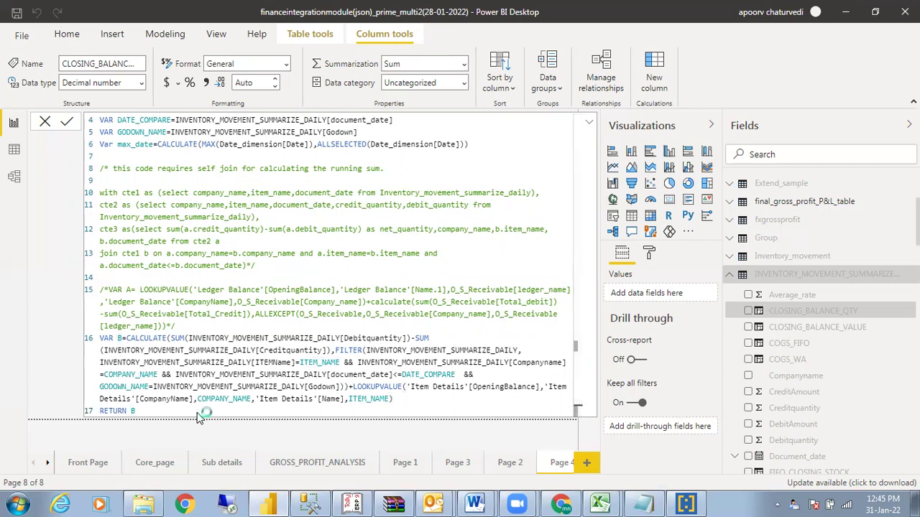
Collapse the CLOSING_BALANCE_QTY formula and widen the field list until the full table names fit
{"action": "key", "text": "Return"}
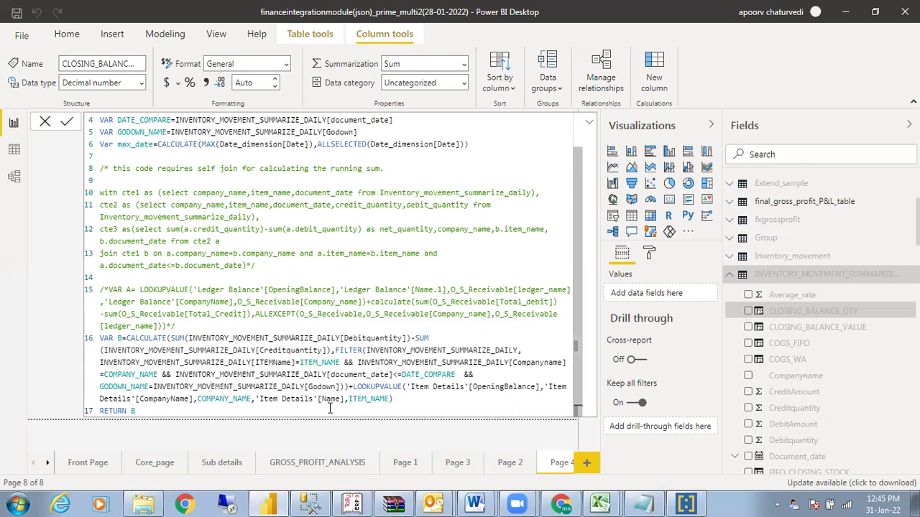
{"action": "left_click", "coordinate": [590, 124]}
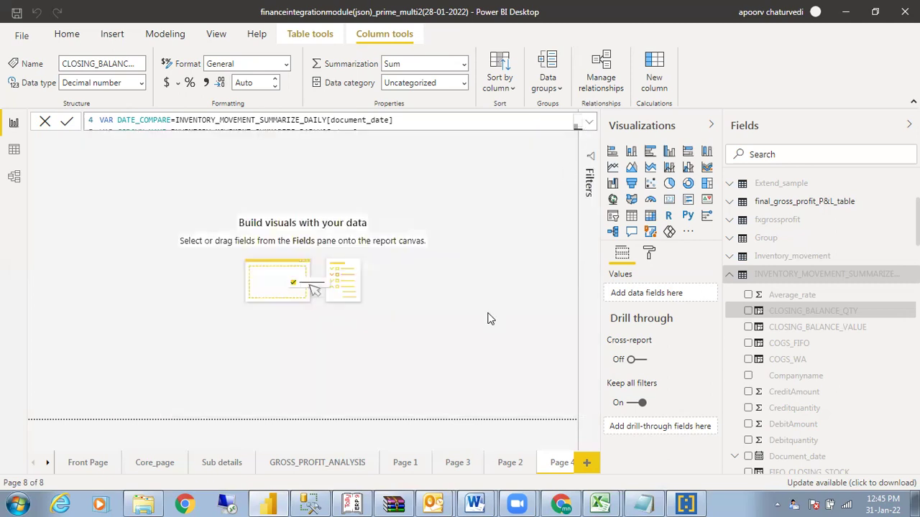
{"action": "left_click", "coordinate": [690, 368]}
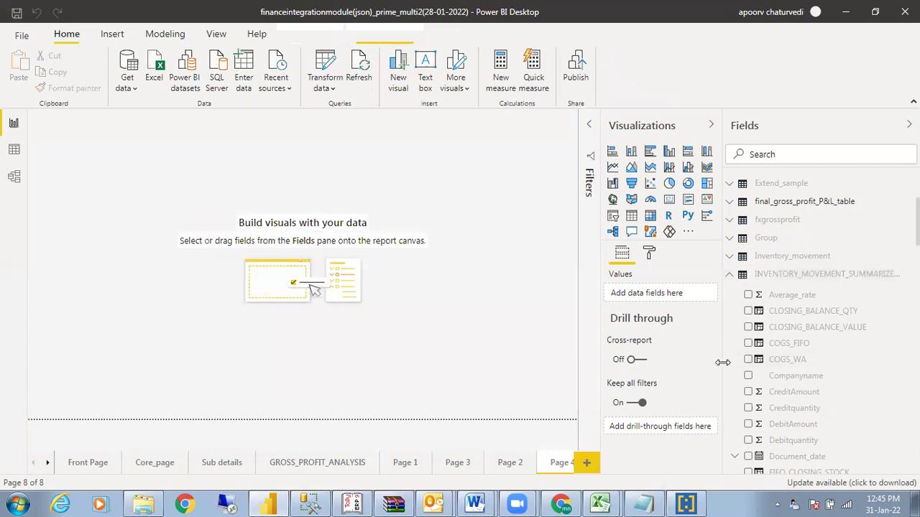
{"action": "left_click_drag", "start_coordinate": [722, 362], "coordinate": [646, 358]}
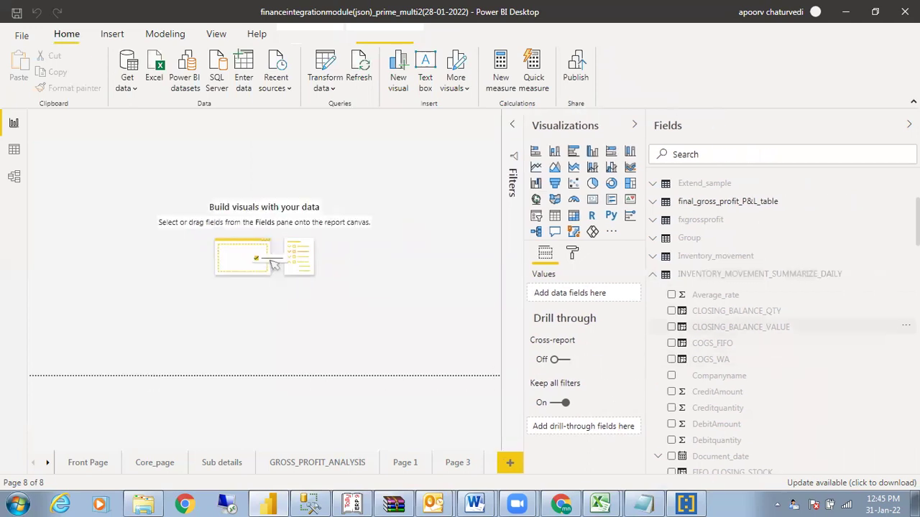
Expand the Inventory_view_reporting table and check its fields for Godown and Iscancelled
{"action": "scroll", "coordinate": [780, 323], "scroll_direction": "down", "scroll_amount": 2}
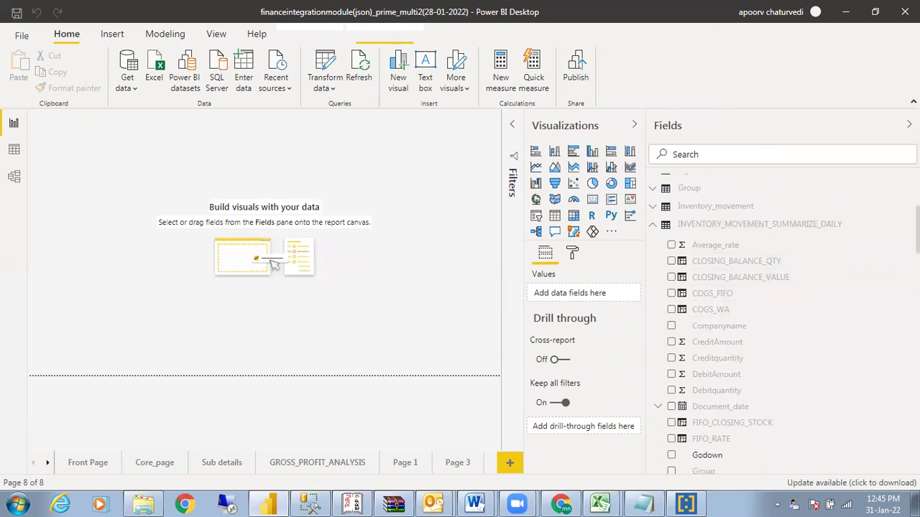
{"action": "scroll", "coordinate": [780, 323], "scroll_direction": "down", "scroll_amount": 3}
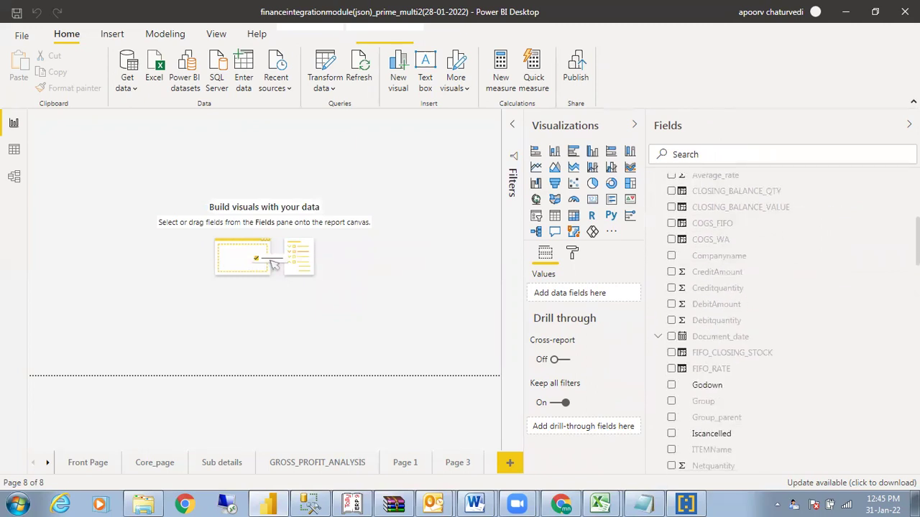
{"action": "scroll", "coordinate": [780, 323], "scroll_direction": "down", "scroll_amount": 8}
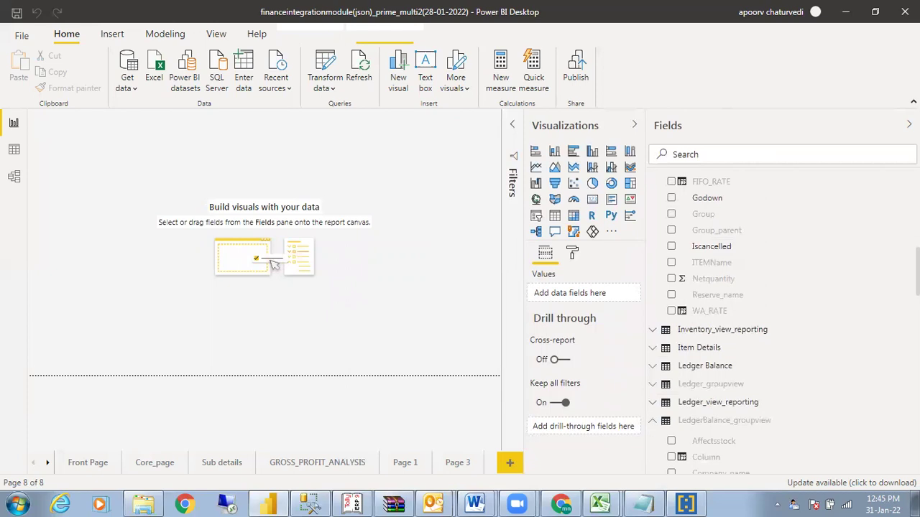
{"action": "left_click", "coordinate": [718, 336]}
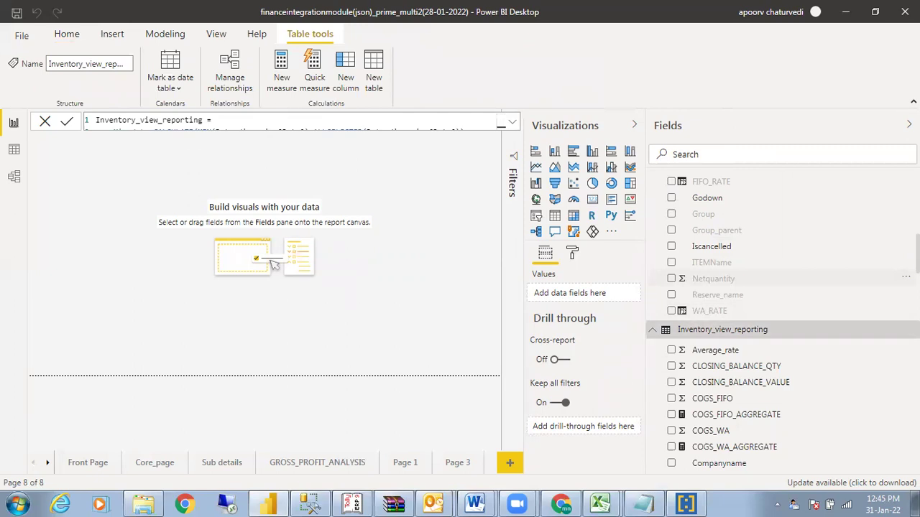
{"action": "scroll", "coordinate": [783, 323], "scroll_direction": "down", "scroll_amount": 10}
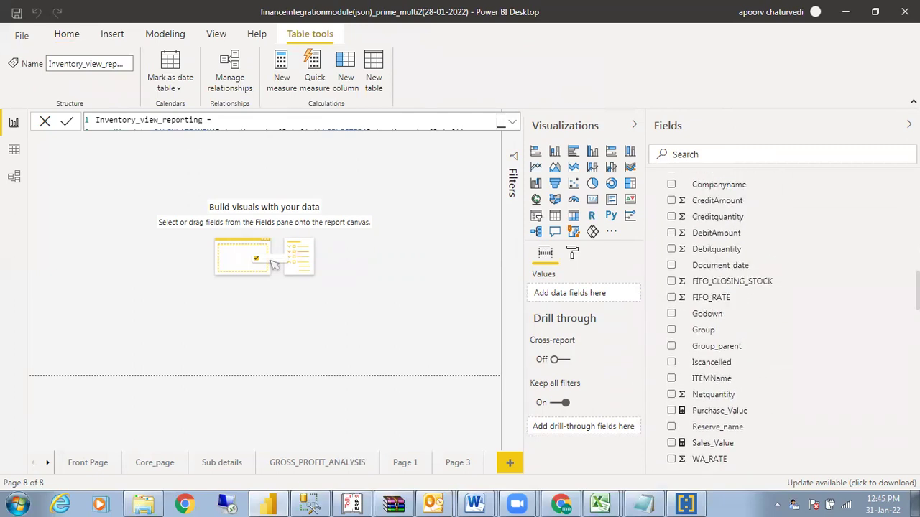
{"action": "scroll", "coordinate": [719, 323], "scroll_direction": "up", "scroll_amount": 1}
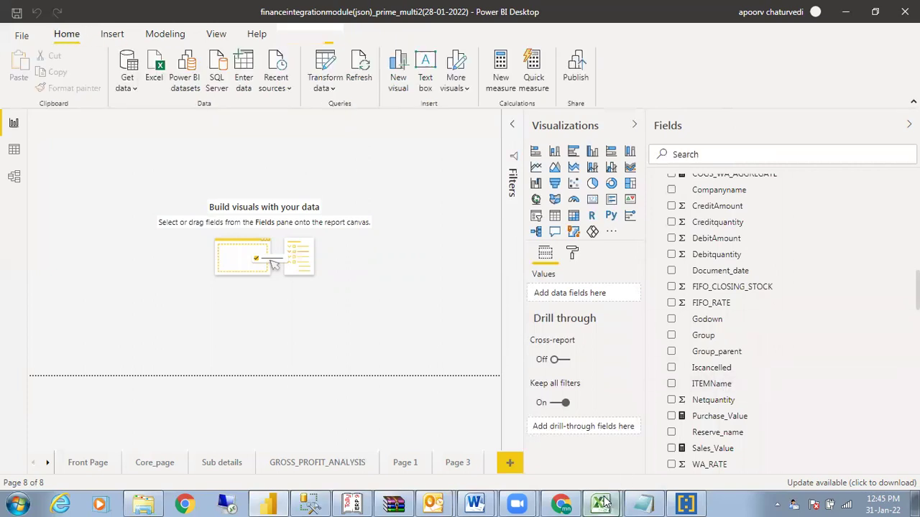
Switch to the CMC Dashboard workbook, examine the city row labels and the Sum of Procured column, and return to Power BI
{"action": "left_click", "coordinate": [603, 471]}
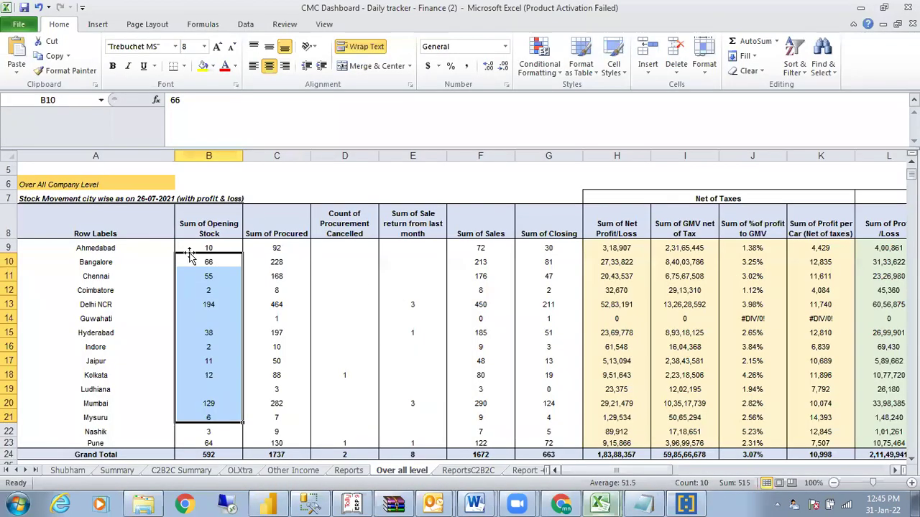
{"action": "left_click_drag", "start_coordinate": [124, 246], "coordinate": [116, 450]}
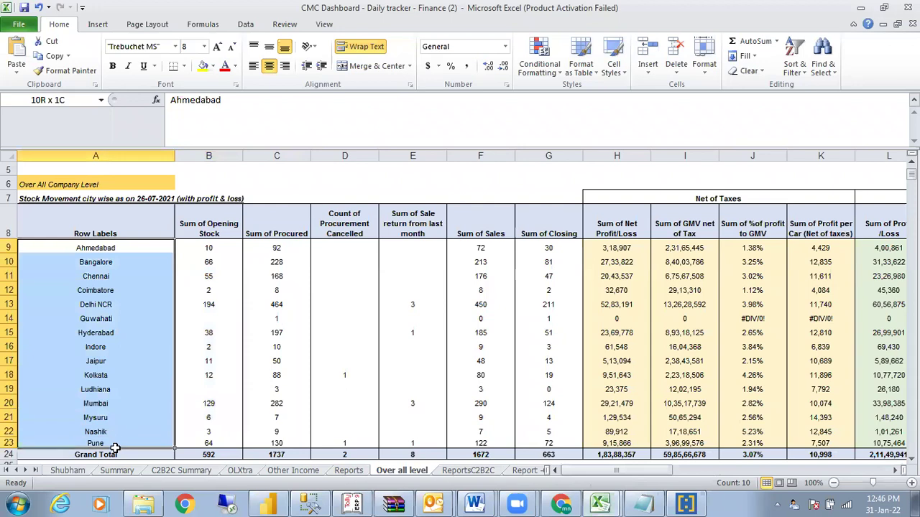
{"action": "left_click_drag", "start_coordinate": [291, 227], "coordinate": [292, 438]}
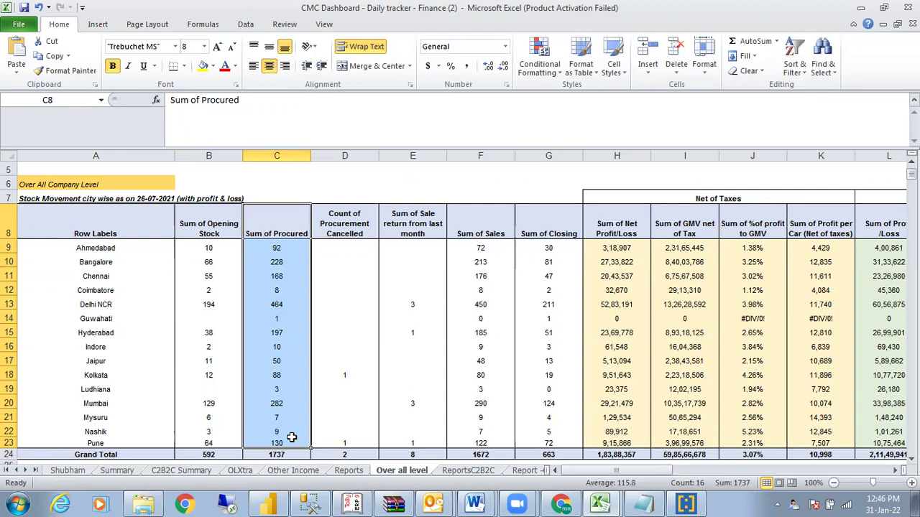
{"action": "left_click", "coordinate": [262, 503]}
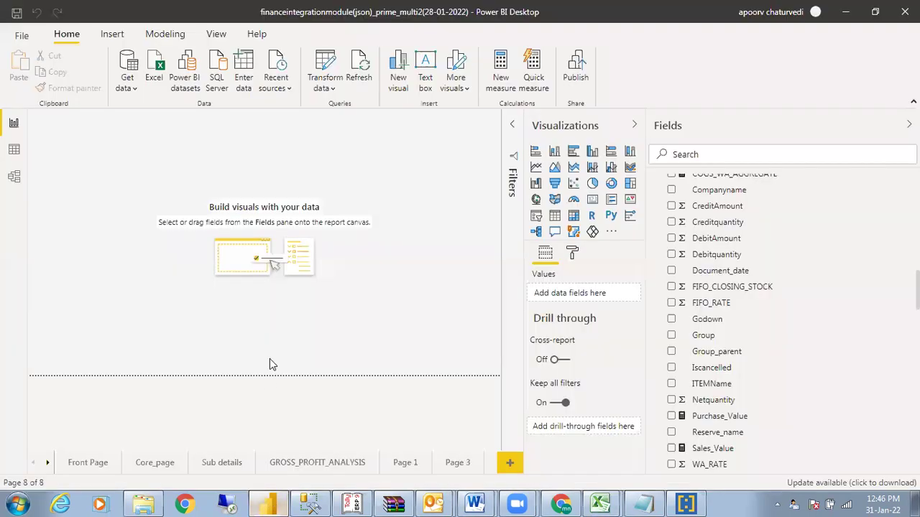
On Page 1, move the ledger_name table visual to the page's left edge and narrow it to free up space
{"action": "left_click", "coordinate": [320, 463]}
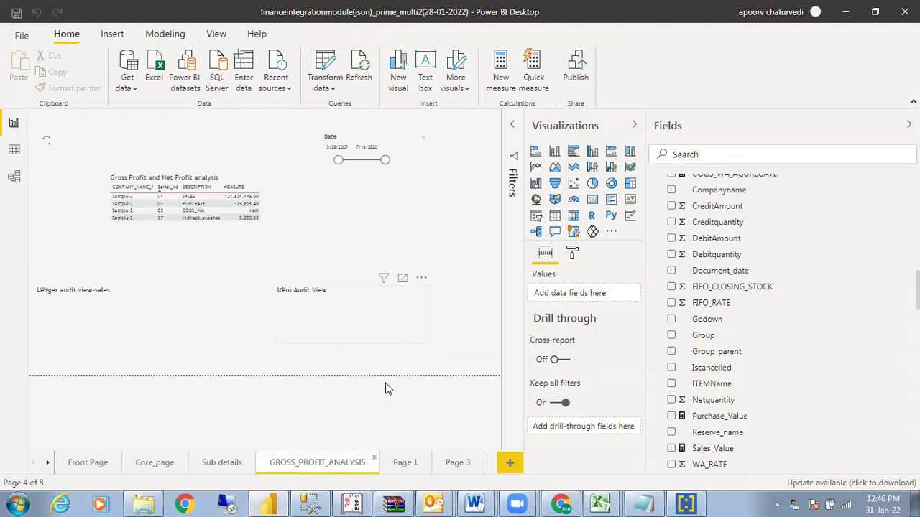
{"action": "left_click", "coordinate": [403, 465]}
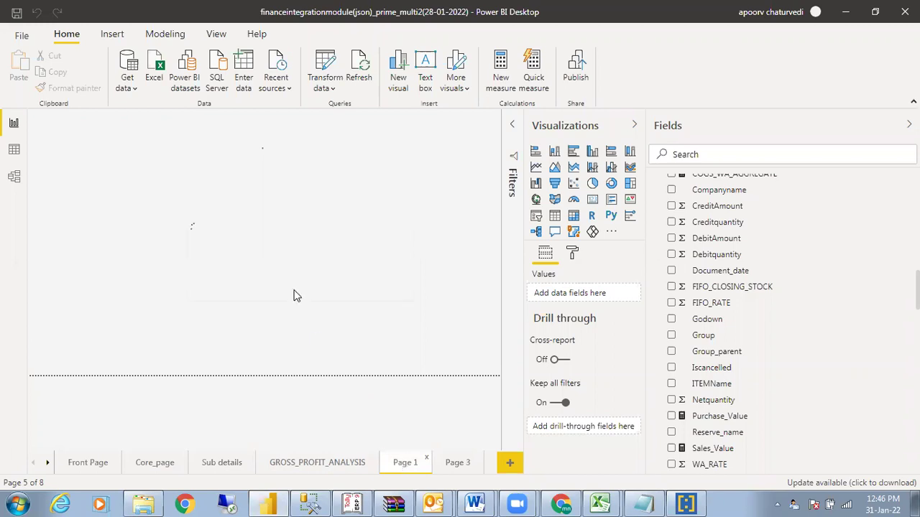
{"action": "left_click_drag", "start_coordinate": [311, 287], "coordinate": [165, 263]}
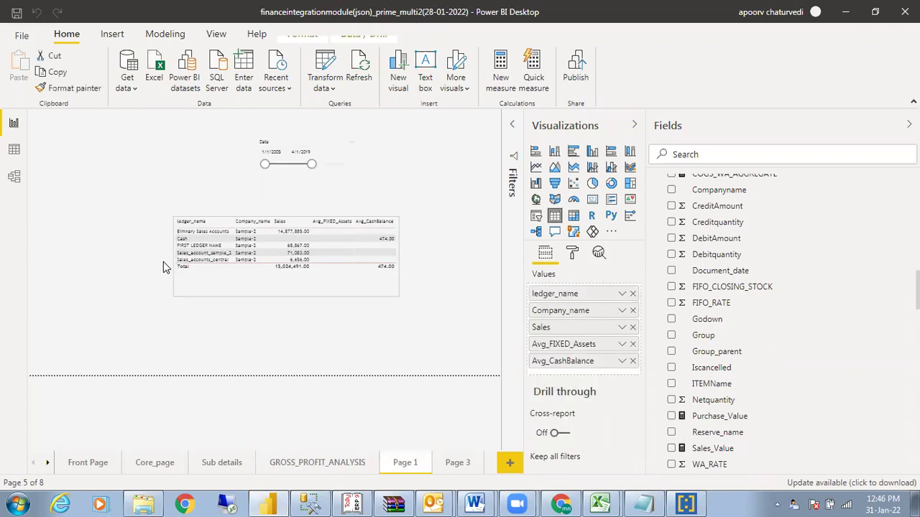
{"action": "left_click_drag", "start_coordinate": [264, 243], "coordinate": [191, 234]}
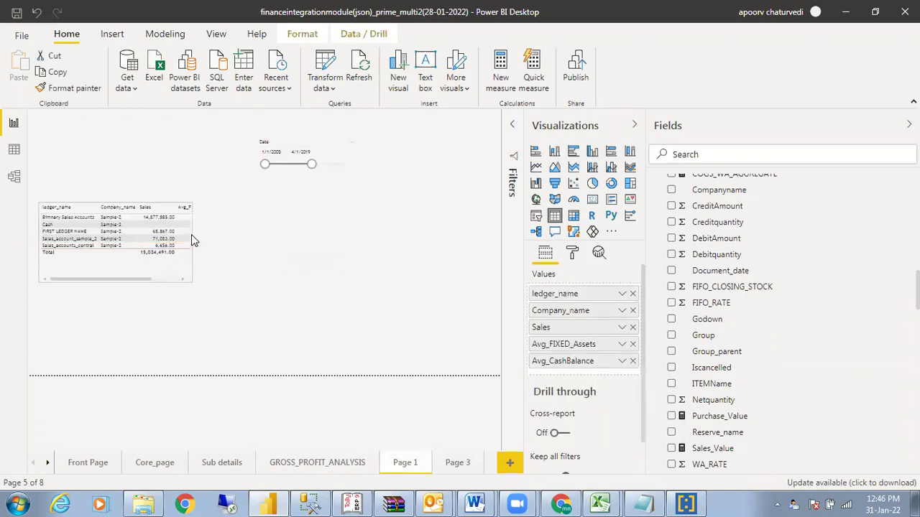
{"action": "left_click", "coordinate": [292, 345]}
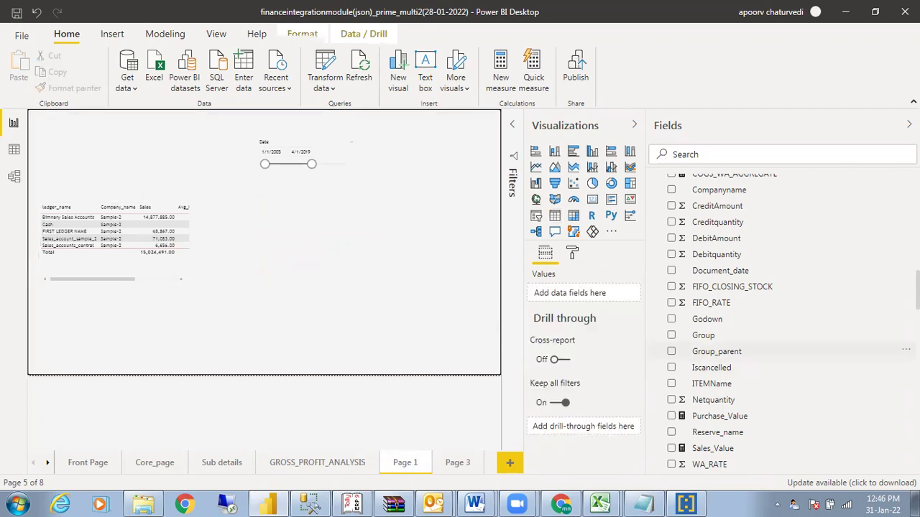
Add a table visual at the lower middle of Page 1 with the Godown field from Inventory_view_reporting
{"action": "scroll", "coordinate": [772, 367], "scroll_direction": "up", "scroll_amount": 4}
{"action": "scroll", "coordinate": [729, 323], "scroll_direction": "up", "scroll_amount": 1}
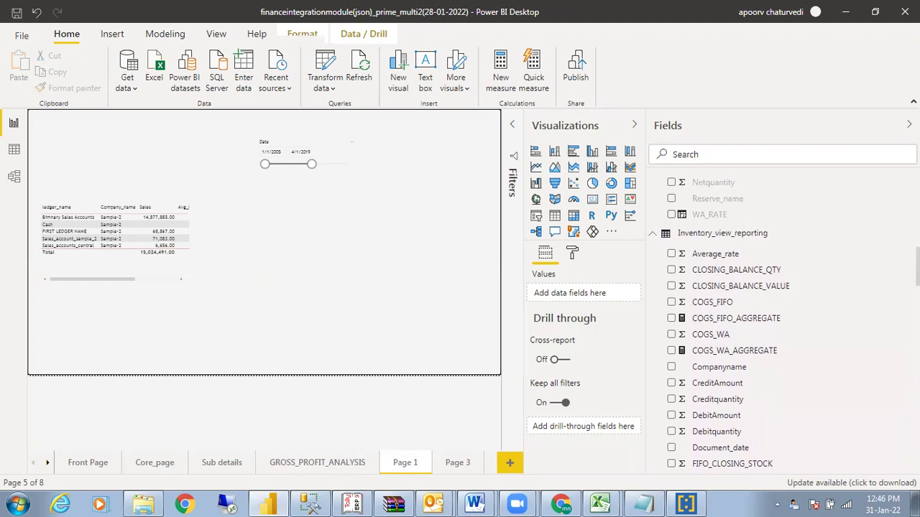
{"action": "scroll", "coordinate": [783, 323], "scroll_direction": "down", "scroll_amount": 3}
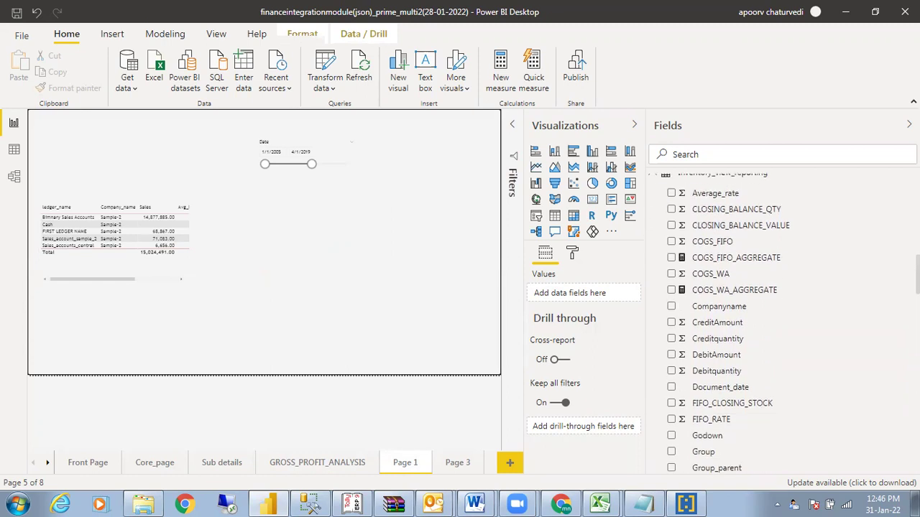
{"action": "left_click", "coordinate": [554, 216]}
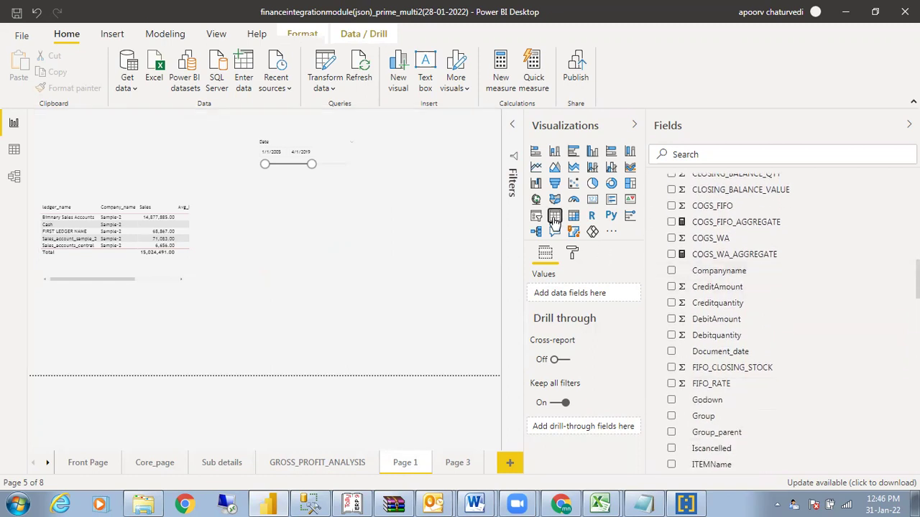
{"action": "left_click_drag", "start_coordinate": [160, 324], "coordinate": [387, 332]}
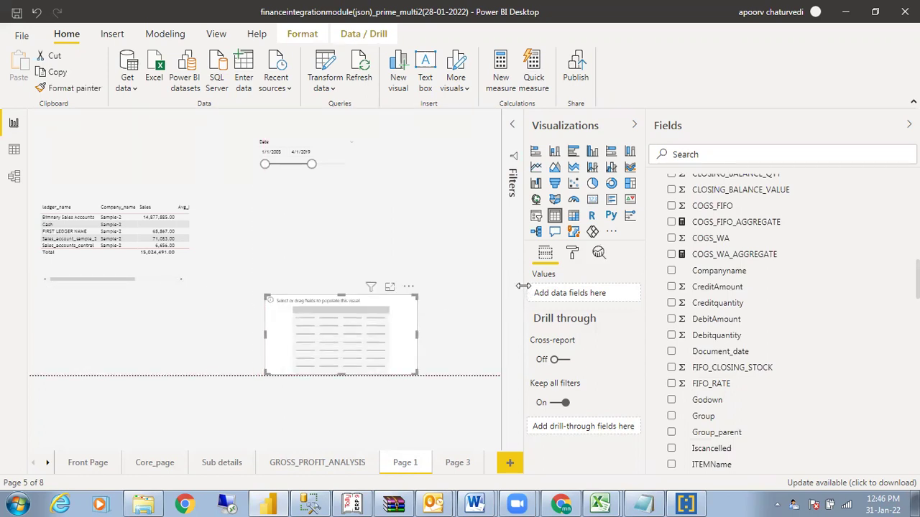
{"action": "left_click", "coordinate": [672, 401]}
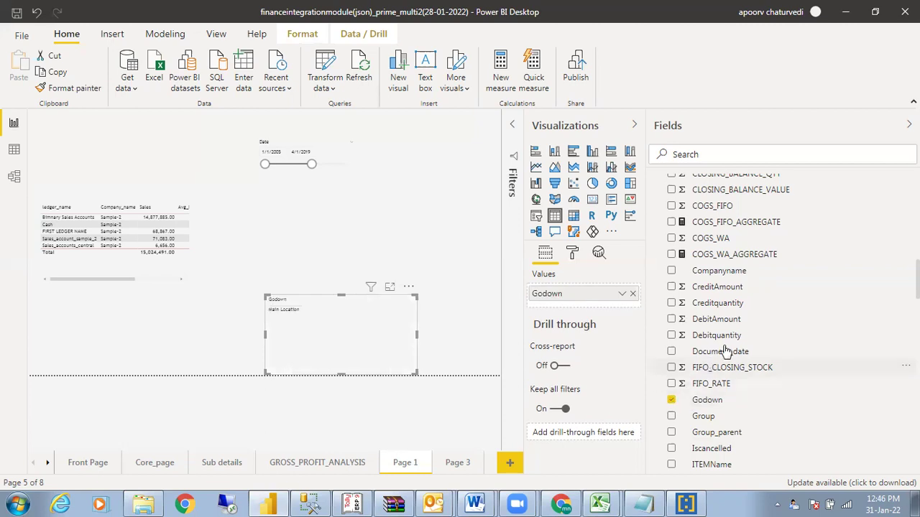
Add Companyname from Inventory_view_reporting to the new table visual and try to place it before Godown
{"action": "scroll", "coordinate": [718, 323], "scroll_direction": "down", "scroll_amount": 4}
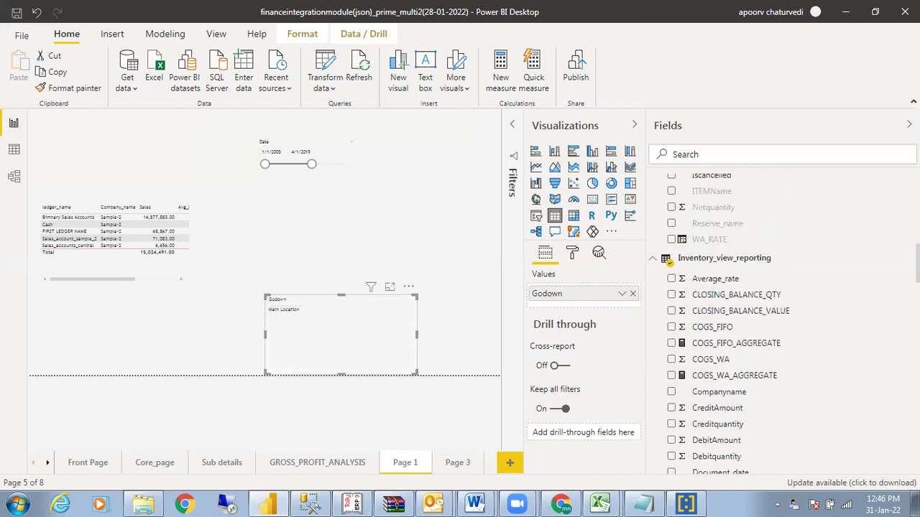
{"action": "scroll", "coordinate": [718, 323], "scroll_direction": "down", "scroll_amount": 1}
{"action": "scroll", "coordinate": [718, 323], "scroll_direction": "down", "scroll_amount": 1}
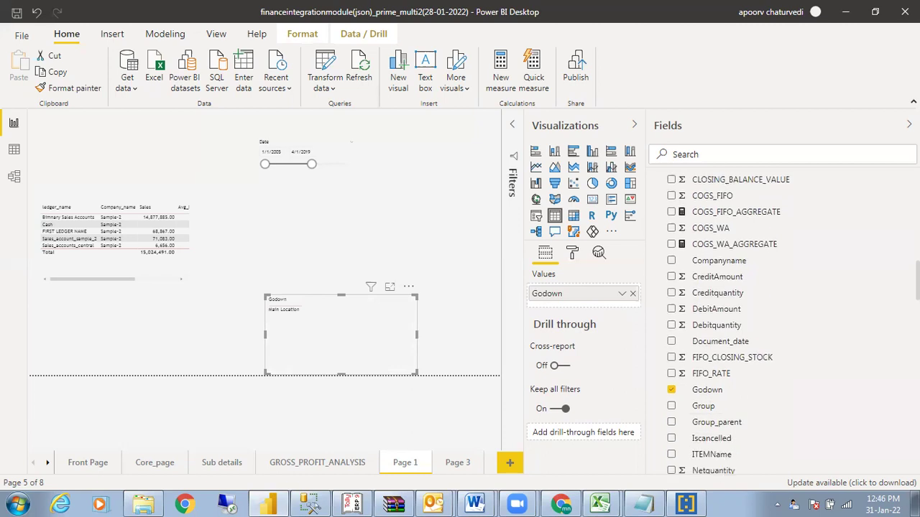
{"action": "scroll", "coordinate": [719, 323], "scroll_direction": "down", "scroll_amount": 1}
{"action": "scroll", "coordinate": [719, 324], "scroll_direction": "down", "scroll_amount": 2}
{"action": "scroll", "coordinate": [718, 323], "scroll_direction": "up", "scroll_amount": 3}
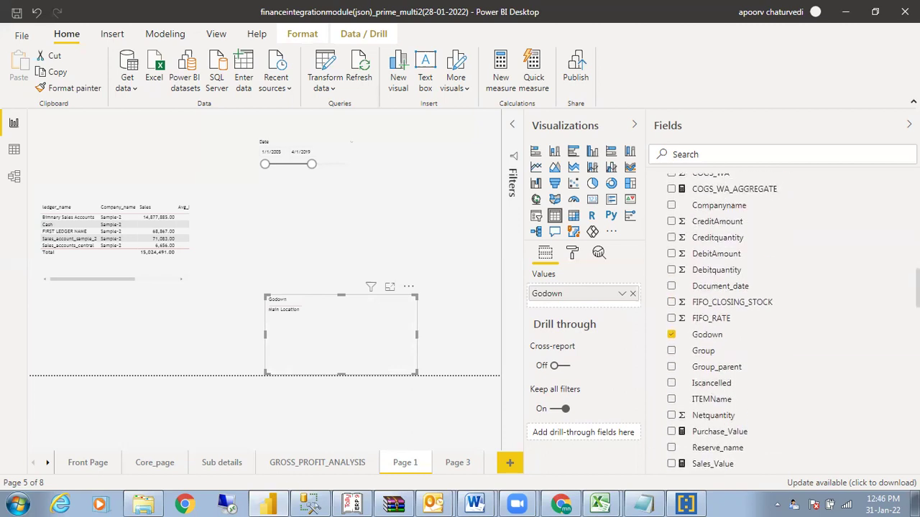
{"action": "scroll", "coordinate": [719, 323], "scroll_direction": "up", "scroll_amount": 2}
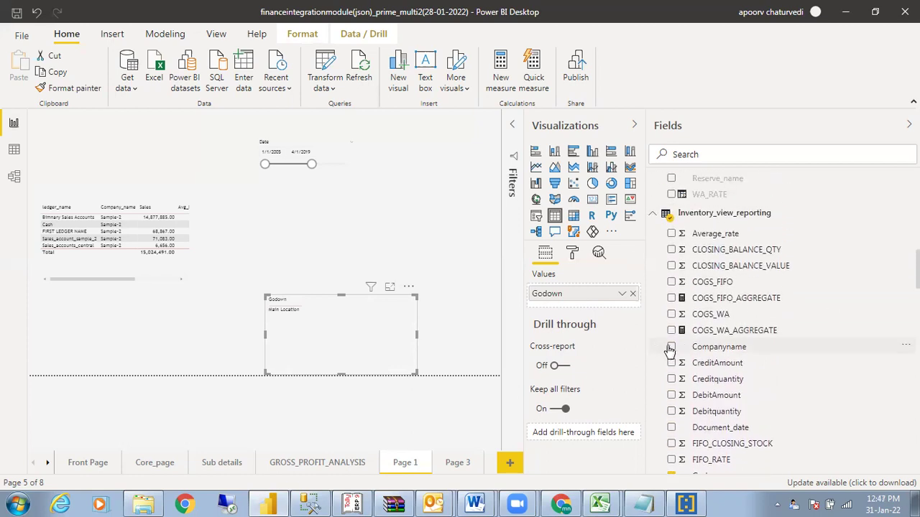
{"action": "left_click", "coordinate": [674, 350]}
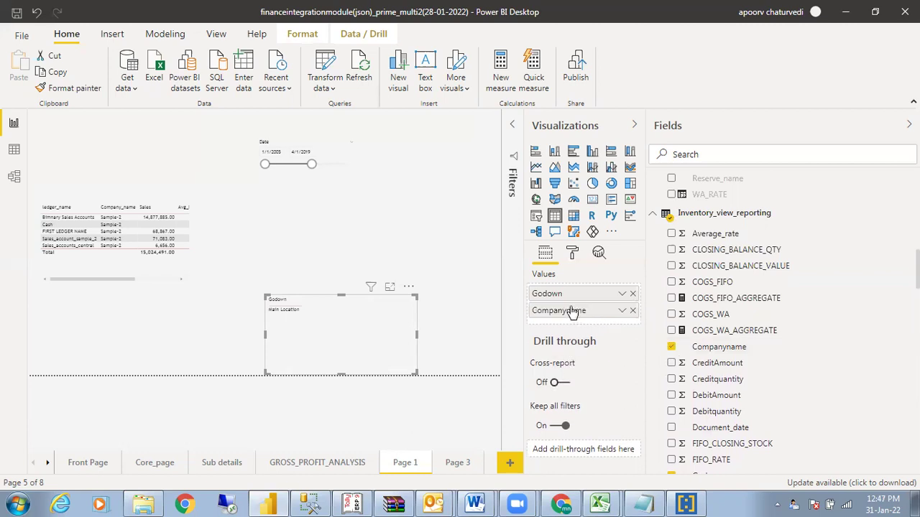
{"action": "left_click_drag", "start_coordinate": [565, 312], "coordinate": [567, 296]}
Switch to the CMC Dashboard workbook, examine the Sum of Procured values from Ahmedabad to Pune, and return to Power BI
{"action": "mouse_move", "coordinate": [600, 504]}
{"action": "left_click", "coordinate": [568, 471]}
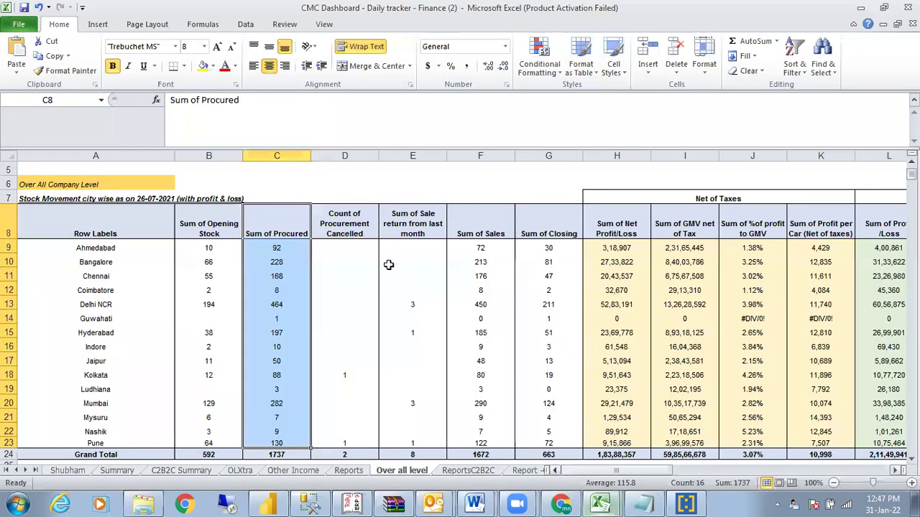
{"action": "left_click_drag", "start_coordinate": [284, 246], "coordinate": [275, 441]}
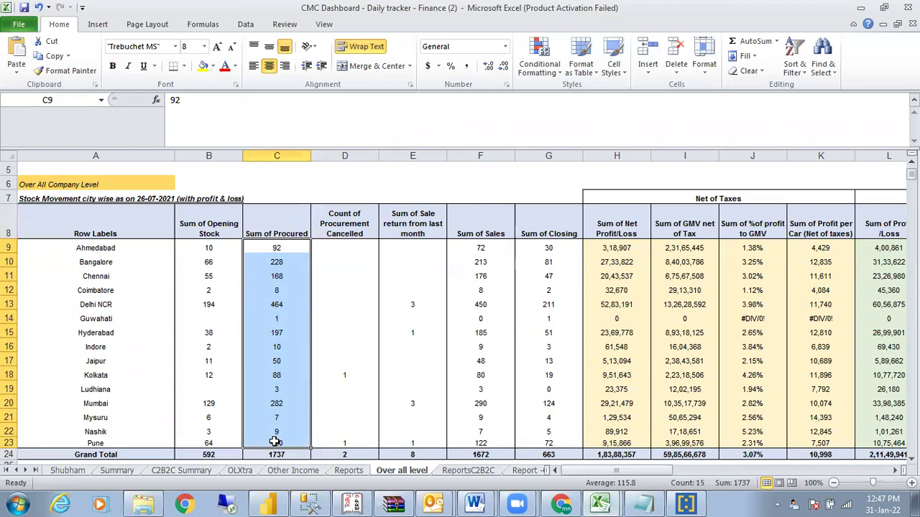
{"action": "left_click", "coordinate": [271, 503]}
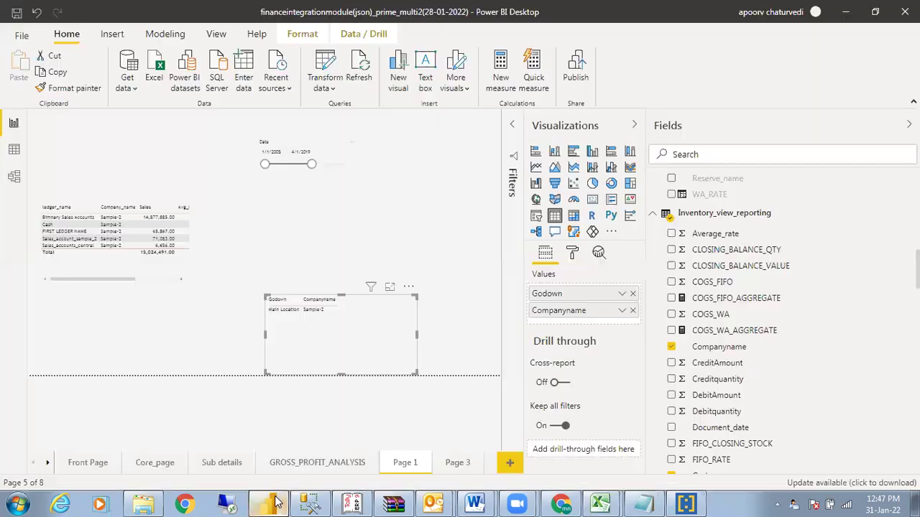
Open the full formula of the Purchase_Value measure in the Inventory_view_reporting table
{"action": "scroll", "coordinate": [746, 369], "scroll_direction": "down", "scroll_amount": 4}
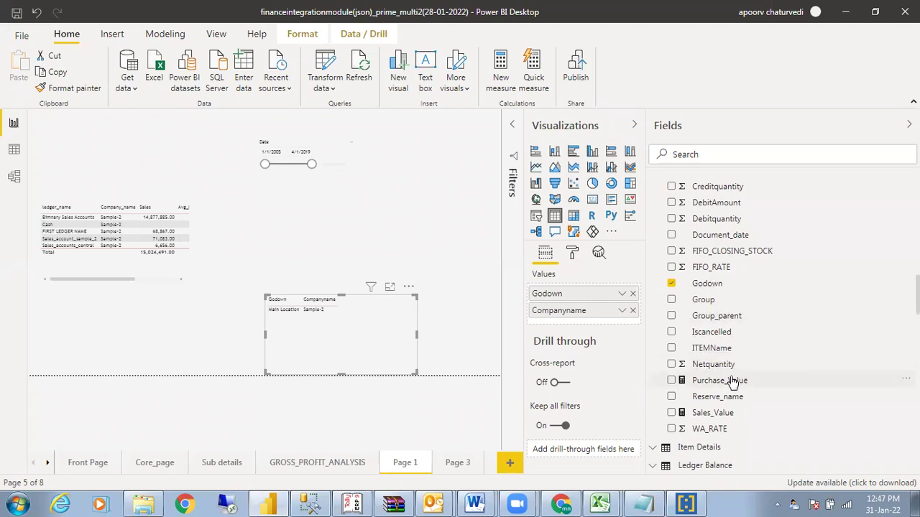
{"action": "left_click", "coordinate": [720, 380]}
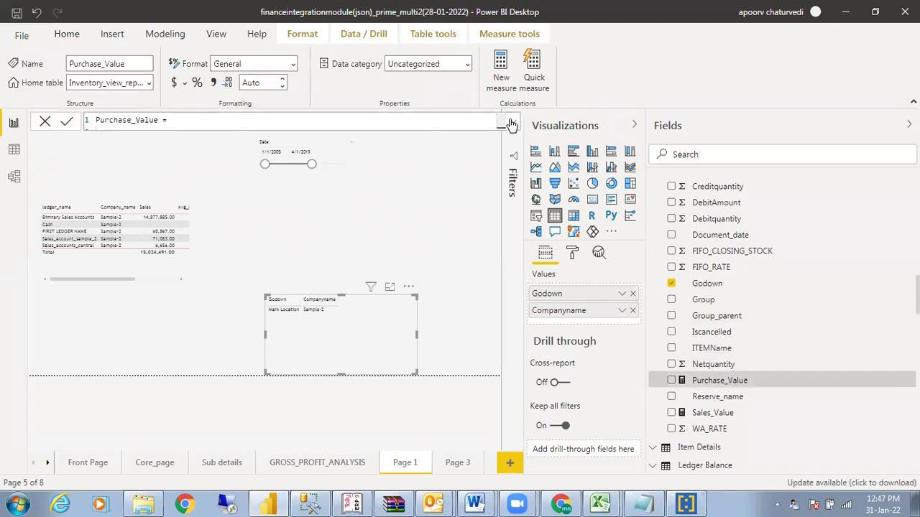
{"action": "left_click", "coordinate": [511, 125]}
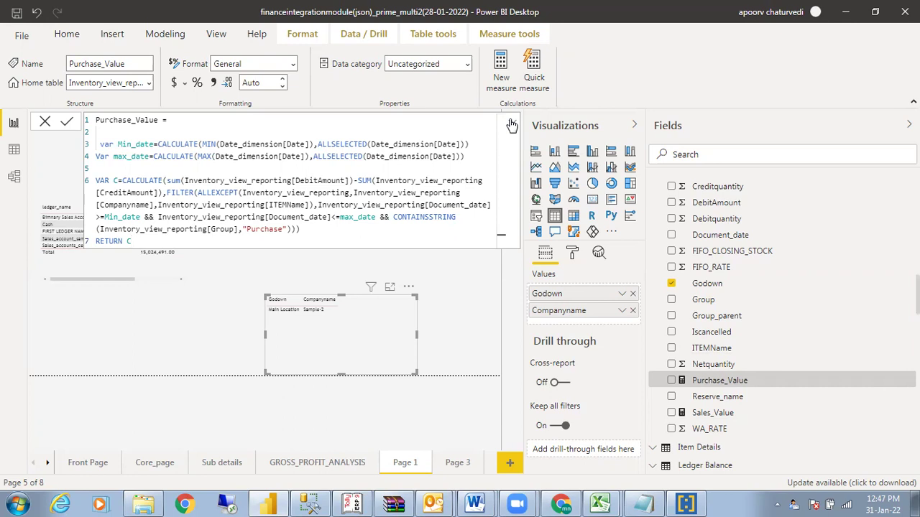
Create a new measure in Inventory_view_reporting from a copy of the Purchase_Value formula and name it SUMOFPROCURED_GODOWN
{"action": "left_click_drag", "start_coordinate": [143, 237], "coordinate": [86, 114]}
{"action": "key", "text": "ctrl+c"}
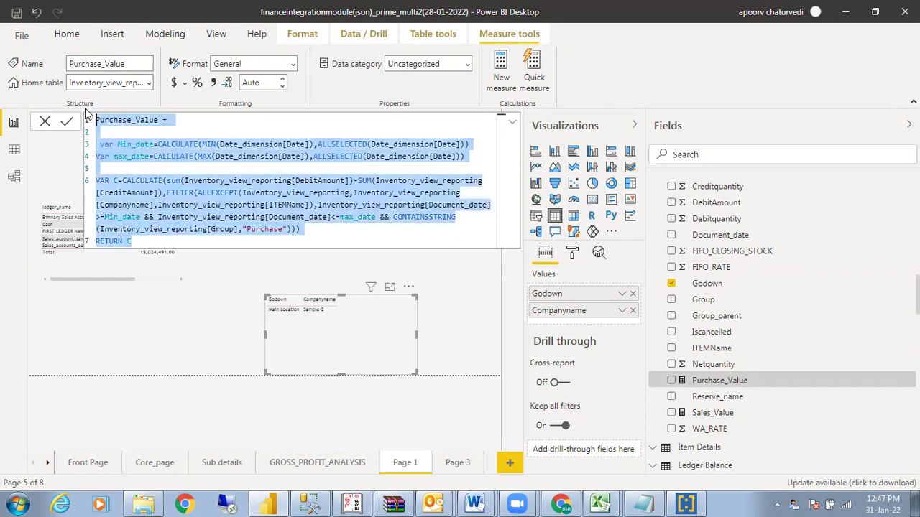
{"action": "left_click", "coordinate": [509, 124]}
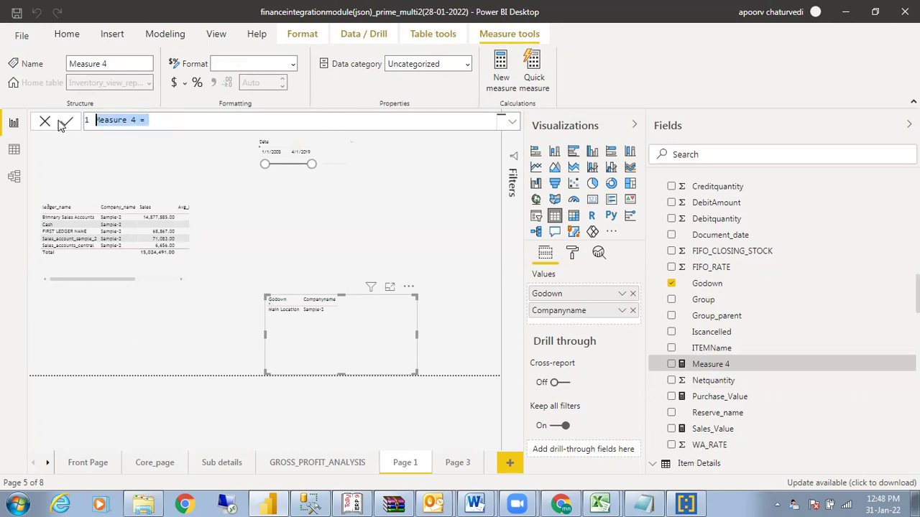
{"action": "key", "text": "ctrl+v"}
{"action": "left_click", "coordinate": [161, 122]}
{"action": "left_click_drag", "start_coordinate": [158, 120], "coordinate": [94, 122]}
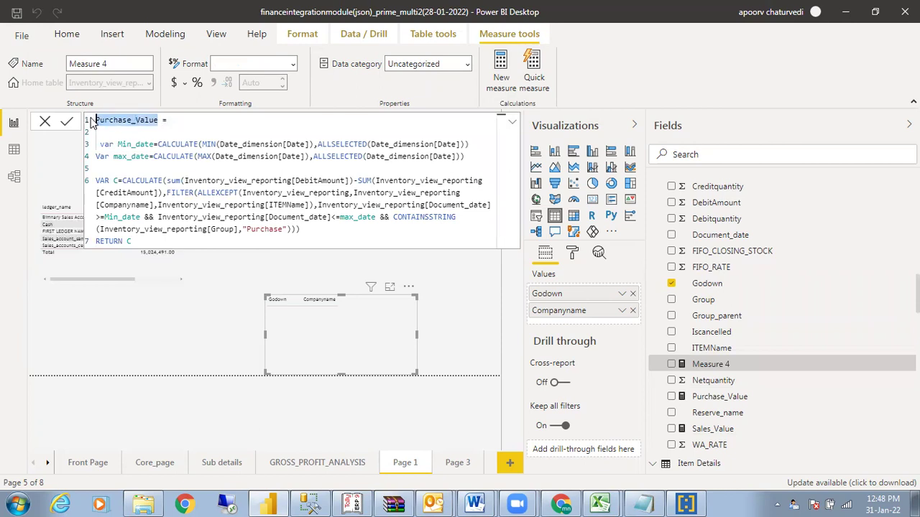
{"action": "type", "text": "SUMOFPROCURED_Q"}
{"action": "type", "text": "ODOWN"}
{"action": "left_click", "coordinate": [240, 170]}
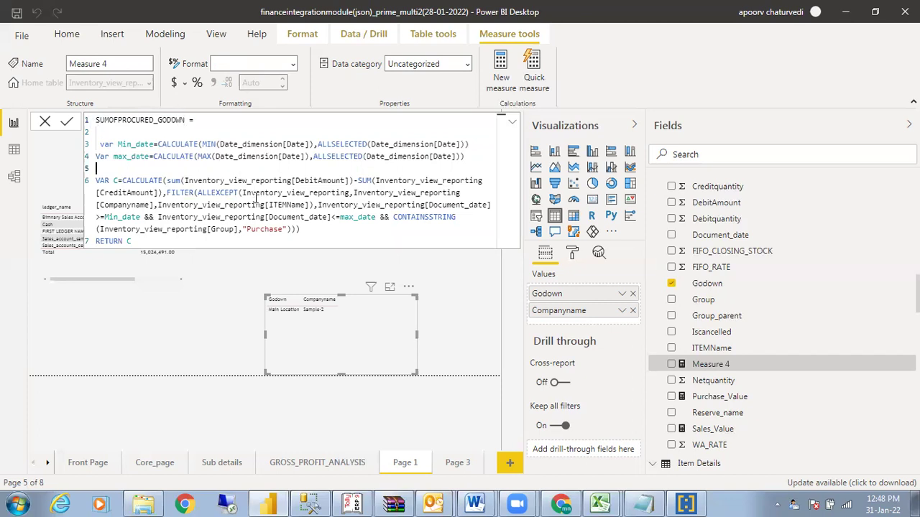
{"action": "left_click", "coordinate": [356, 238]}
Switch to the CMC Dashboard workbook, examine the city row labels of the stock movement report, and return to Power BI
{"action": "mouse_move", "coordinate": [603, 496]}
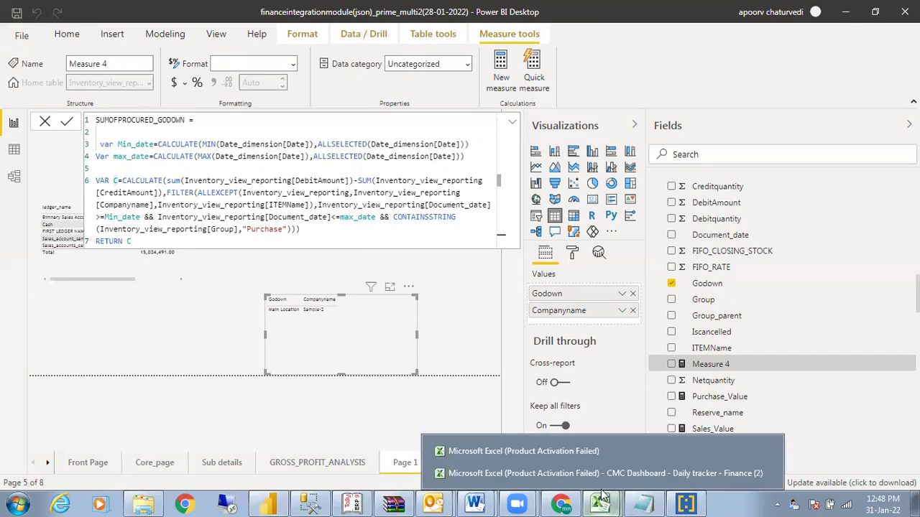
{"action": "left_click", "coordinate": [596, 472]}
{"action": "left_click_drag", "start_coordinate": [144, 248], "coordinate": [149, 396]}
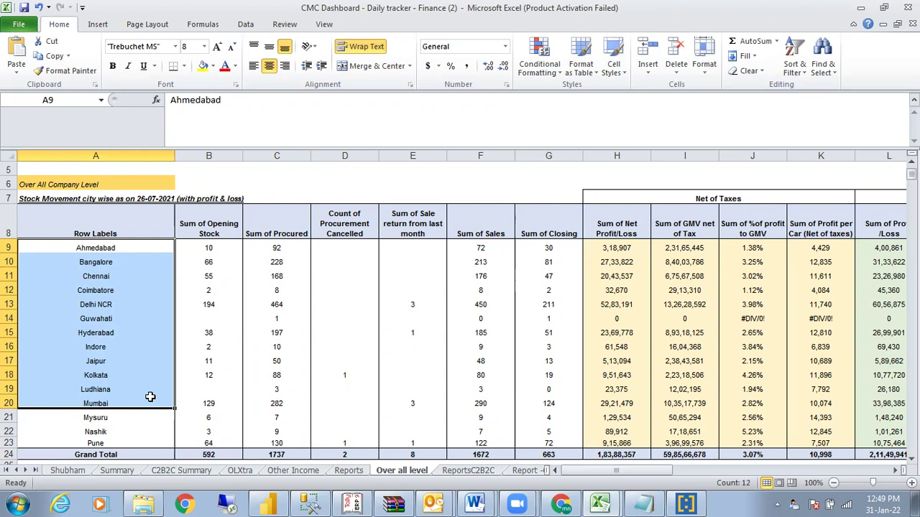
{"action": "left_click", "coordinate": [100, 247]}
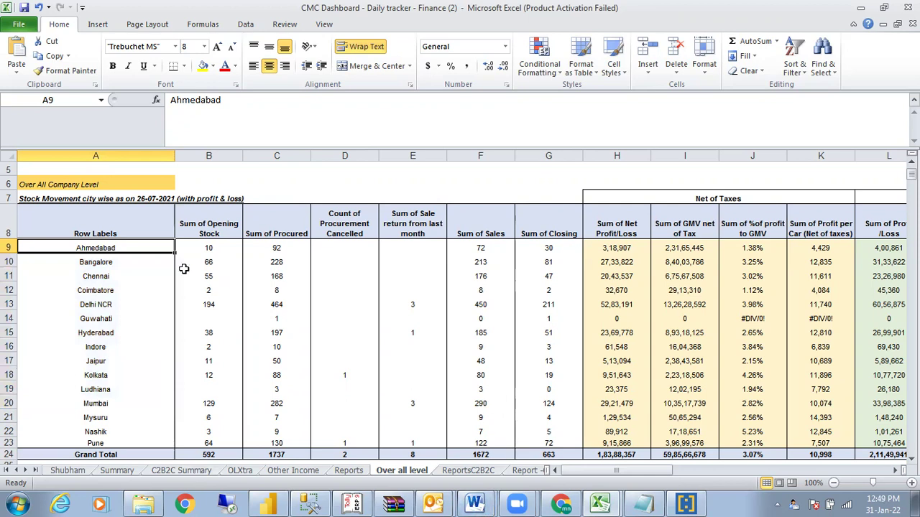
{"action": "left_click_drag", "start_coordinate": [121, 252], "coordinate": [137, 431]}
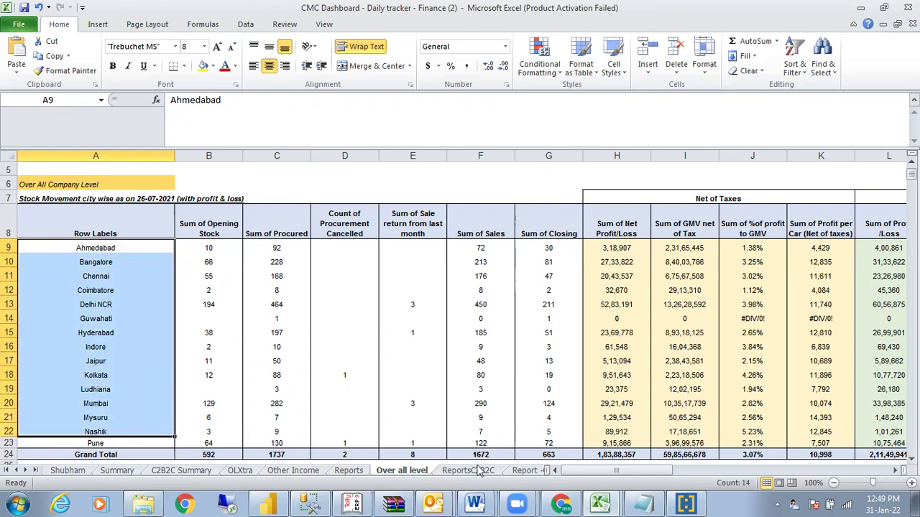
{"action": "left_click", "coordinate": [267, 503]}
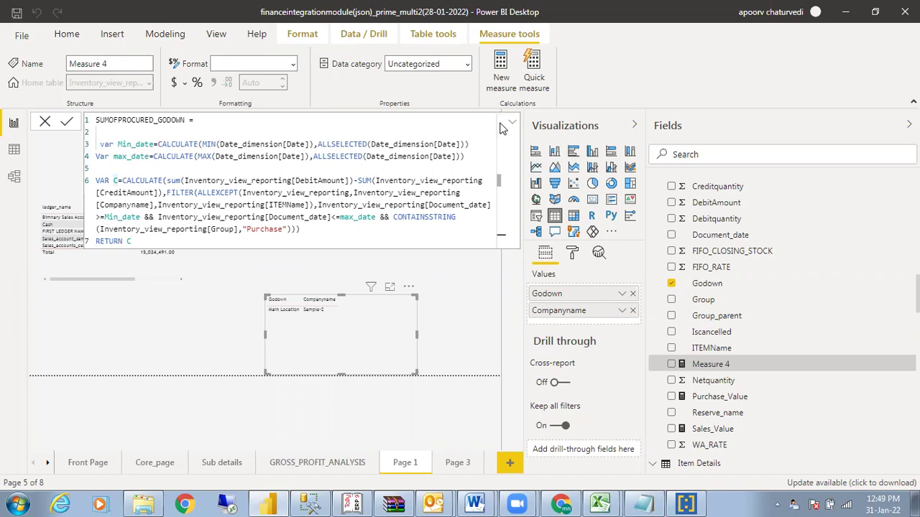
Replace the ITEMName argument of ALLEXCEPT with Inventory_view_reporting[Godown] in the SUMOFPROCURED_GODOWN formula and commit the measure
{"action": "left_click", "coordinate": [301, 230]}
{"action": "left_click", "coordinate": [280, 241]}
{"action": "left_click", "coordinate": [307, 205]}
{"action": "left_click_drag", "start_coordinate": [268, 204], "coordinate": [158, 205]}
{"action": "type", "text": "[G"}
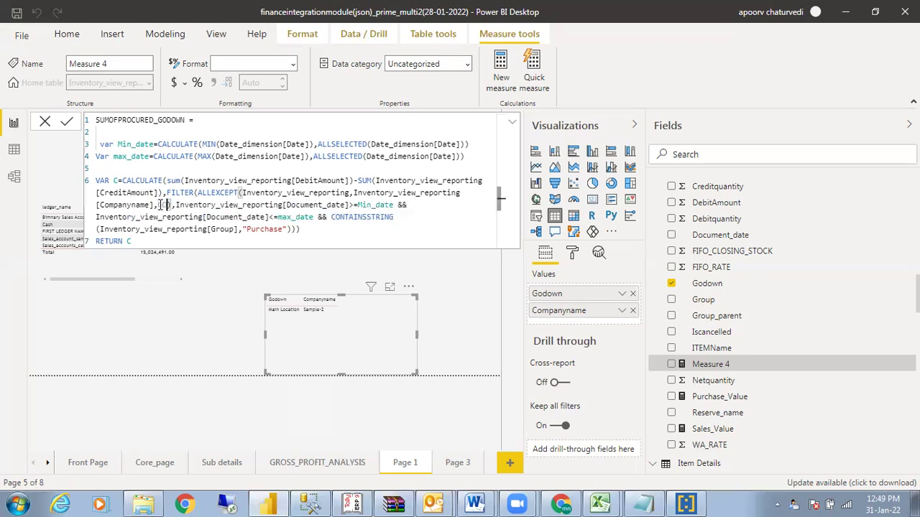
{"action": "left_click", "coordinate": [192, 218]}
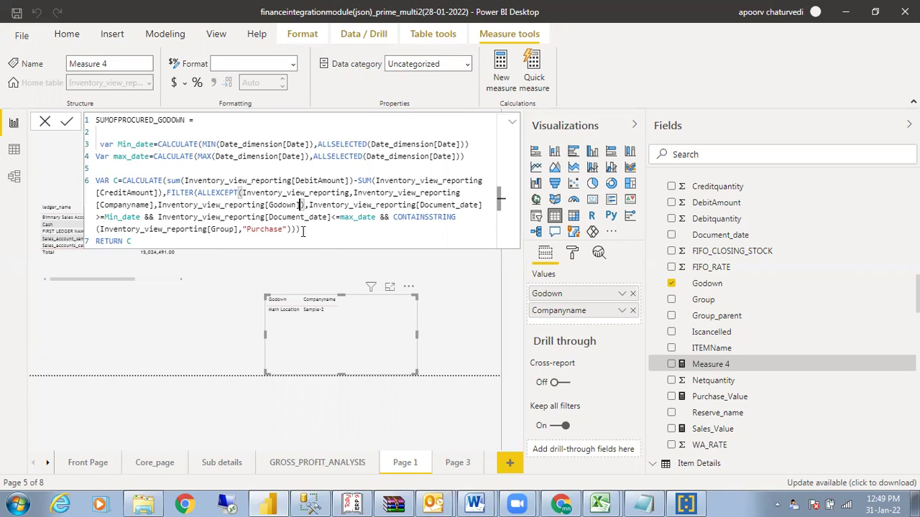
{"action": "left_click_drag", "start_coordinate": [288, 228], "coordinate": [98, 228]}
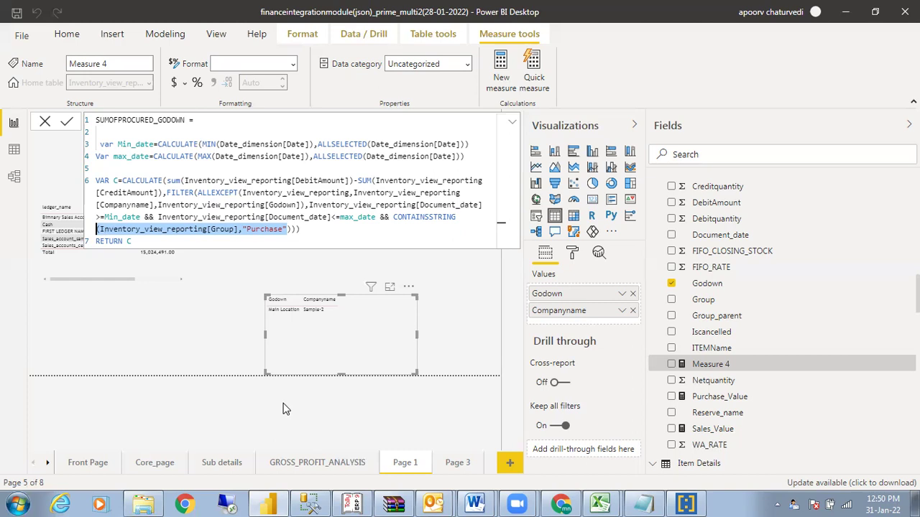
{"action": "left_click", "coordinate": [222, 242]}
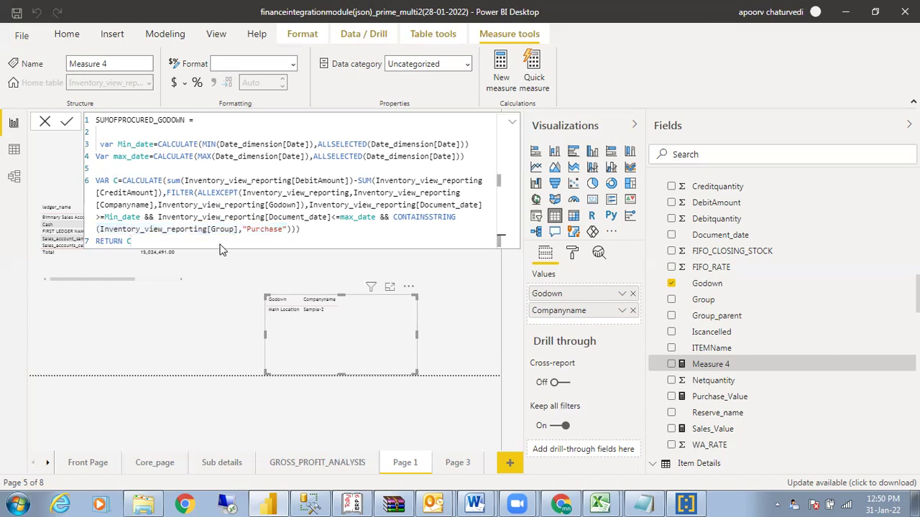
{"action": "key", "text": "Return"}
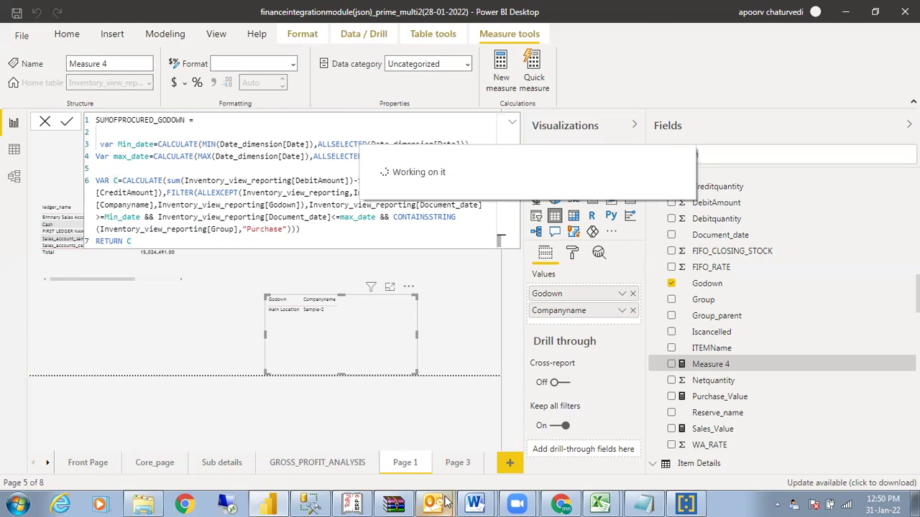
Switch to the CMC Dashboard workbook and examine the Sum of Procured and Count of Procurement Cancelled columns
{"action": "mouse_move", "coordinate": [600, 503]}
{"action": "left_click", "coordinate": [601, 474]}
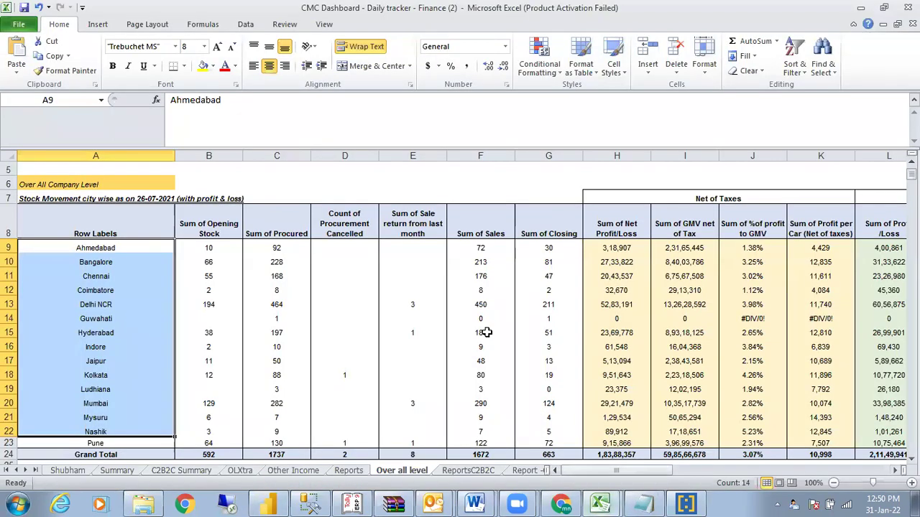
{"action": "left_click_drag", "start_coordinate": [276, 248], "coordinate": [288, 439]}
{"action": "left_click_drag", "start_coordinate": [352, 248], "coordinate": [362, 440]}
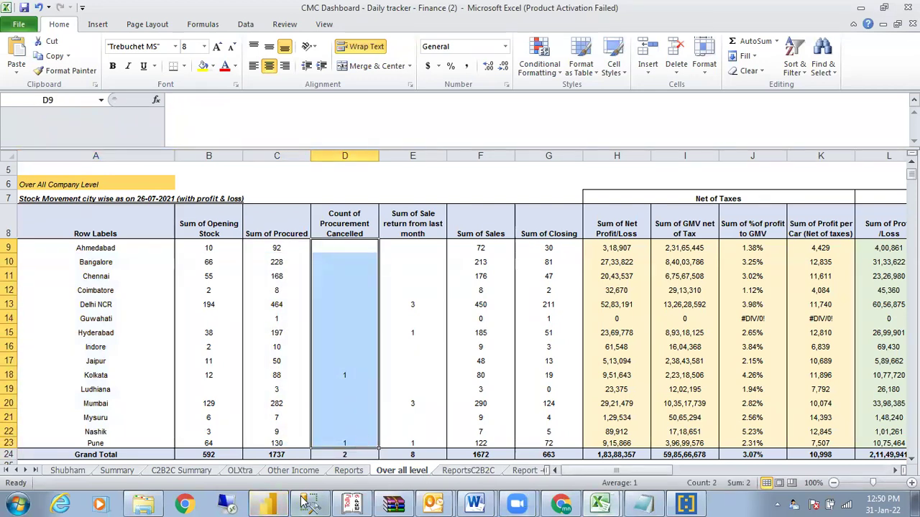
Return to Power BI and add the SUMOFPROCURED_GODOWN measure to the Godown and Companyname table visual
{"action": "left_click", "coordinate": [268, 503]}
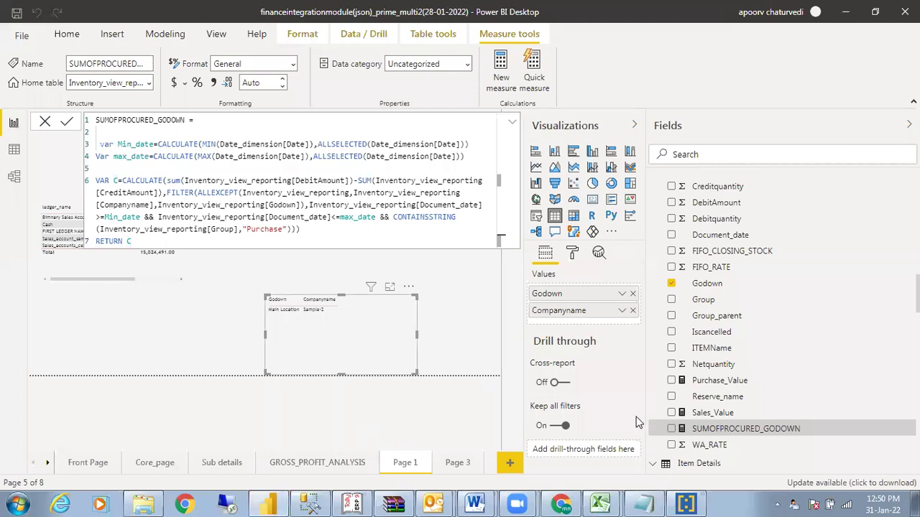
{"action": "left_click", "coordinate": [671, 429]}
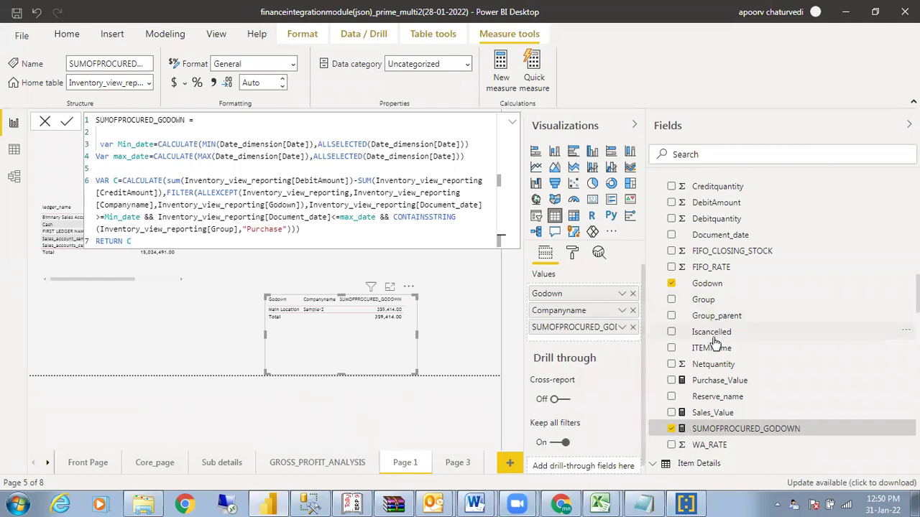
Create another measure from a copy of the SUMOFPROCURED_GODOWN formula and name it SUMOFPROCURED_GODOWN_CANCELLED
{"action": "left_click", "coordinate": [727, 430]}
{"action": "left_click_drag", "start_coordinate": [209, 245], "coordinate": [83, 122]}
{"action": "key", "text": "ctrl+c"}
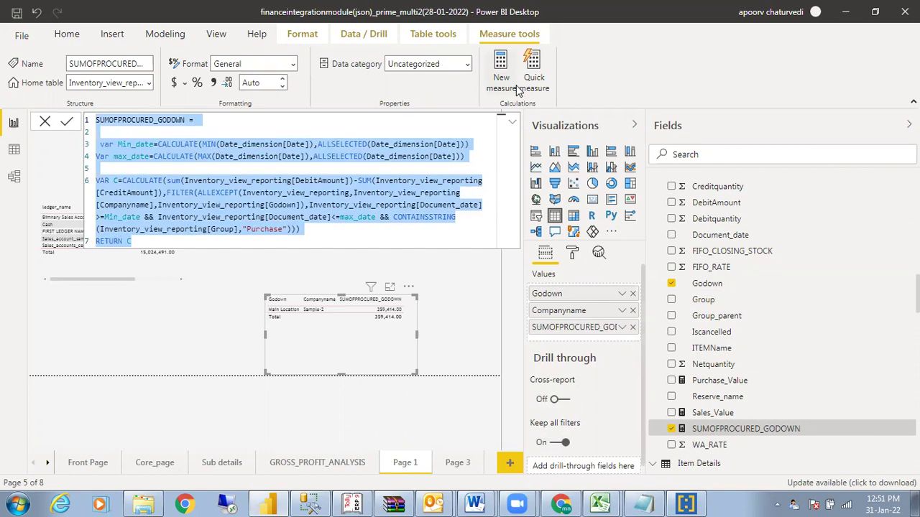
{"action": "left_click", "coordinate": [513, 130]}
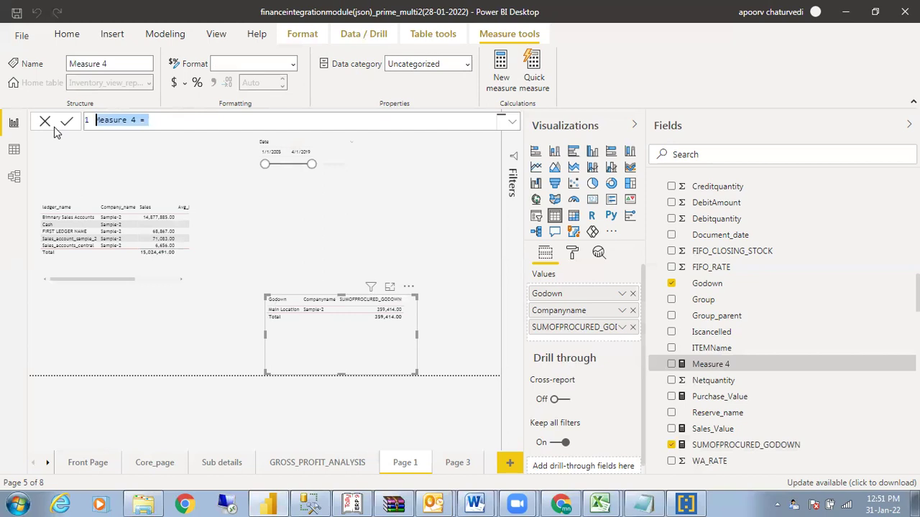
{"action": "key", "text": "ctrl+v"}
{"action": "left_click", "coordinate": [188, 120]}
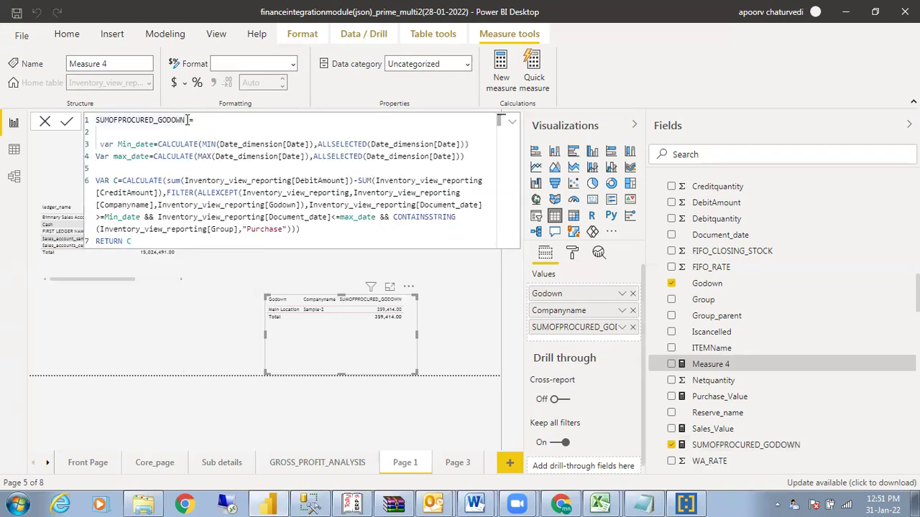
{"action": "type", "text": "_CANCELLED"}
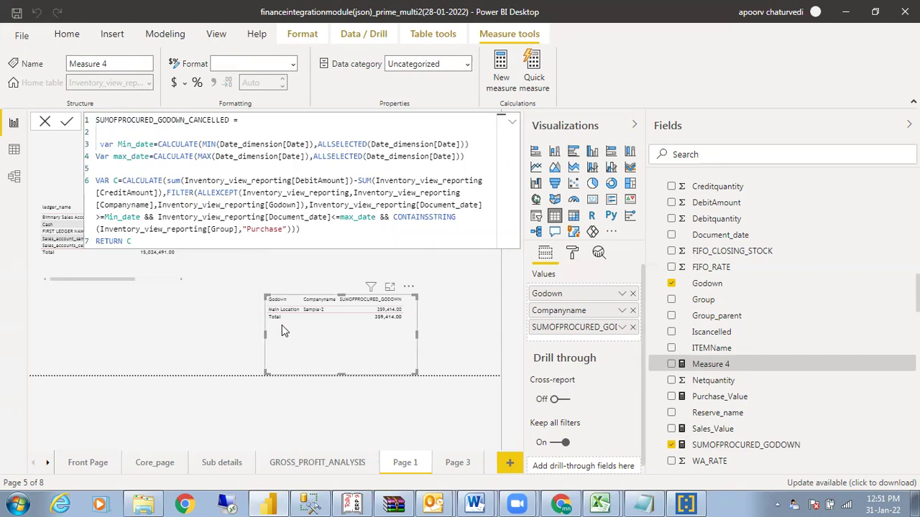
{"action": "left_click", "coordinate": [310, 235]}
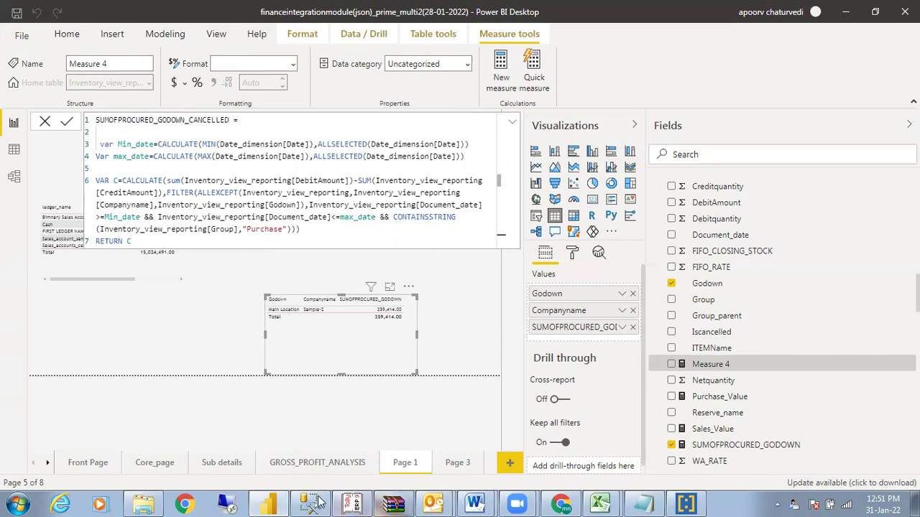
Switch to the CMC Dashboard workbook, then open the VoucherLedgerDetails JSON file from the samplecompany folder on Local Disk (C:)
{"action": "left_click", "coordinate": [608, 501]}
{"action": "left_click", "coordinate": [546, 468]}
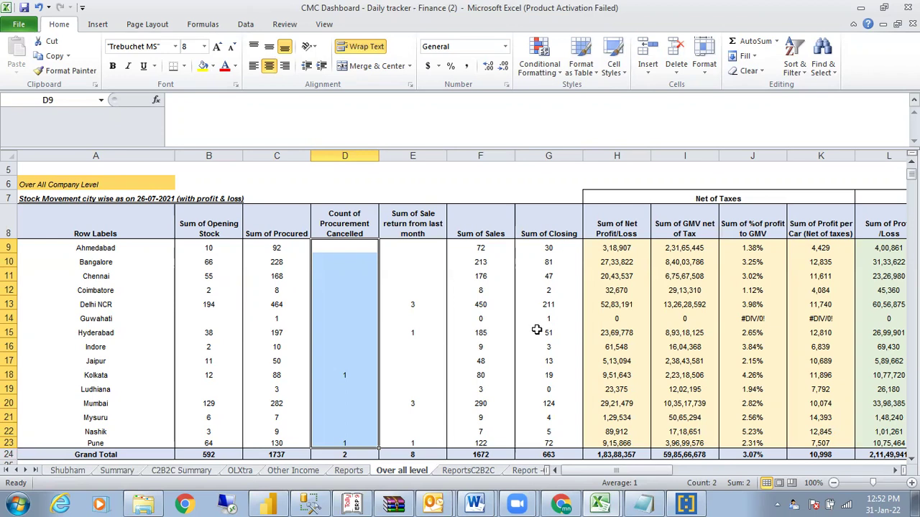
{"action": "left_click", "coordinate": [143, 505]}
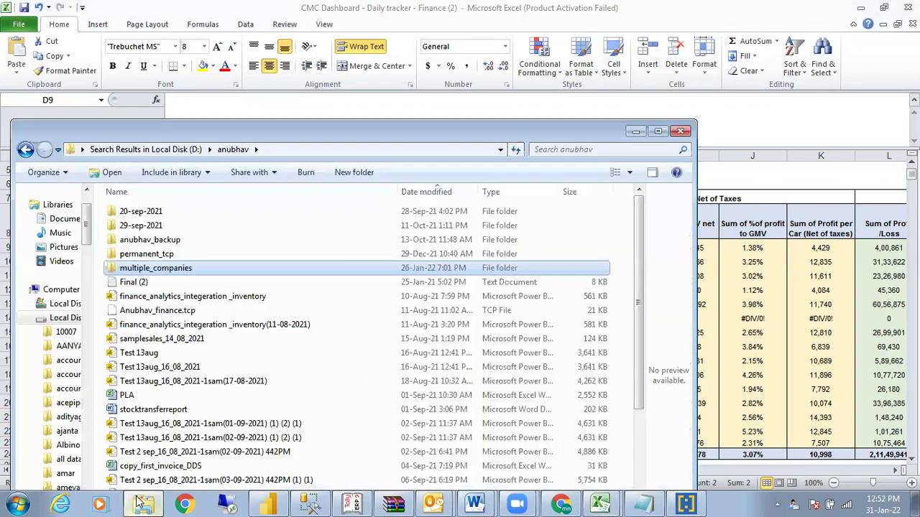
{"action": "left_click_drag", "start_coordinate": [322, 130], "coordinate": [507, 120]}
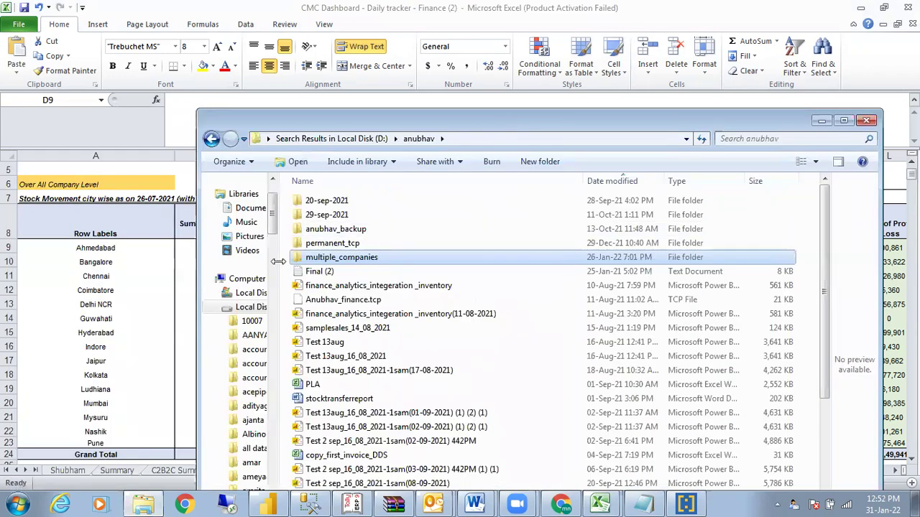
{"action": "left_click_drag", "start_coordinate": [278, 263], "coordinate": [490, 250]}
{"action": "left_click", "coordinate": [349, 293]}
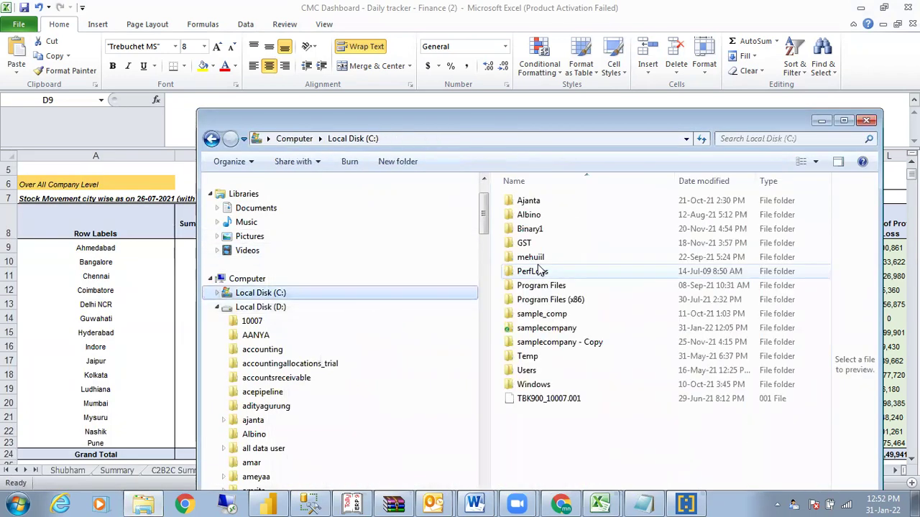
{"action": "double_click", "coordinate": [558, 327]}
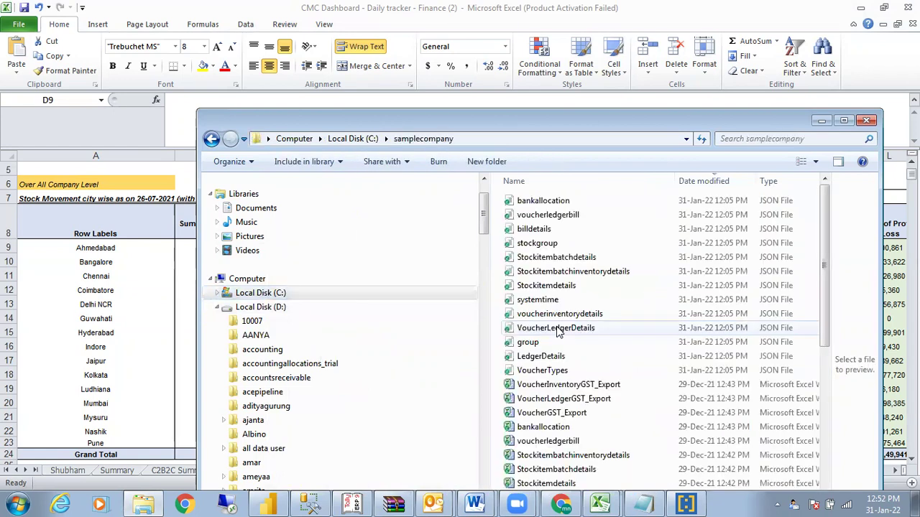
{"action": "left_click", "coordinate": [590, 330]}
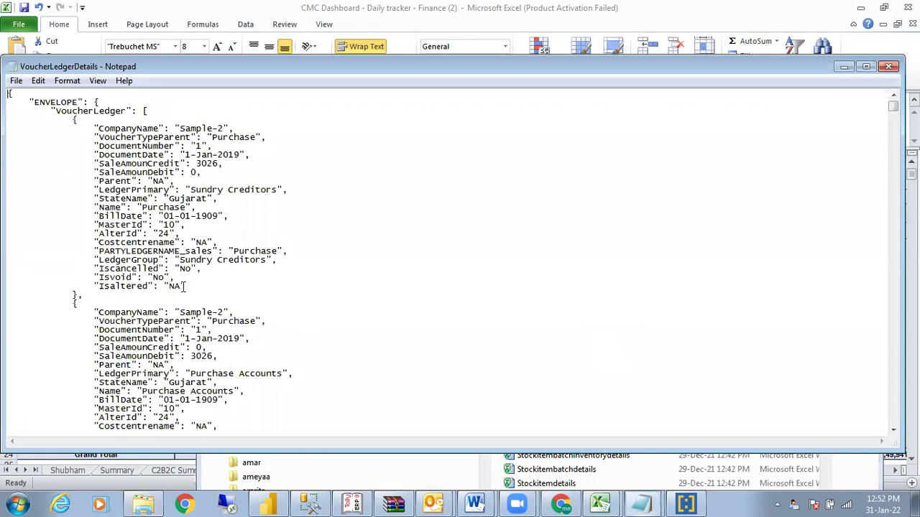
Examine the Iscancelled field across the voucher records in VoucherLedgerDetails and close the file
{"action": "left_click_drag", "start_coordinate": [193, 268], "coordinate": [8, 260]}
{"action": "left_click", "coordinate": [342, 311]}
{"action": "left_click", "coordinate": [866, 67]}
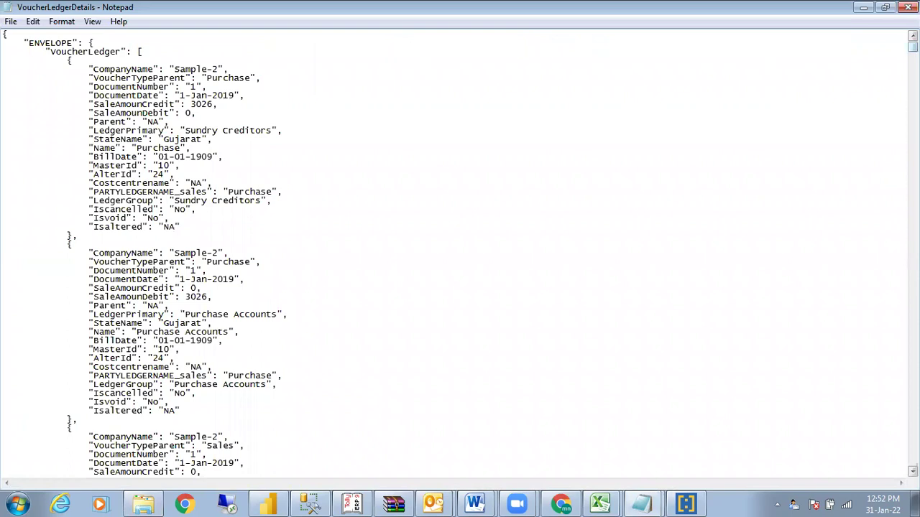
{"action": "scroll", "coordinate": [460, 252], "scroll_direction": "down", "scroll_amount": 15}
{"action": "scroll", "coordinate": [460, 251], "scroll_direction": "down", "scroll_amount": 9}
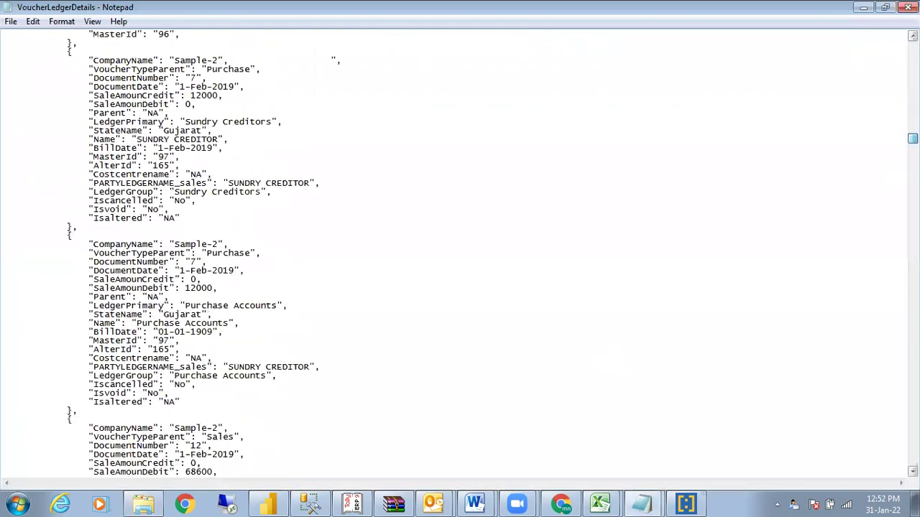
{"action": "scroll", "coordinate": [460, 252], "scroll_direction": "down", "scroll_amount": 4}
{"action": "scroll", "coordinate": [460, 252], "scroll_direction": "down", "scroll_amount": 10}
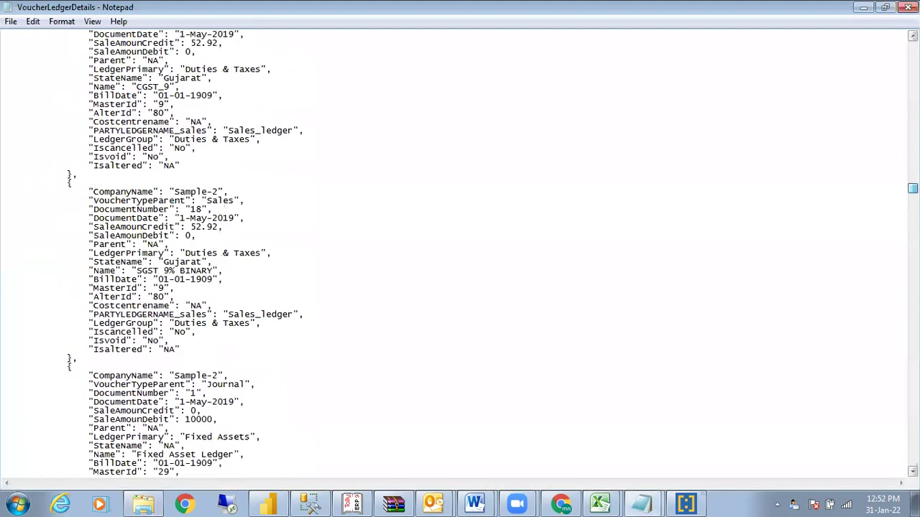
{"action": "scroll", "coordinate": [460, 251], "scroll_direction": "up", "scroll_amount": 10}
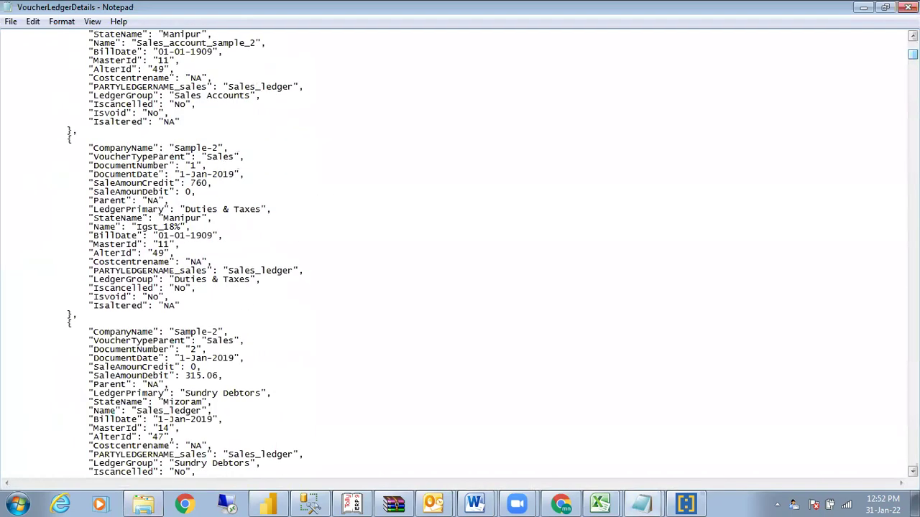
{"action": "left_click", "coordinate": [909, 7]}
Return to Power BI and add the filter condition && CONTAINSSTRING(Inventory_view_reporting[Iscancelled],"Yes") to the SUMOFPROCURED_GODOWN_CANCELLED measure, then commit it
{"action": "left_click", "coordinate": [268, 505]}
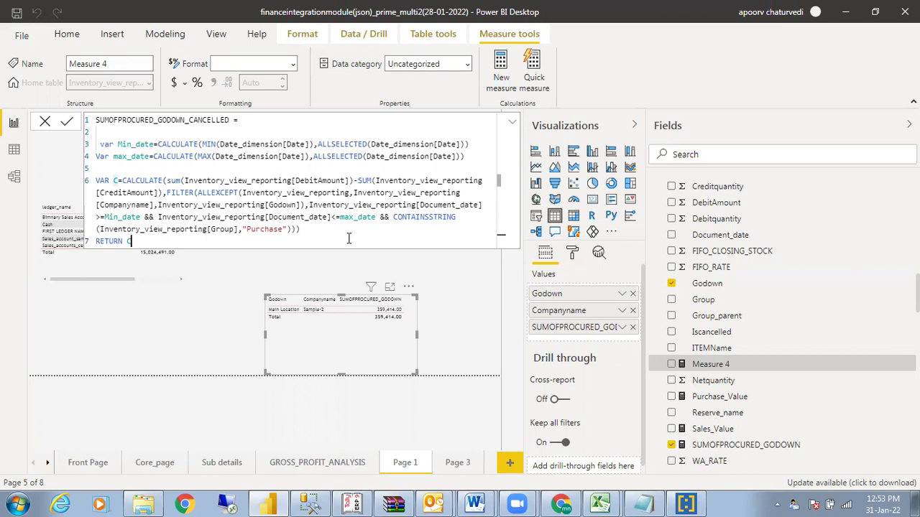
{"action": "left_click", "coordinate": [293, 229]}
{"action": "type", "text": "&&"}
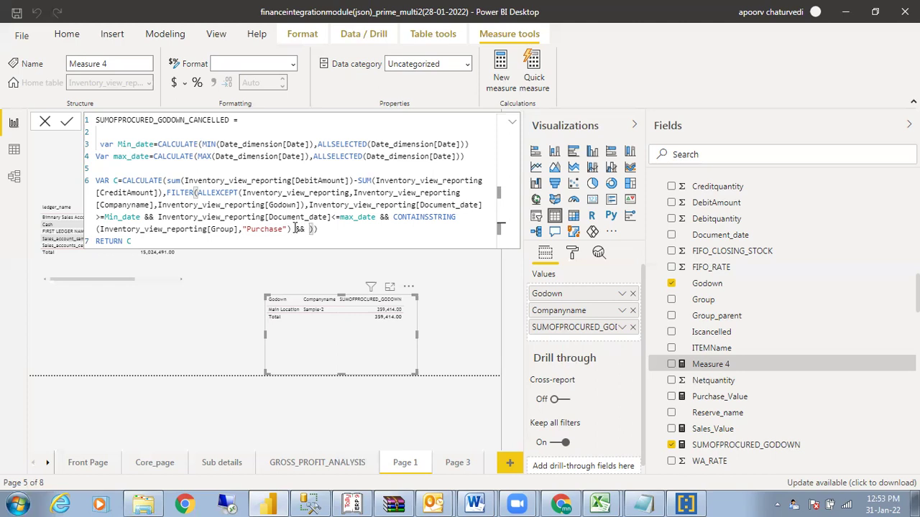
{"action": "type", "text": "CONTAINS"}
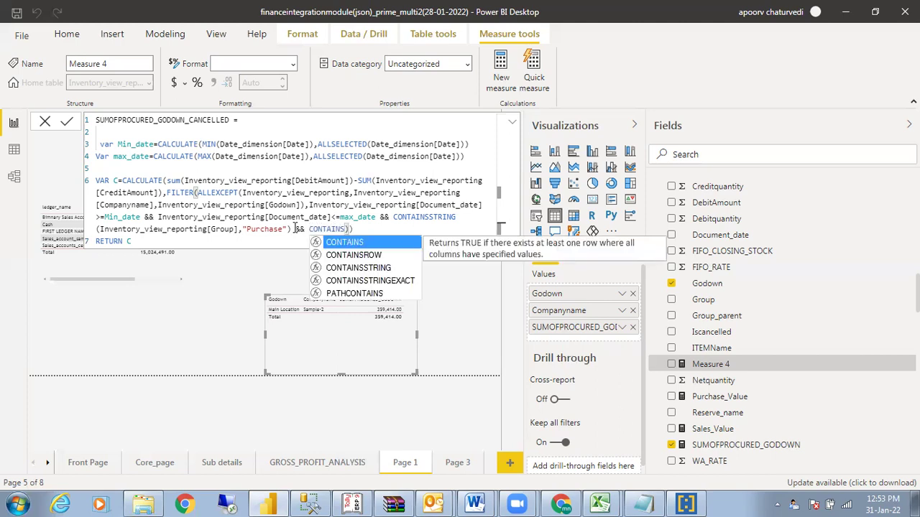
{"action": "left_click", "coordinate": [366, 268]}
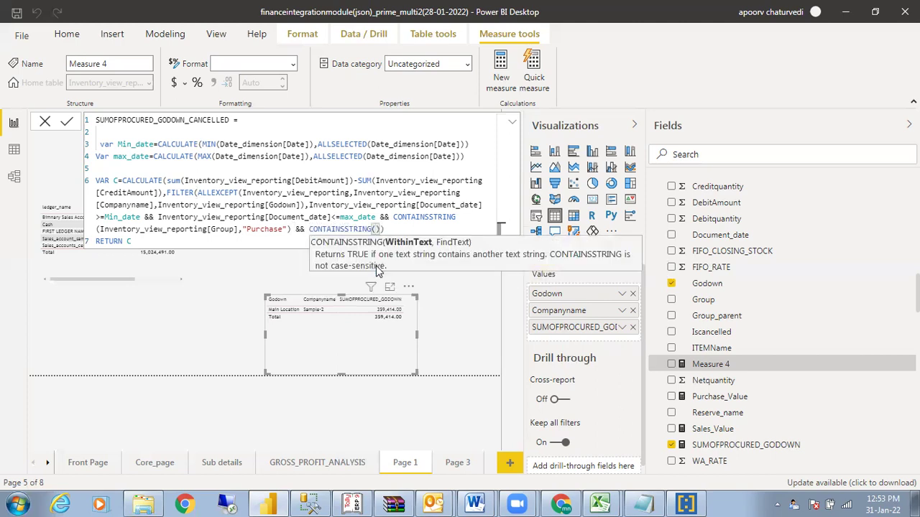
{"action": "type", "text": "Is"}
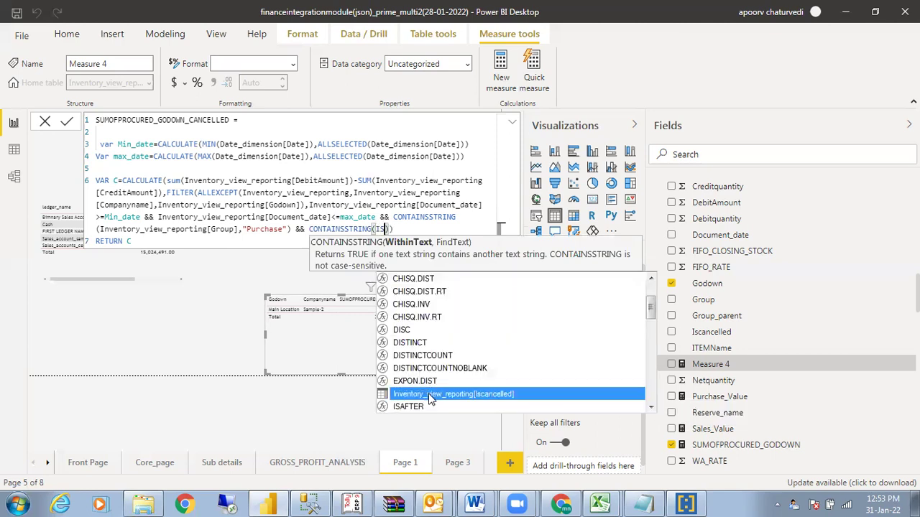
{"action": "left_click", "coordinate": [428, 394]}
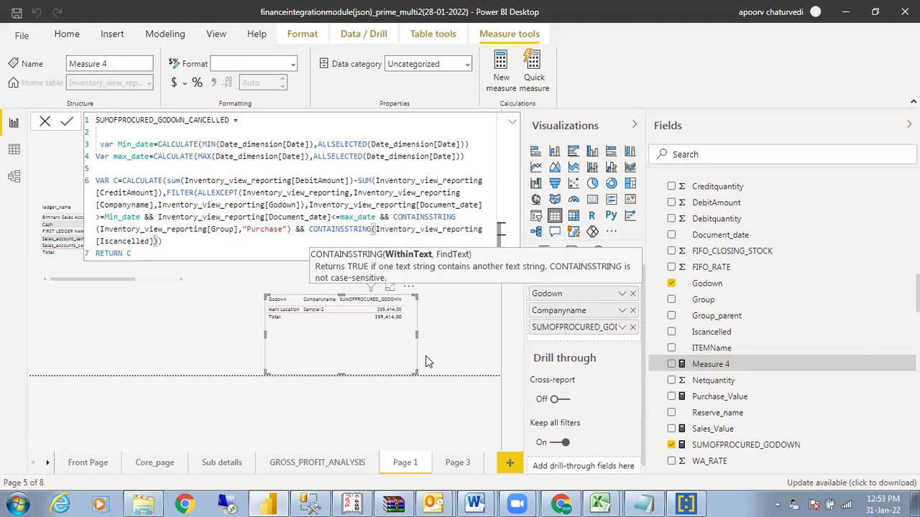
{"action": "type", "text": ",\""}
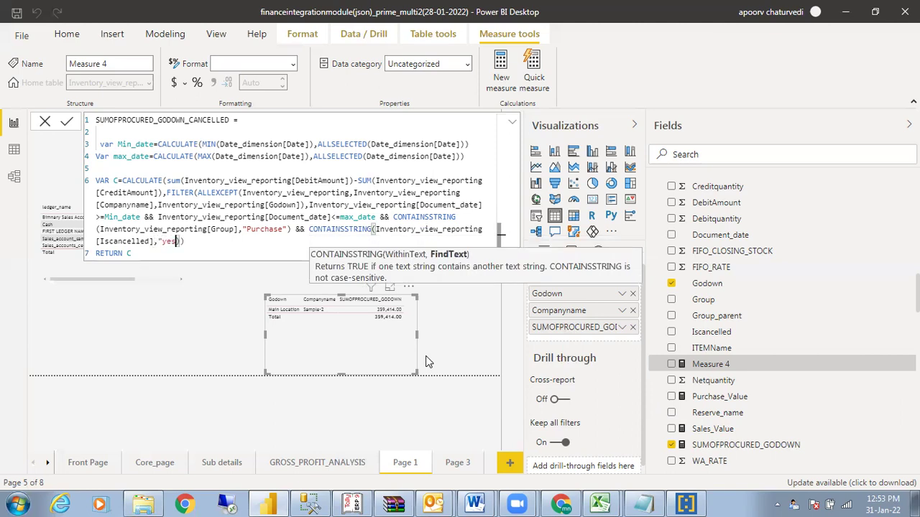
{"action": "type", "text": "Yes\")"}
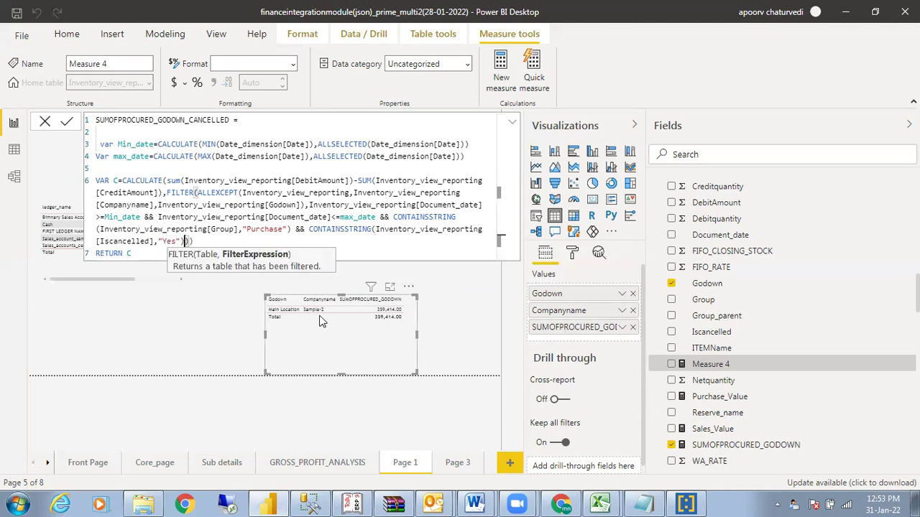
{"action": "type", "text": ")"}
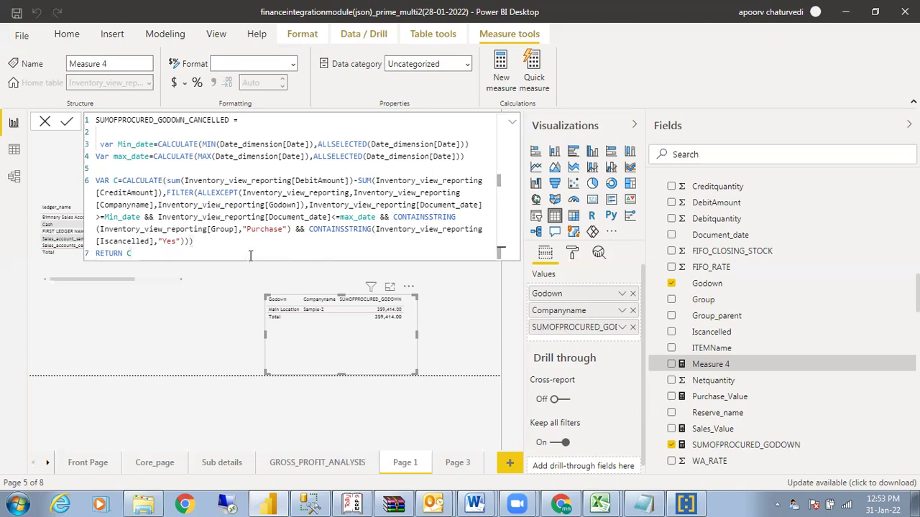
{"action": "key", "text": "Return"}
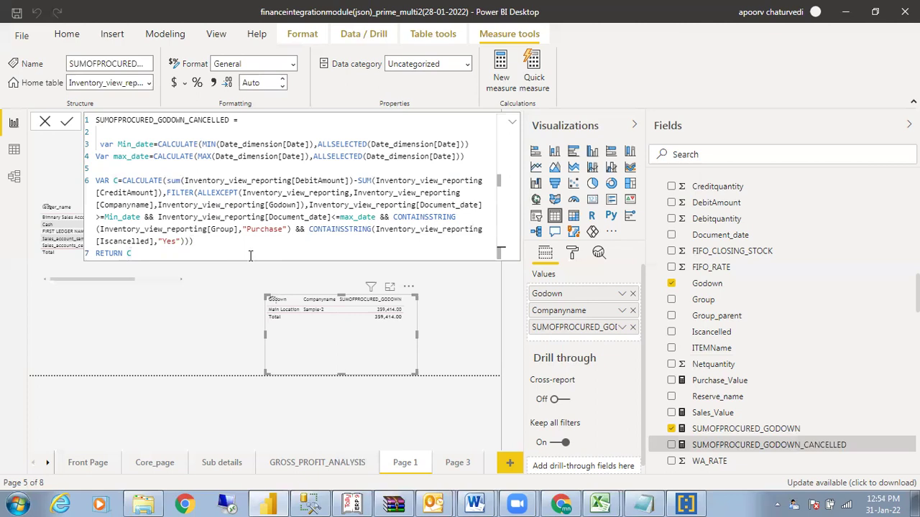
Add the SUMOFPROCURED_GODOWN_CANCELLED measure to the Godown table visual and widen the visual on both sides to fit all its columns
{"action": "left_click", "coordinate": [673, 446]}
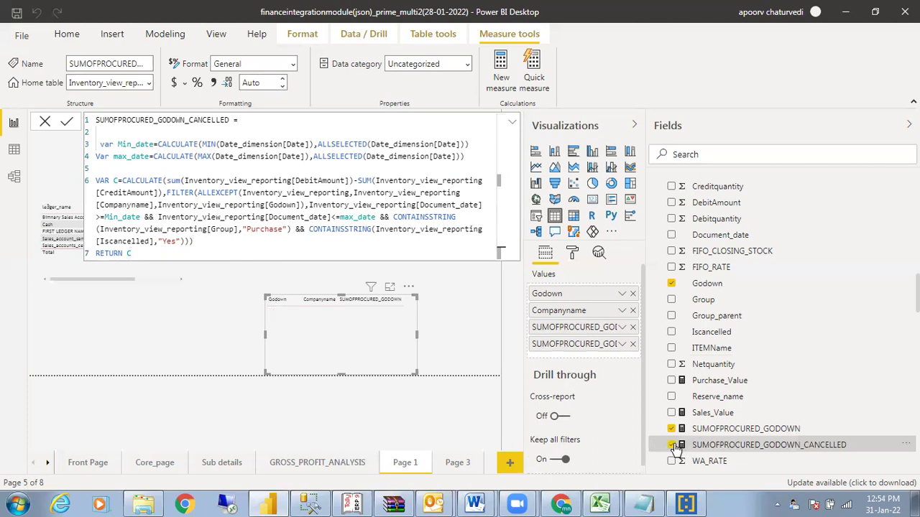
{"action": "left_click_drag", "start_coordinate": [416, 335], "coordinate": [474, 338]}
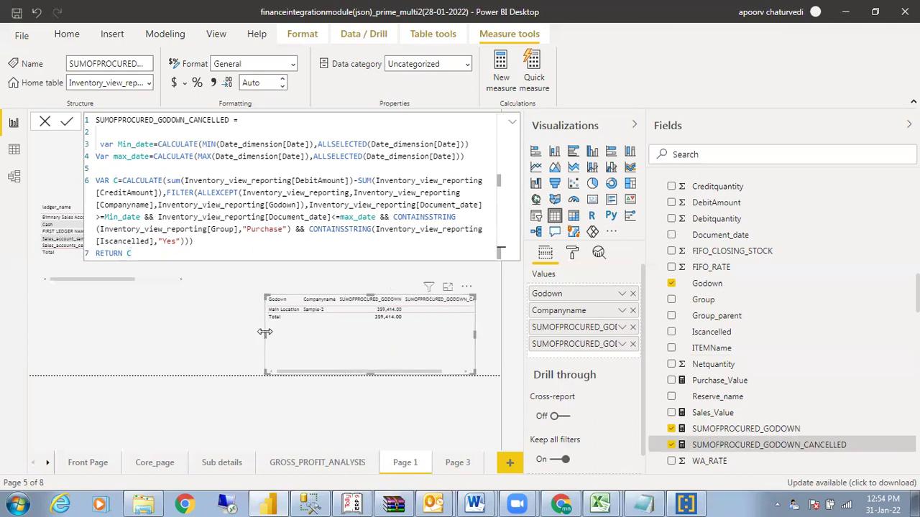
{"action": "left_click_drag", "start_coordinate": [260, 336], "coordinate": [191, 335]}
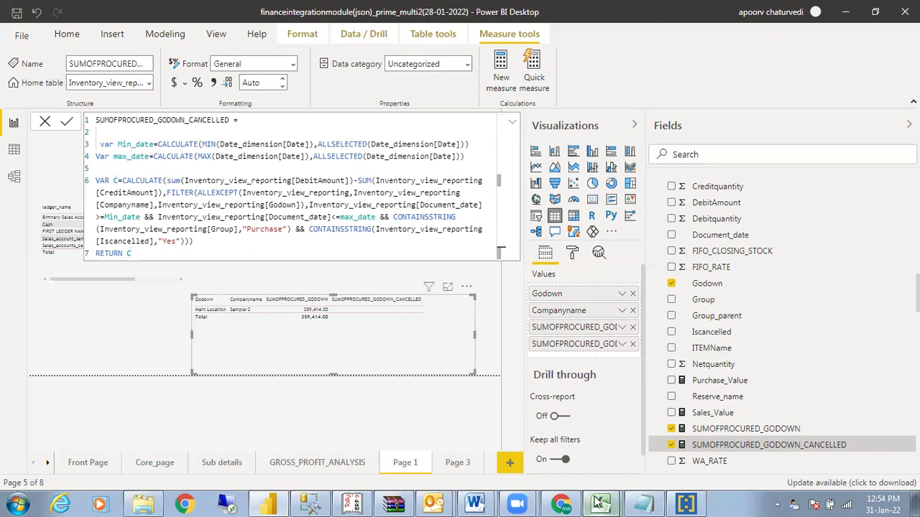
Review the Sum of Sale return from last month column in the CMC Dashboard workbook, then return to Power BI and collapse the measure formula
{"action": "mouse_move", "coordinate": [600, 504]}
{"action": "left_click", "coordinate": [690, 474]}
{"action": "left_click", "coordinate": [413, 228]}
{"action": "left_click_drag", "start_coordinate": [412, 228], "coordinate": [408, 443]}
{"action": "key", "text": "ctrl+b"}
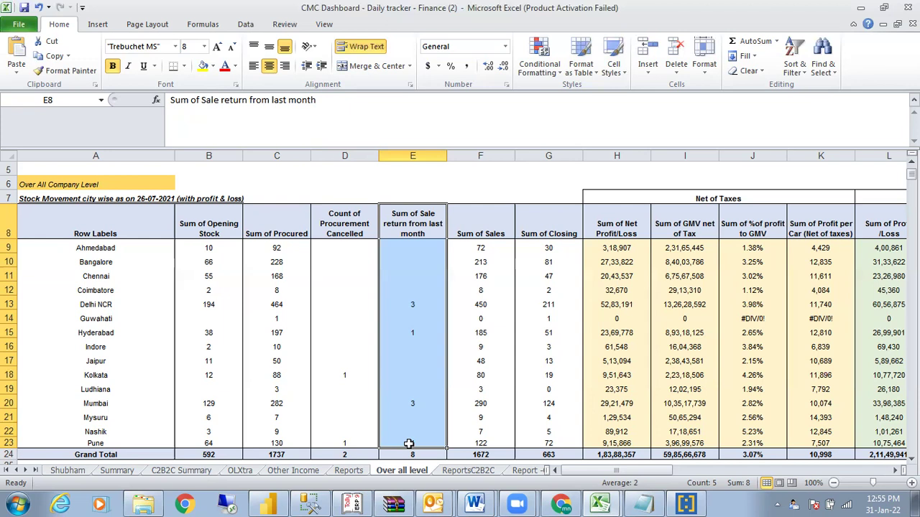
{"action": "left_click", "coordinate": [411, 288]}
{"action": "left_click_drag", "start_coordinate": [419, 229], "coordinate": [429, 386]}
{"action": "left_click", "coordinate": [268, 503]}
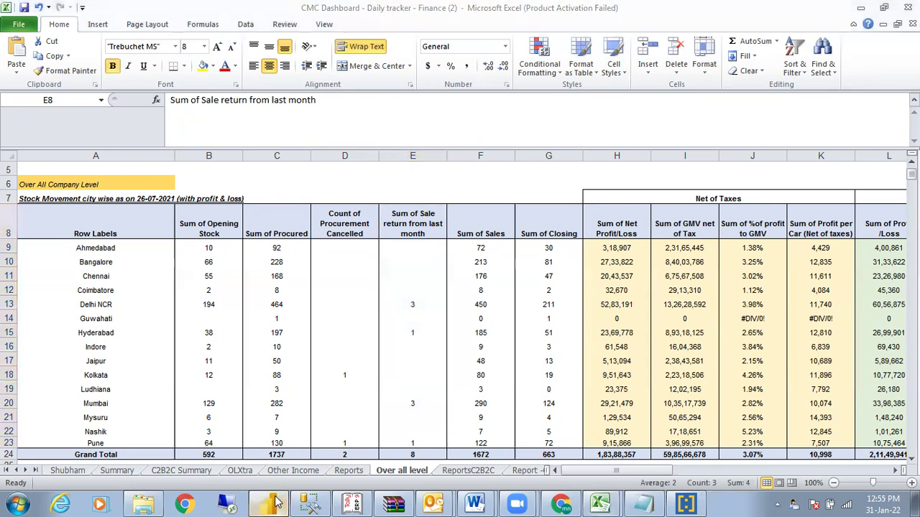
{"action": "left_click", "coordinate": [511, 122]}
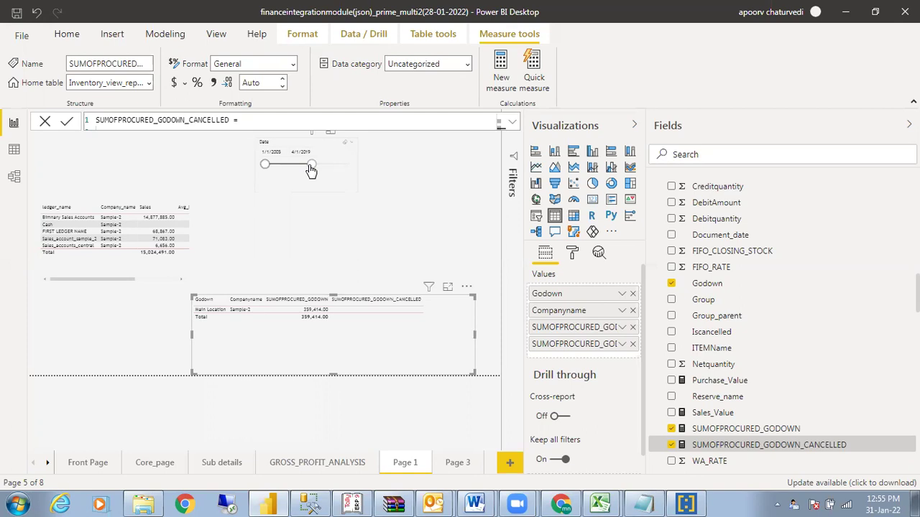
Switch to the CMC Dashboard workbook and review the city-wise Sum of Sales column
{"action": "mouse_move", "coordinate": [600, 503]}
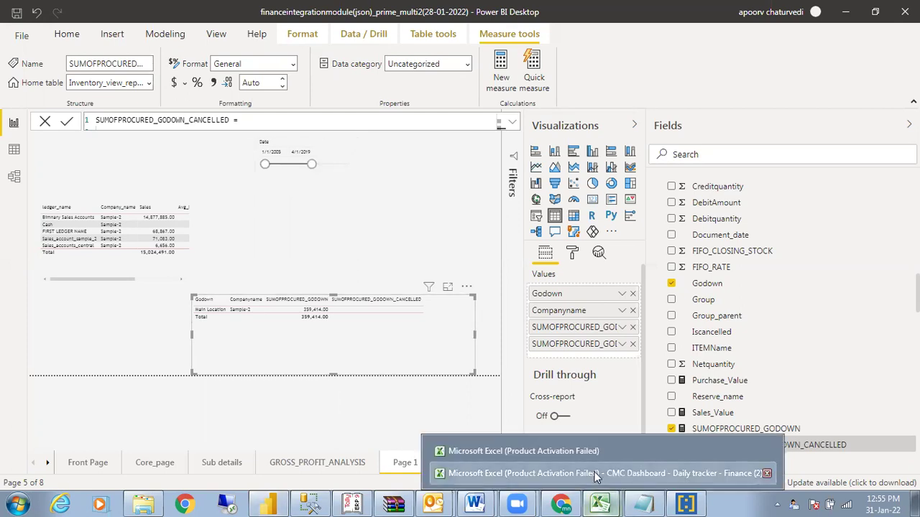
{"action": "left_click", "coordinate": [595, 474]}
{"action": "left_click_drag", "start_coordinate": [478, 230], "coordinate": [480, 441]}
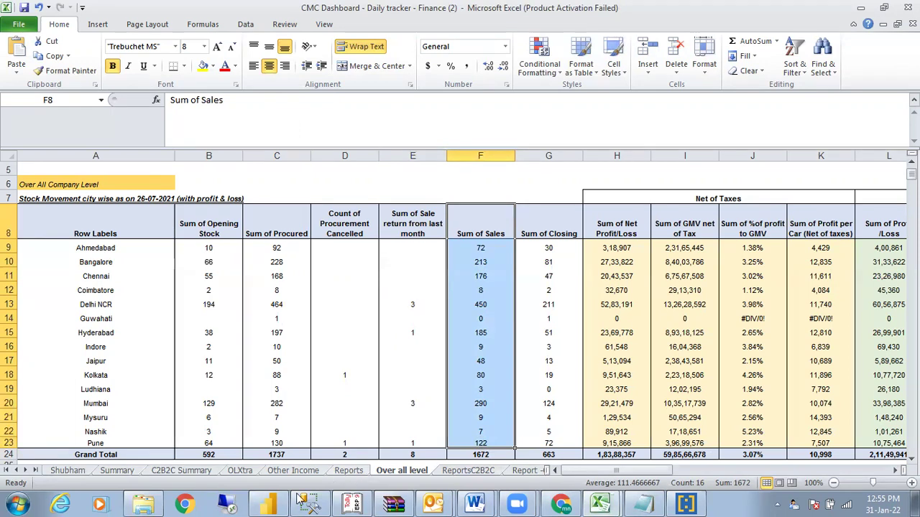
Return to Power BI and examine the formula of the Sales_Value measure
{"action": "left_click", "coordinate": [269, 503]}
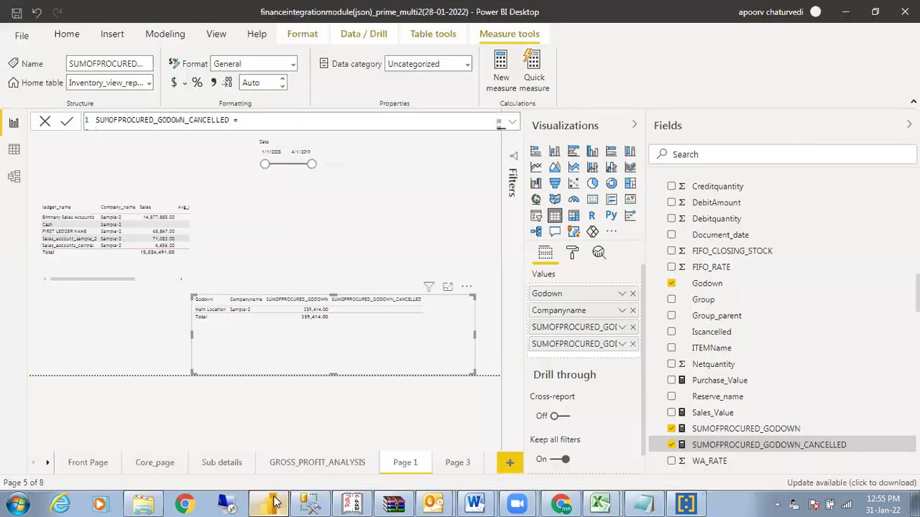
{"action": "left_click", "coordinate": [717, 415]}
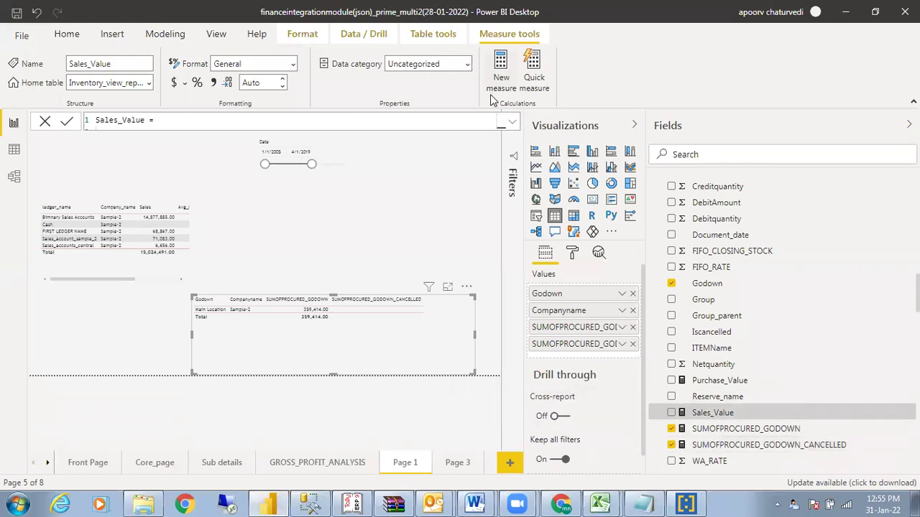
{"action": "left_click", "coordinate": [512, 124]}
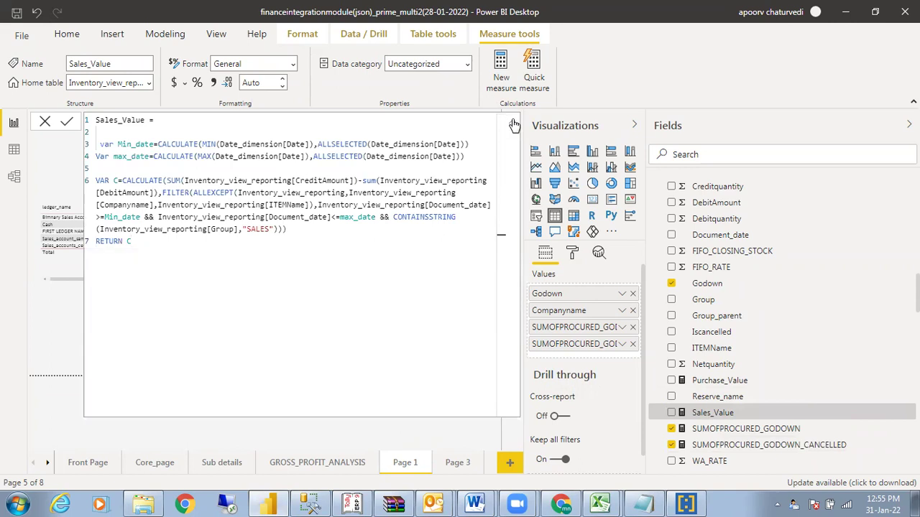
{"action": "left_click", "coordinate": [512, 125]}
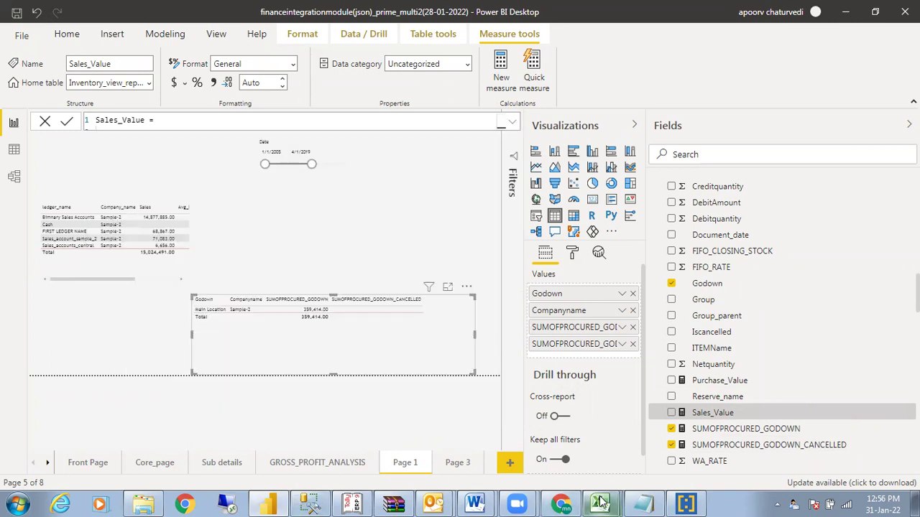
Recheck the stock movement columns in the CMC Dashboard workbook, then look through the Inventory_view_reporting fields in Power BI
{"action": "mouse_move", "coordinate": [601, 503]}
{"action": "left_click", "coordinate": [709, 476]}
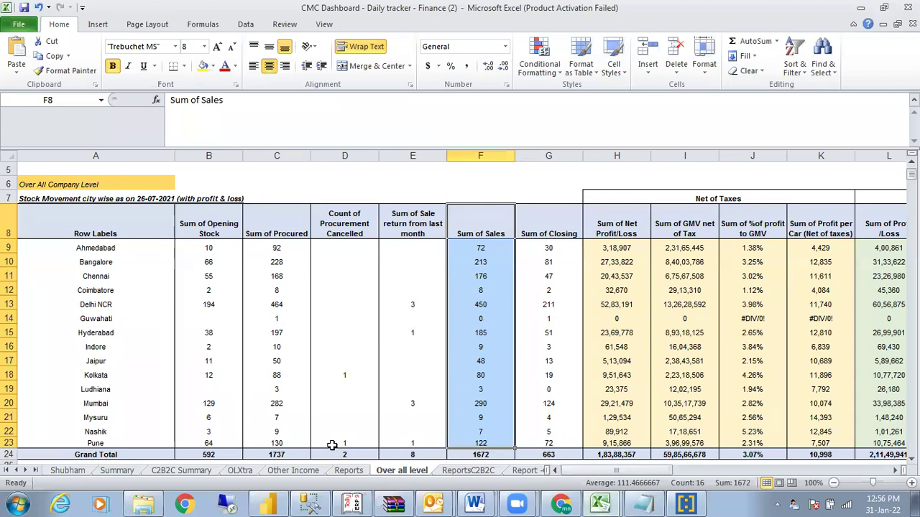
{"action": "left_click", "coordinate": [285, 501]}
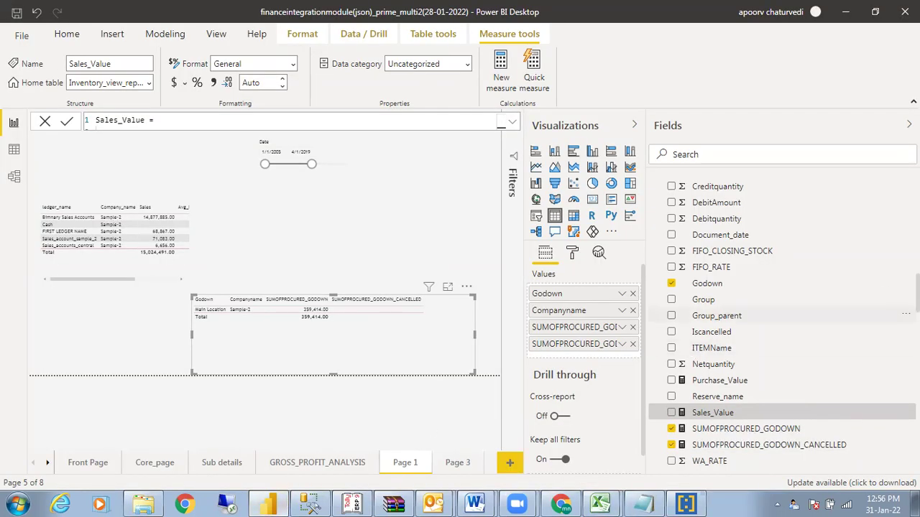
{"action": "left_click", "coordinate": [713, 412]}
{"action": "scroll", "coordinate": [713, 412], "scroll_direction": "down", "scroll_amount": 2}
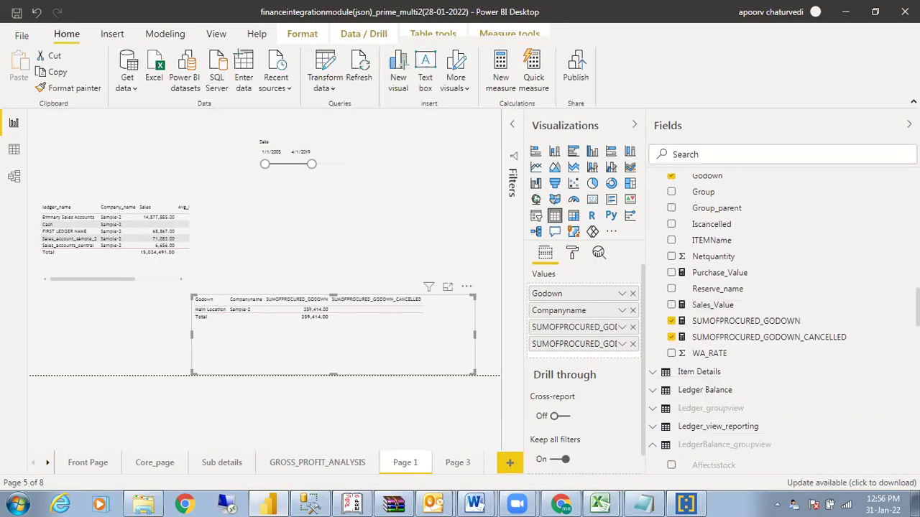
{"action": "scroll", "coordinate": [718, 324], "scroll_direction": "up", "scroll_amount": 3}
{"action": "scroll", "coordinate": [719, 323], "scroll_direction": "up", "scroll_amount": 2}
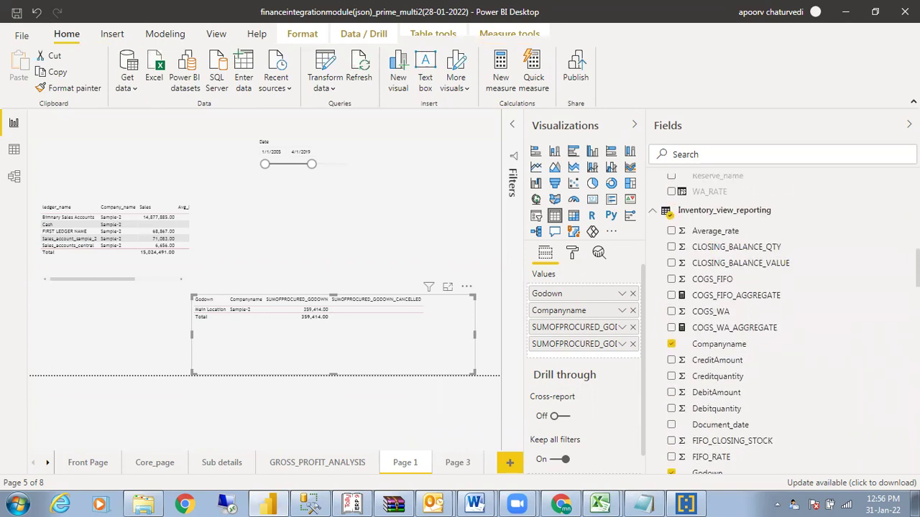
{"action": "scroll", "coordinate": [719, 324], "scroll_direction": "down", "scroll_amount": 3}
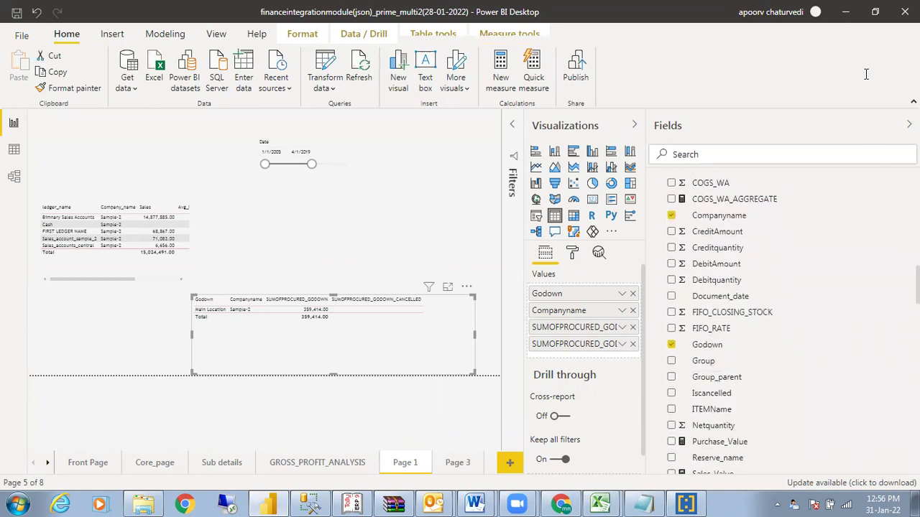
{"action": "left_click", "coordinate": [875, 12]}
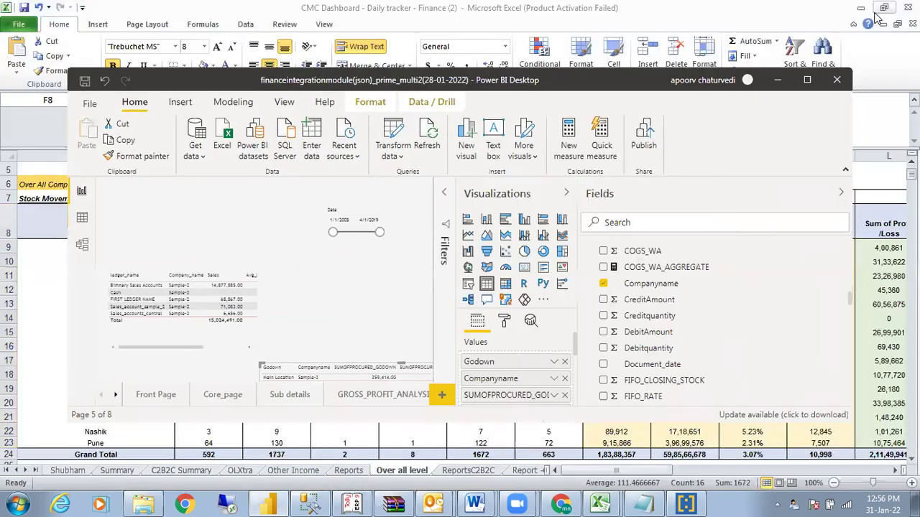
{"action": "left_click", "coordinate": [808, 80]}
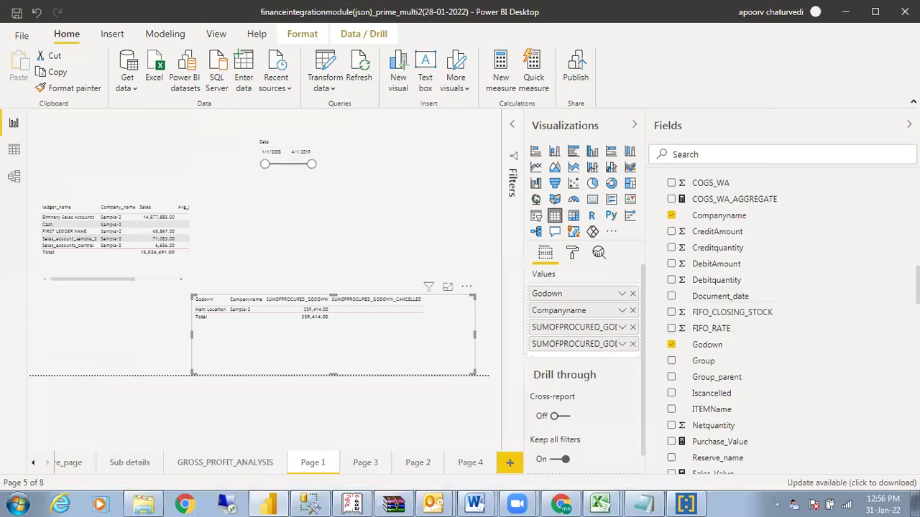
In the SUMOFPROCURED_GODOWN formula, replace the summed debit amount with INVENTORY_MOVEMENT_SUMMARIZE_DAILY[Debitquantity]
{"action": "scroll", "coordinate": [754, 323], "scroll_direction": "down", "scroll_amount": 2}
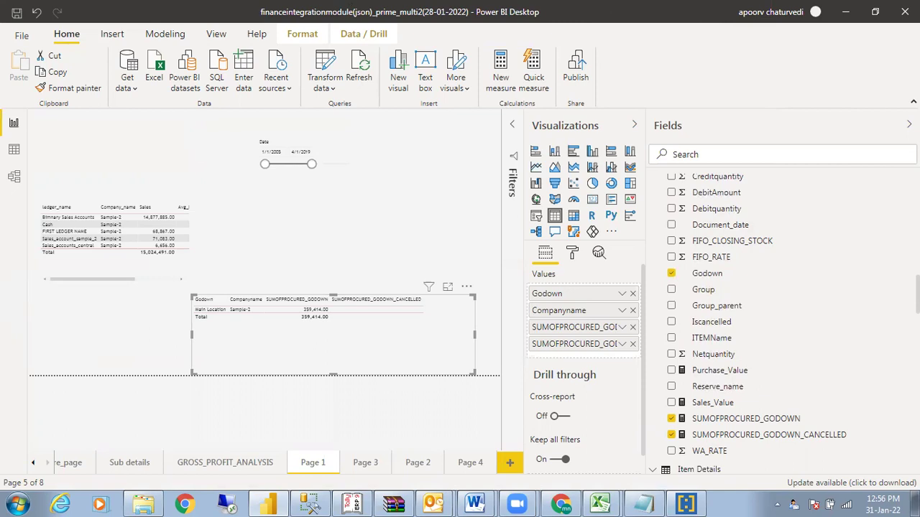
{"action": "left_click", "coordinate": [710, 374]}
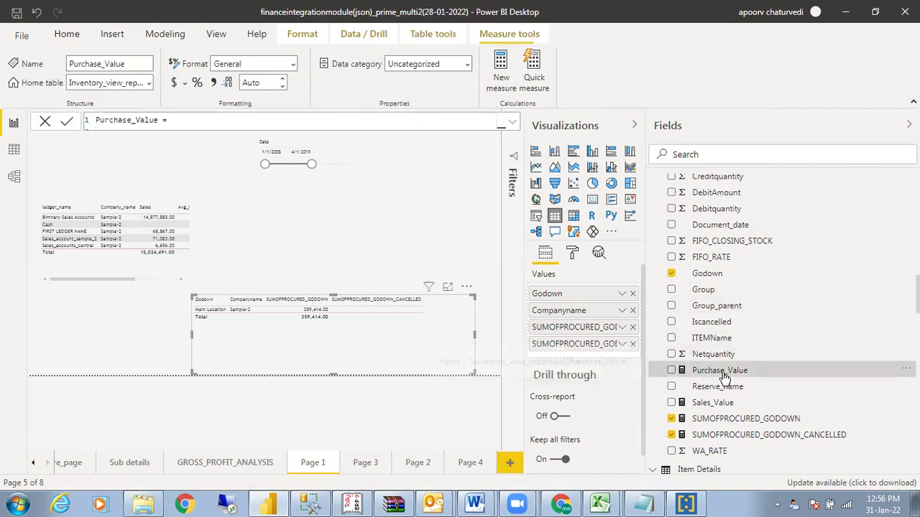
{"action": "left_click", "coordinate": [756, 423]}
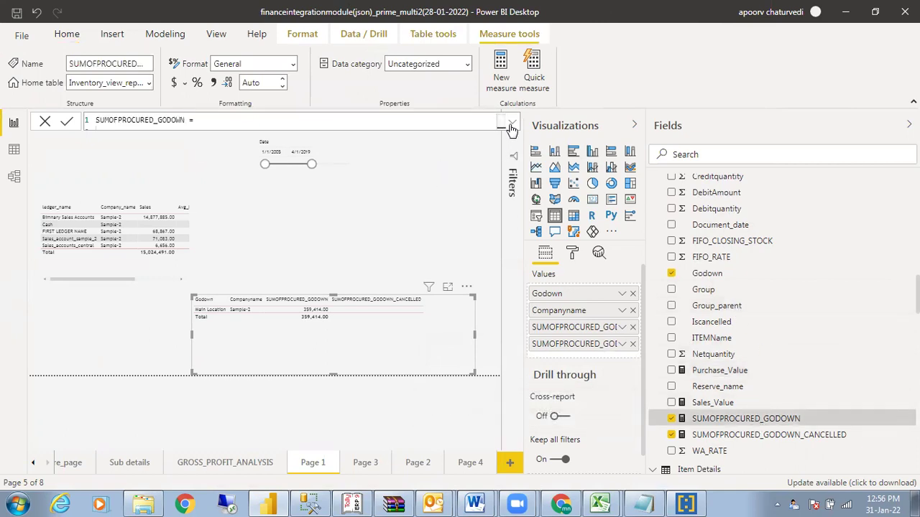
{"action": "left_click", "coordinate": [510, 124]}
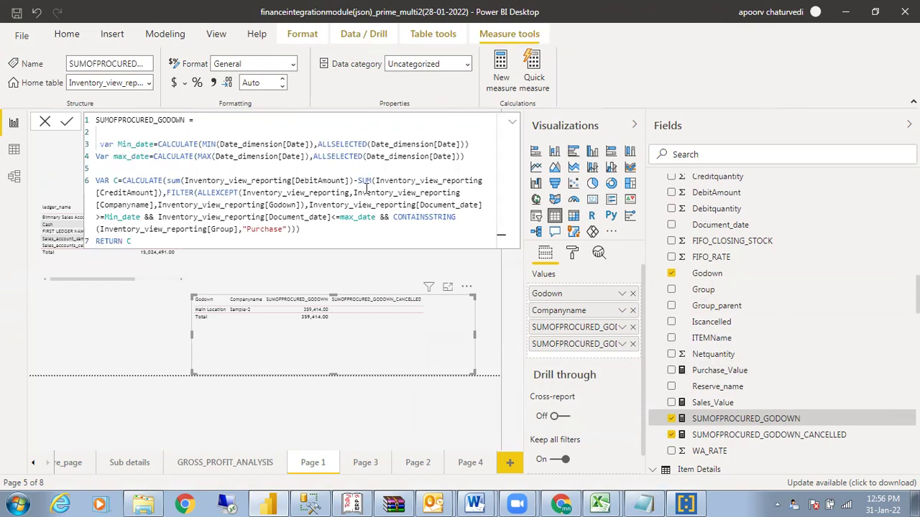
{"action": "left_click_drag", "start_coordinate": [350, 181], "coordinate": [184, 182]}
{"action": "type", "text": "de"}
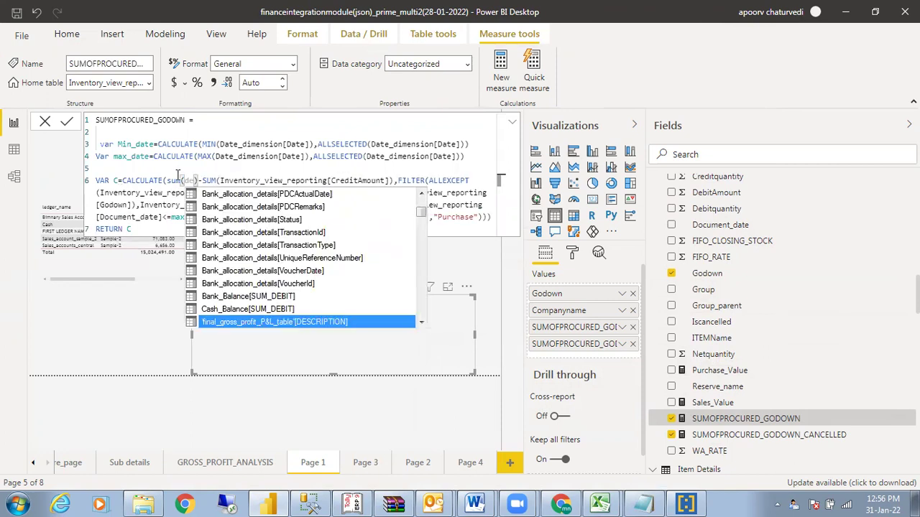
{"action": "type", "text": "bit"}
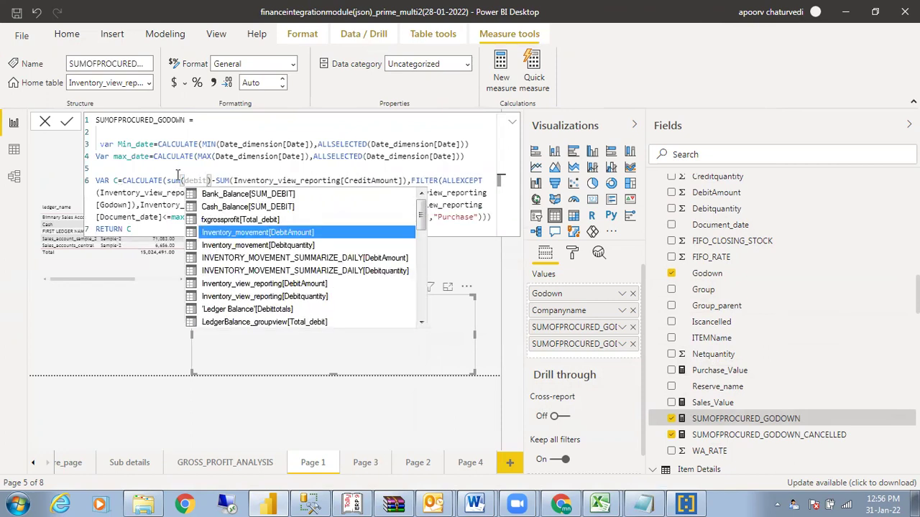
{"action": "left_click", "coordinate": [338, 272]}
{"action": "left_click", "coordinate": [338, 273]}
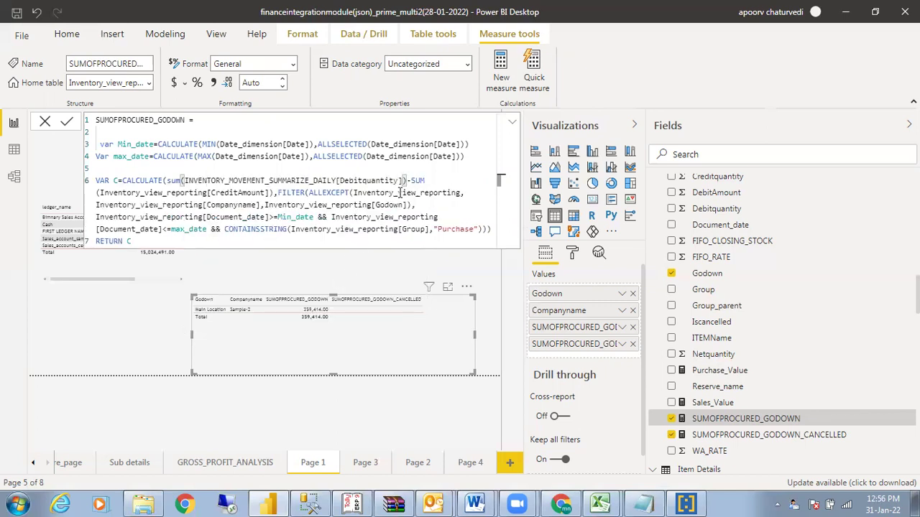
Replace the subtracted credit amount in SUMOFPROCURED_GODOWN with Inventory_view_reporting[Creditquantity] and commit the formula
{"action": "left_click_drag", "start_coordinate": [271, 192], "coordinate": [101, 193]}
{"action": "key", "text": "BackSpace"}
{"action": "type", "text": "cred),FILTER"}
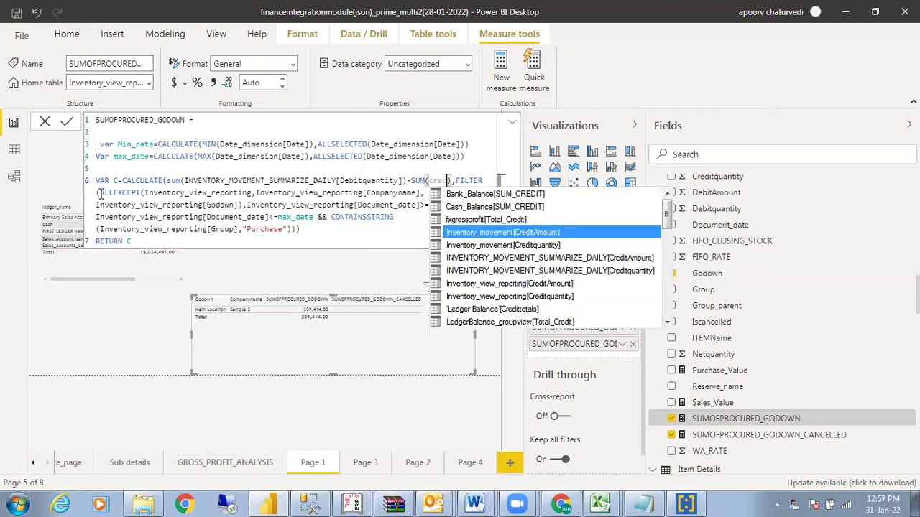
{"action": "left_click", "coordinate": [478, 297]}
{"action": "left_click", "coordinate": [258, 243]}
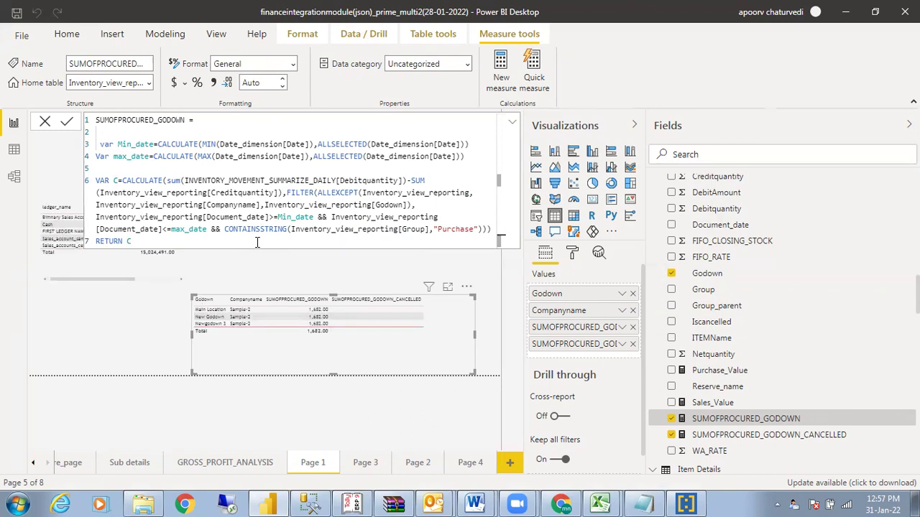
Check the recalculated godown table and reread the SUMOFPROCURED_GODOWN formula
{"action": "left_click", "coordinate": [362, 399]}
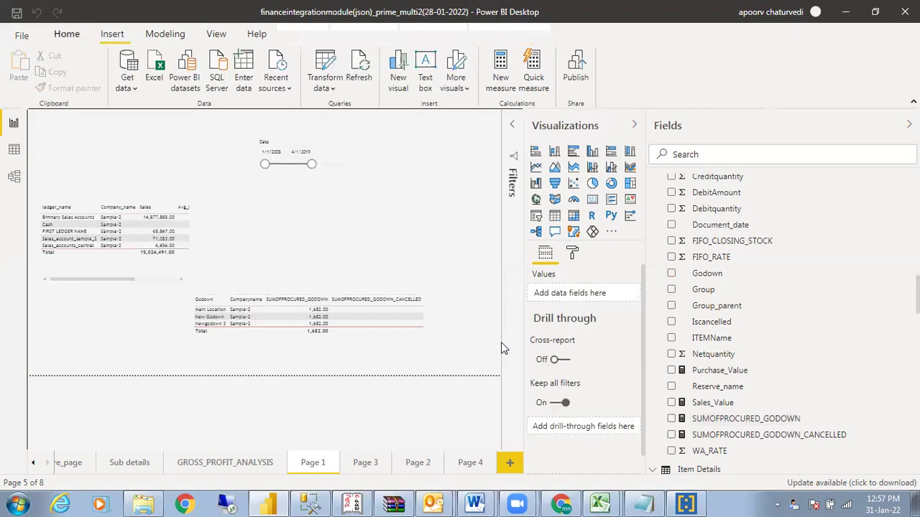
{"action": "left_click", "coordinate": [416, 350]}
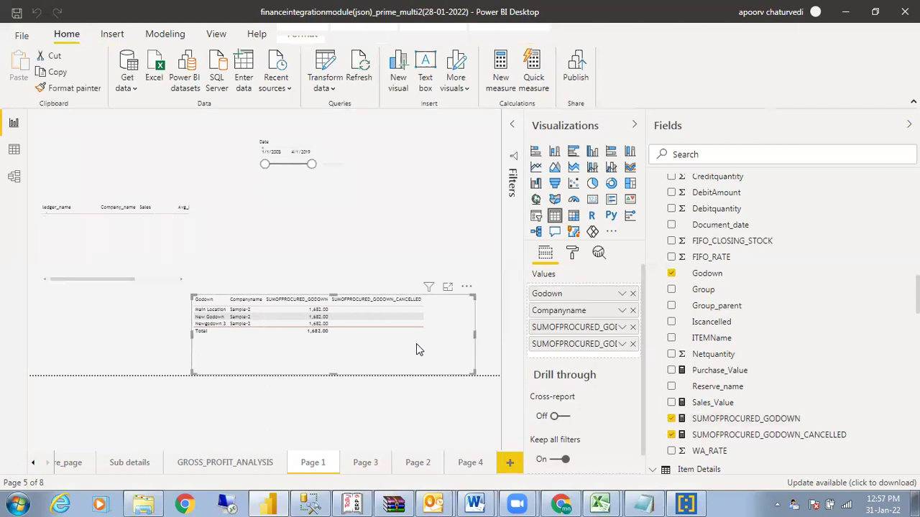
{"action": "left_click", "coordinate": [622, 329]}
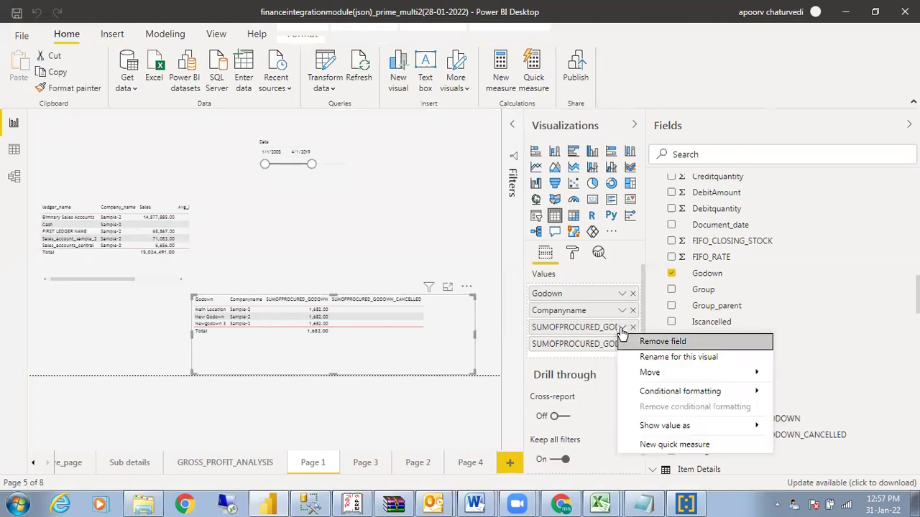
{"action": "left_click", "coordinate": [602, 346]}
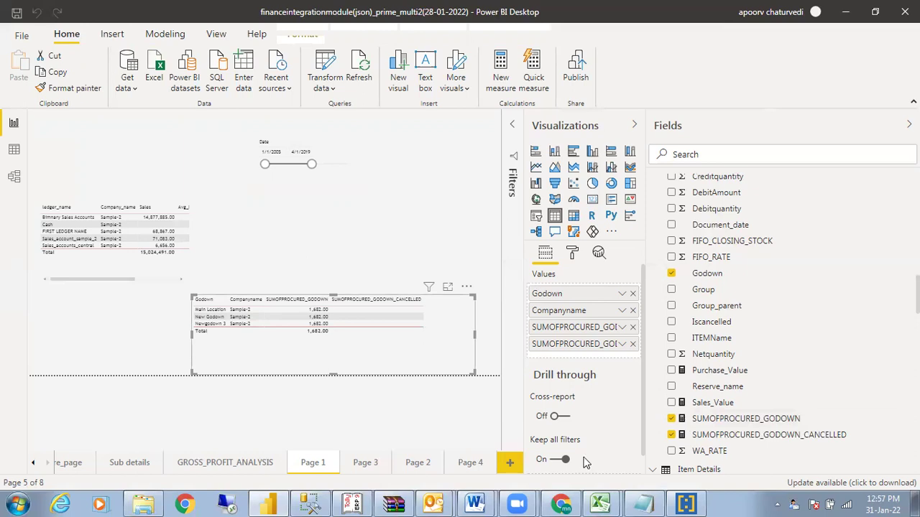
{"action": "left_click", "coordinate": [700, 379]}
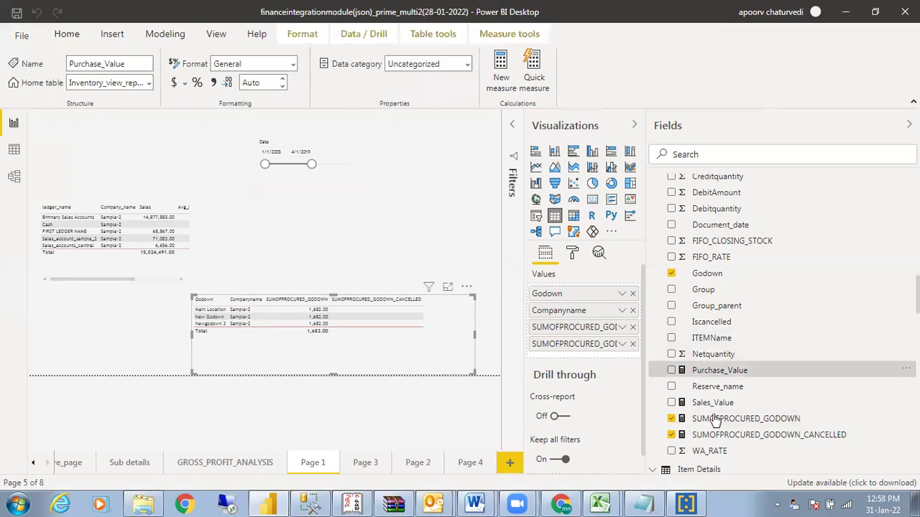
{"action": "left_click", "coordinate": [721, 422]}
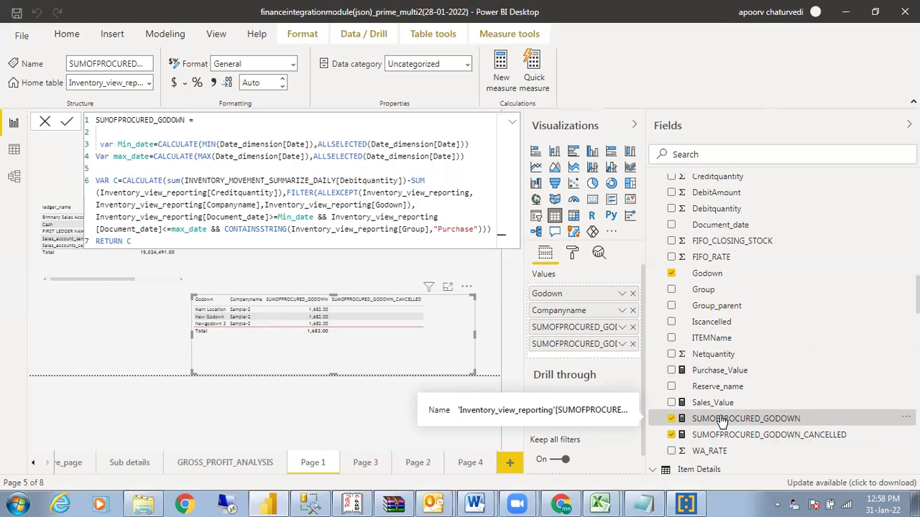
{"action": "left_click", "coordinate": [512, 123]}
Move the godown table beneath the ledger sales table and narrow it
{"action": "left_click_drag", "start_coordinate": [374, 343], "coordinate": [259, 339]}
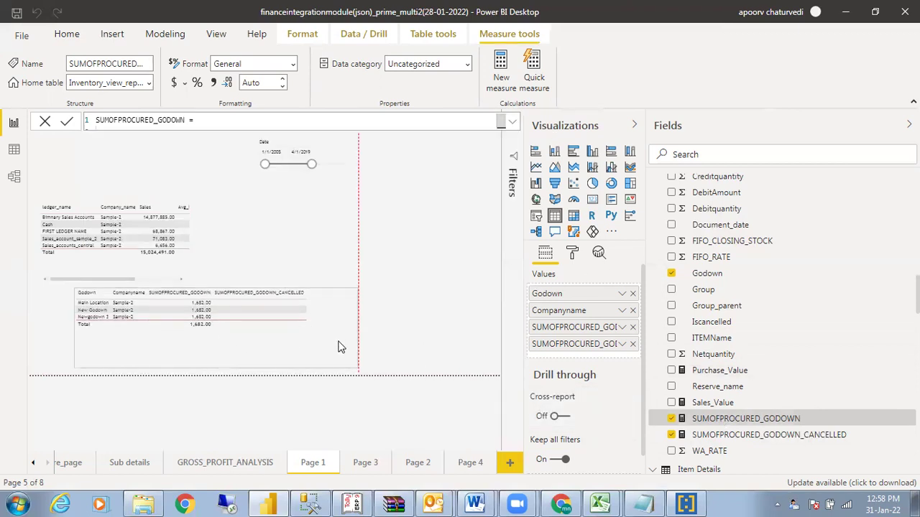
{"action": "left_click_drag", "start_coordinate": [357, 326], "coordinate": [290, 324]}
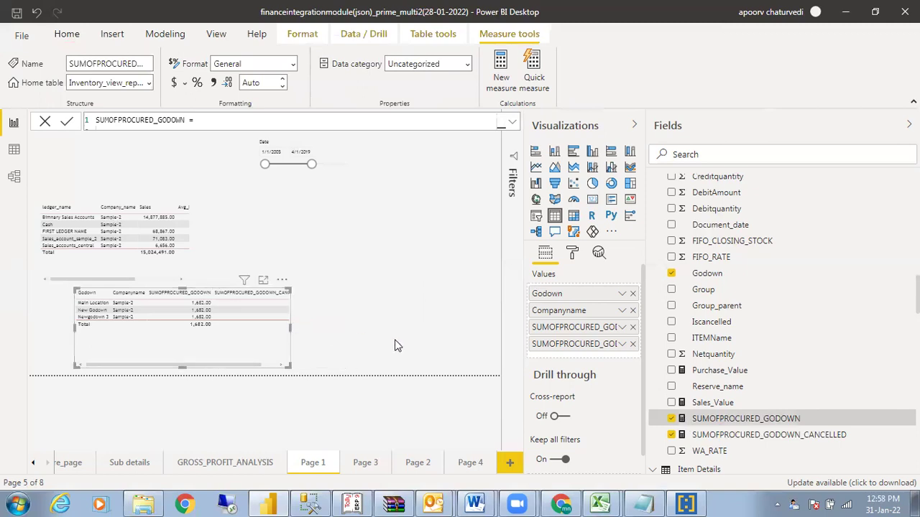
{"action": "left_click", "coordinate": [477, 314]}
Add a second table visual beside the ledger sales table, showing Companyname and Godown from Inventory_view_reporting
{"action": "scroll", "coordinate": [783, 288], "scroll_direction": "down", "scroll_amount": 5}
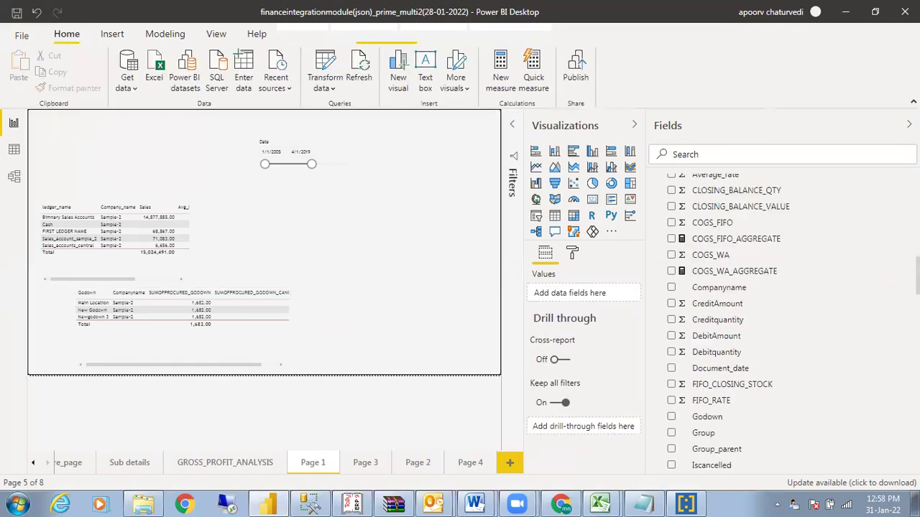
{"action": "left_click", "coordinate": [554, 215]}
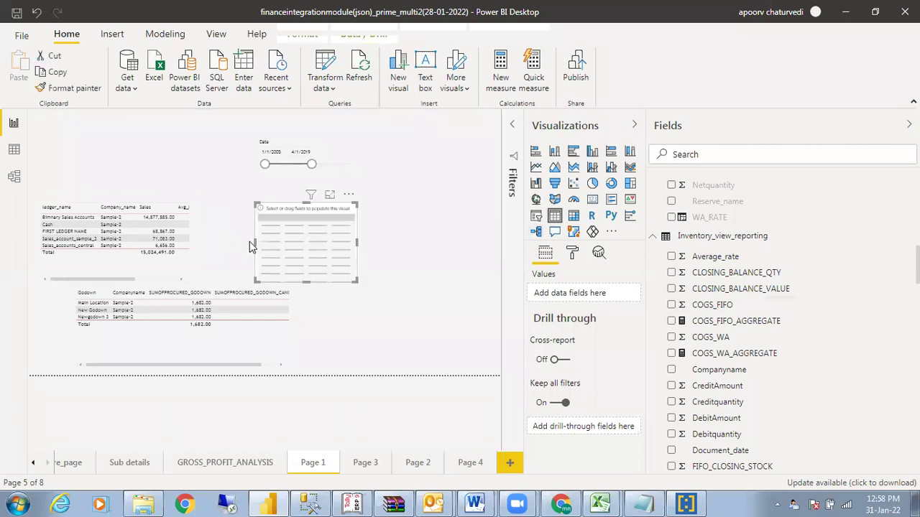
{"action": "left_click_drag", "start_coordinate": [325, 251], "coordinate": [388, 256]}
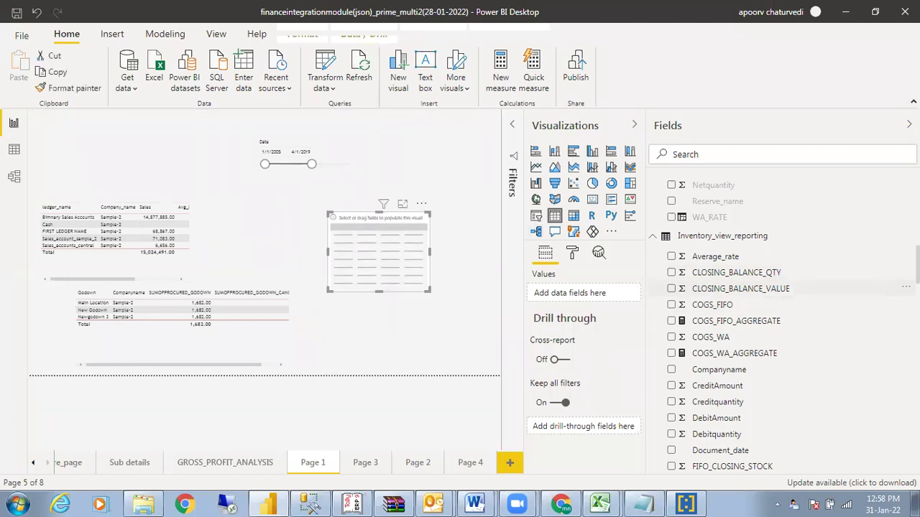
{"action": "scroll", "coordinate": [783, 324], "scroll_direction": "down", "scroll_amount": 5}
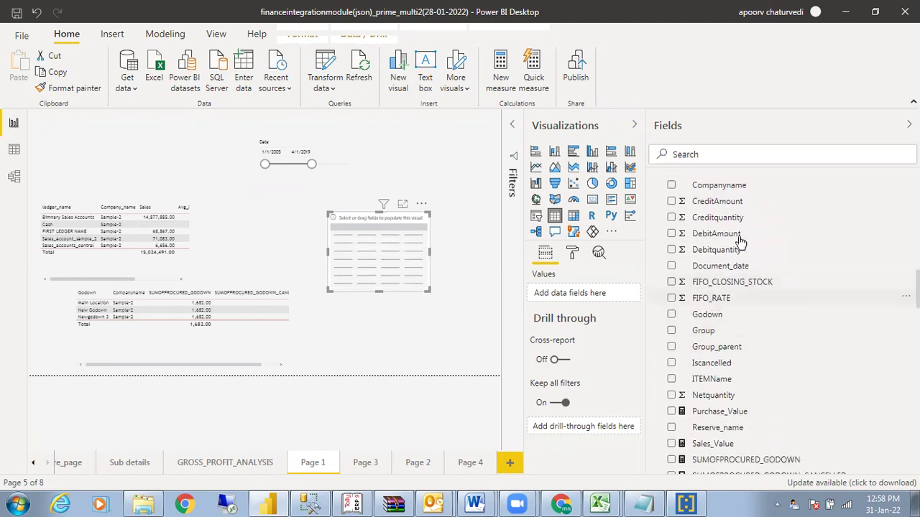
{"action": "left_click", "coordinate": [672, 186]}
{"action": "left_click", "coordinate": [671, 186]}
{"action": "left_click", "coordinate": [672, 186]}
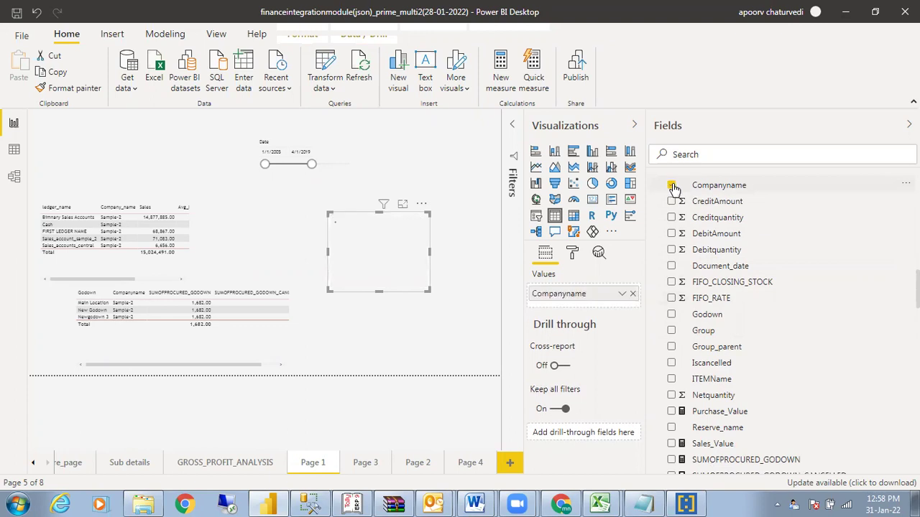
{"action": "left_click", "coordinate": [672, 314]}
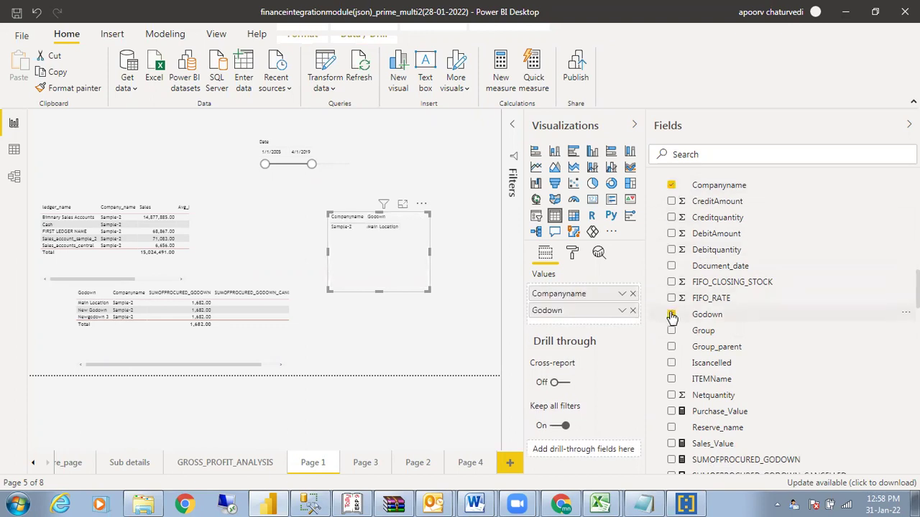
Add ITEMName and Purchase_Value to the godown procurement table, widen it to fit all columns and look through its rows
{"action": "left_click", "coordinate": [179, 344]}
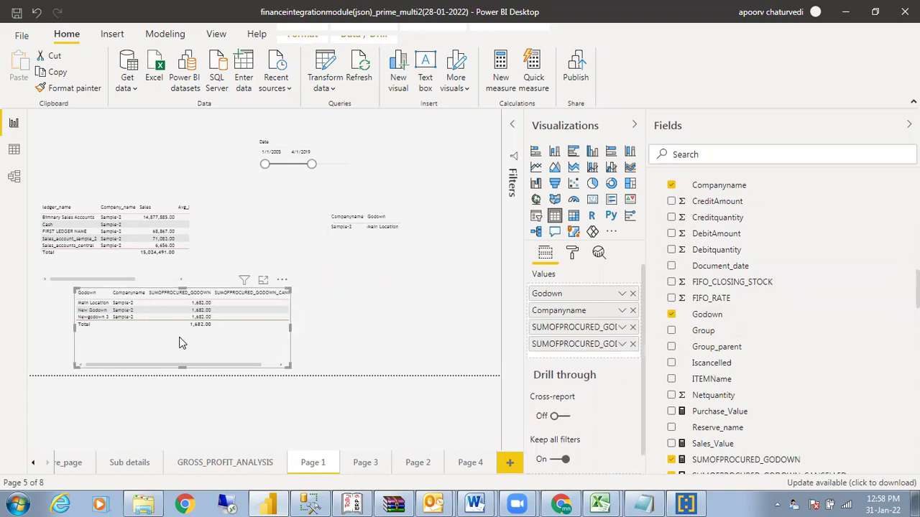
{"action": "left_click", "coordinate": [671, 379]}
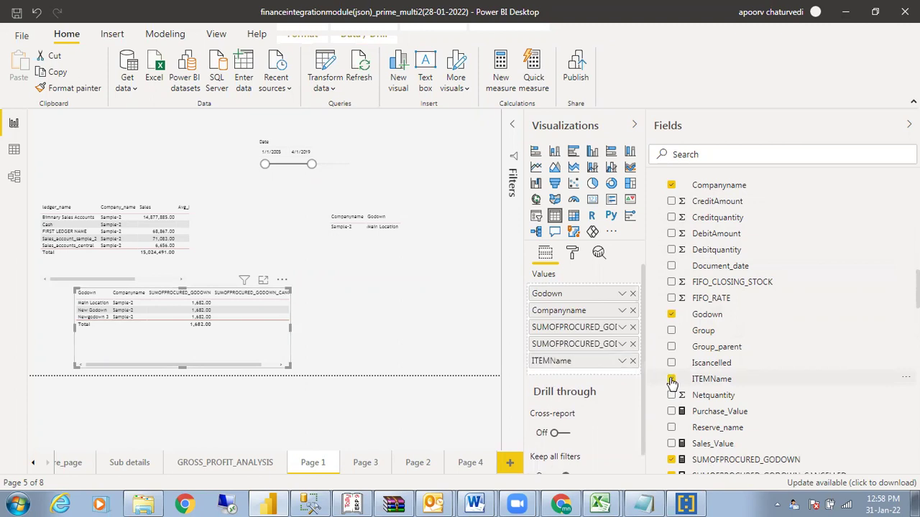
{"action": "left_click", "coordinate": [671, 412]}
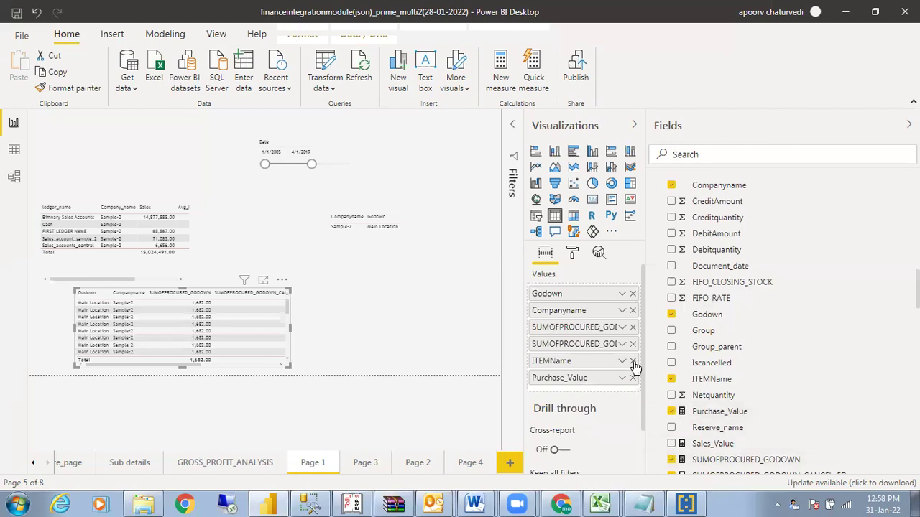
{"action": "left_click_drag", "start_coordinate": [289, 327], "coordinate": [468, 325]}
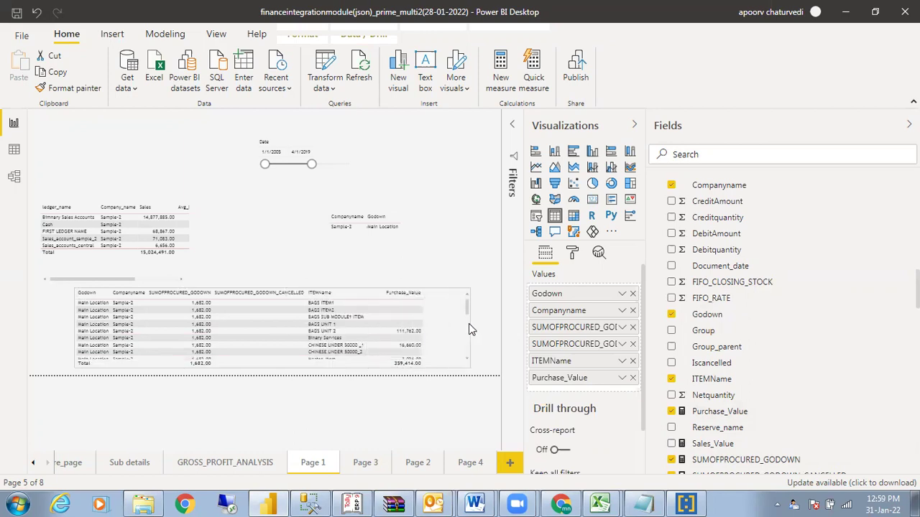
{"action": "left_click", "coordinate": [470, 327]}
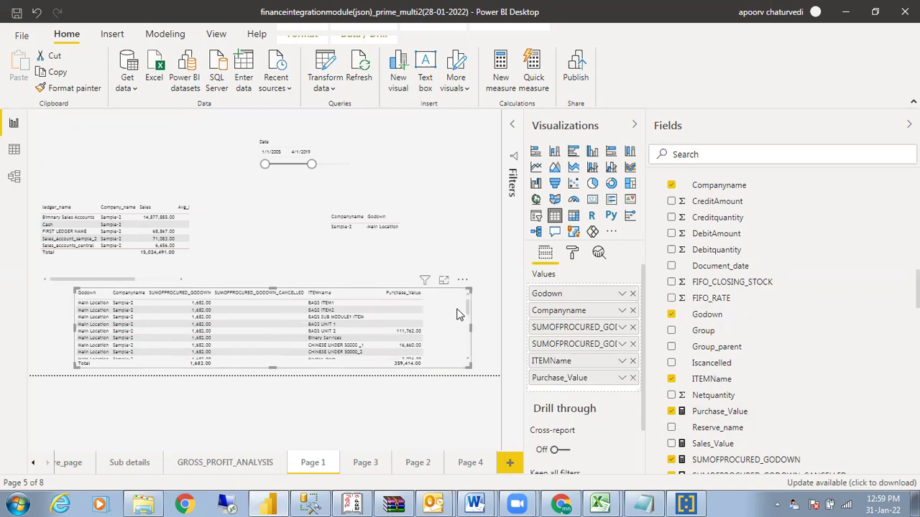
{"action": "left_click_drag", "start_coordinate": [470, 309], "coordinate": [468, 363]}
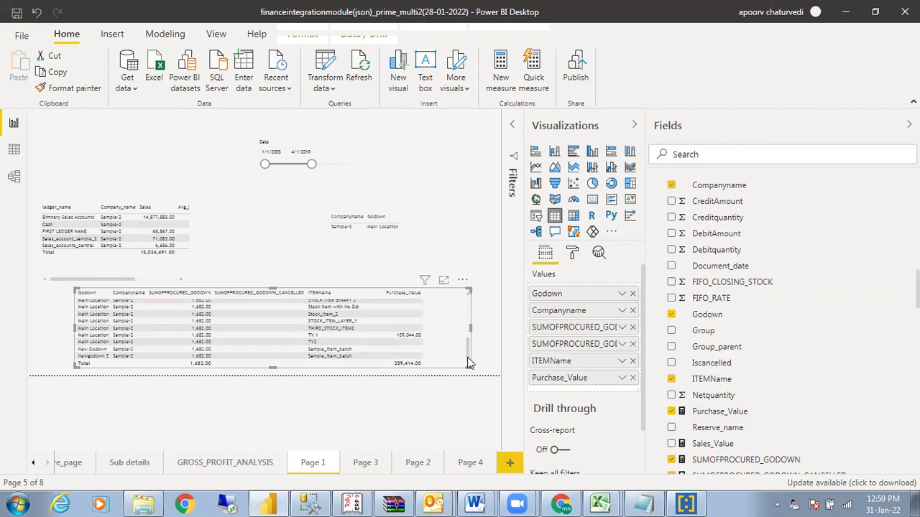
{"action": "left_click_drag", "start_coordinate": [468, 361], "coordinate": [466, 293]}
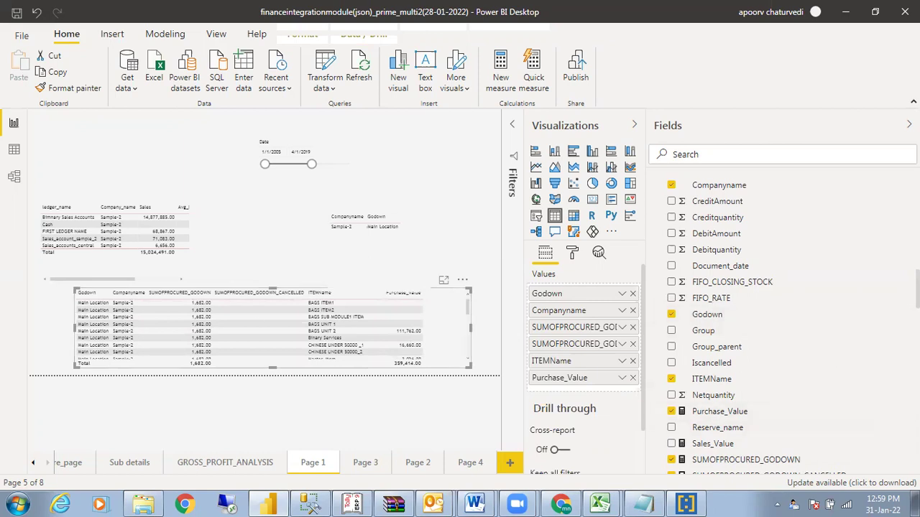
Replace the first SUM argument in the SUMOFPROCURED_GODOWN formula with Inventory_view_reporting[Debitquantity] and commit the measure
{"action": "scroll", "coordinate": [761, 370], "scroll_direction": "down", "scroll_amount": 3}
{"action": "left_click", "coordinate": [694, 368]}
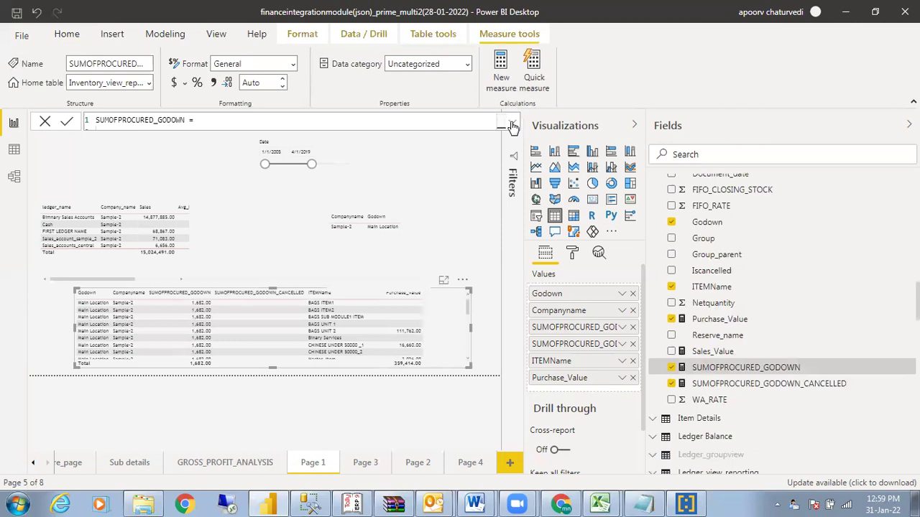
{"action": "left_click", "coordinate": [512, 125]}
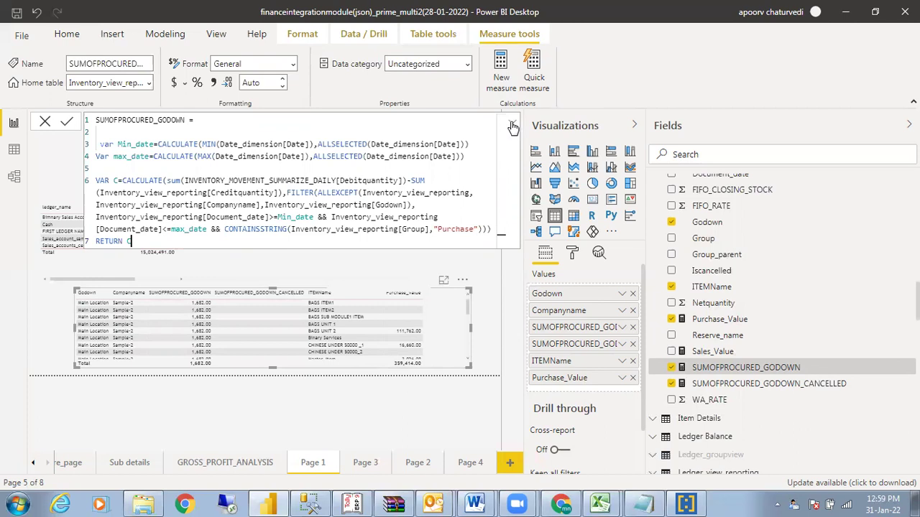
{"action": "left_click_drag", "start_coordinate": [404, 181], "coordinate": [184, 179]}
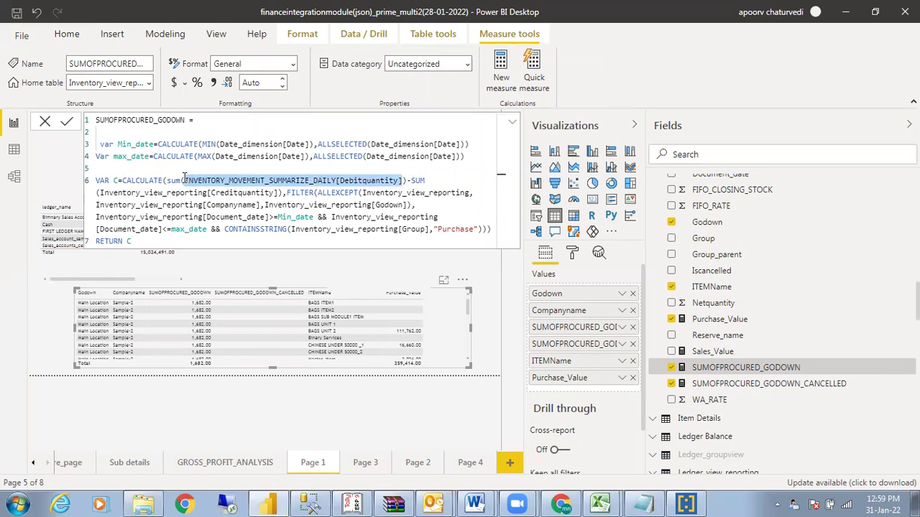
{"action": "key", "text": "BackSpace"}
{"action": "type", "text": "Deb)-"}
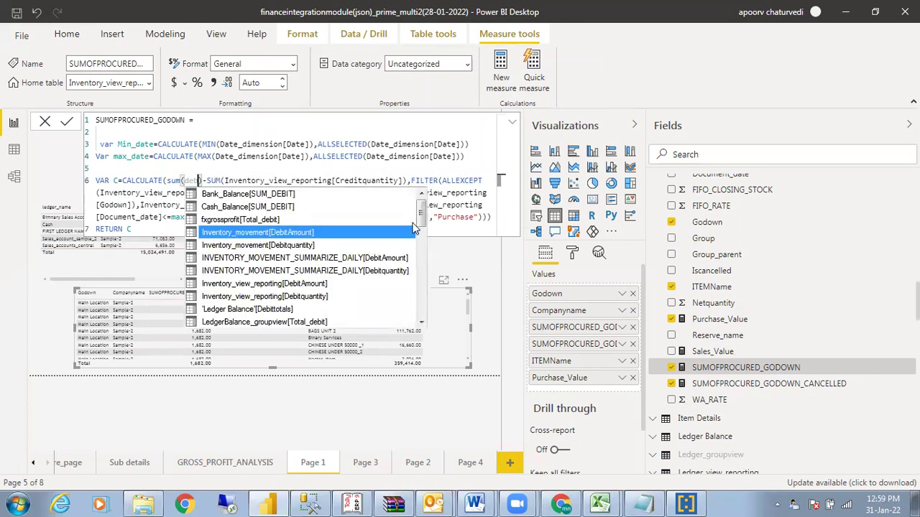
{"action": "left_click_drag", "start_coordinate": [420, 212], "coordinate": [421, 216]}
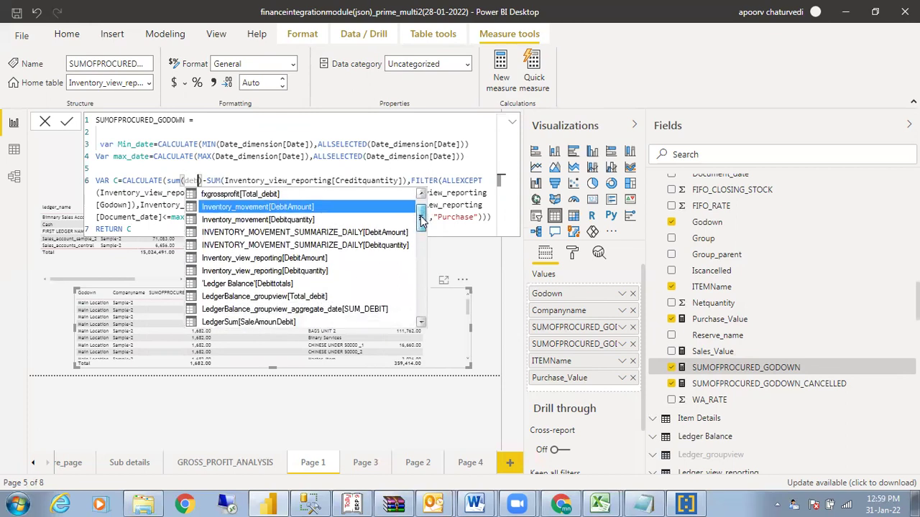
{"action": "left_click", "coordinate": [282, 271]}
{"action": "left_click", "coordinate": [286, 271]}
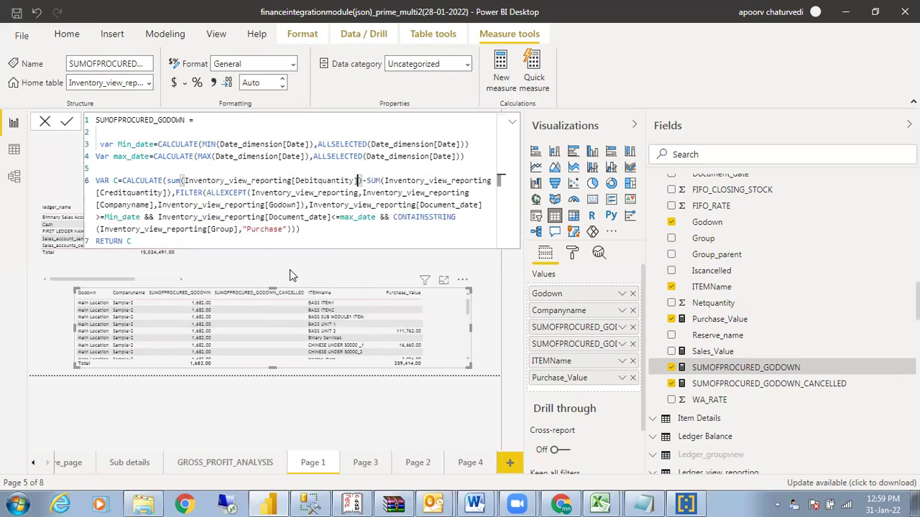
{"action": "left_click", "coordinate": [308, 233]}
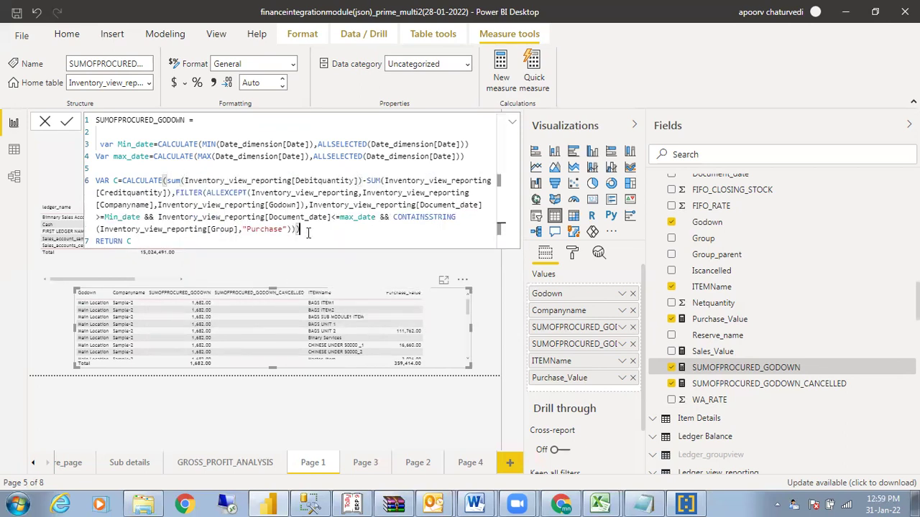
{"action": "left_click", "coordinate": [281, 242]}
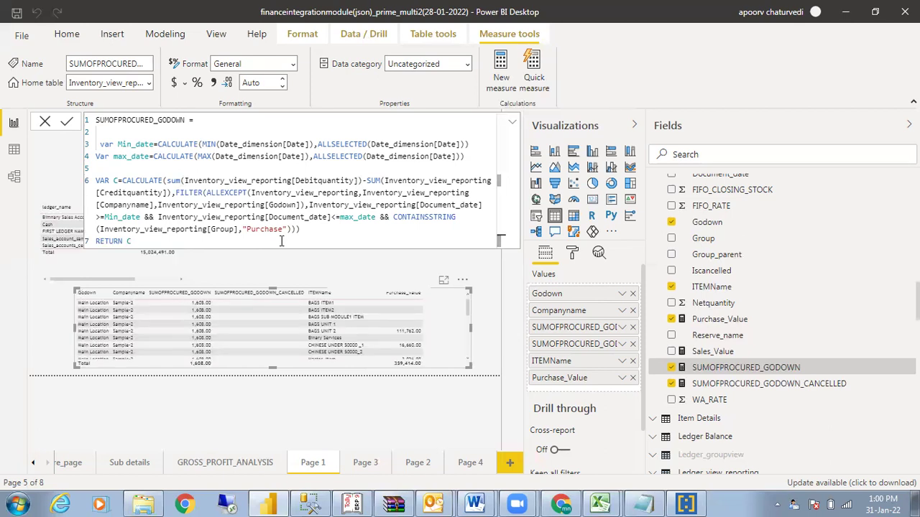
Remove ITEMName and Purchase_Value from the godown procurement table
{"action": "left_click", "coordinate": [670, 288]}
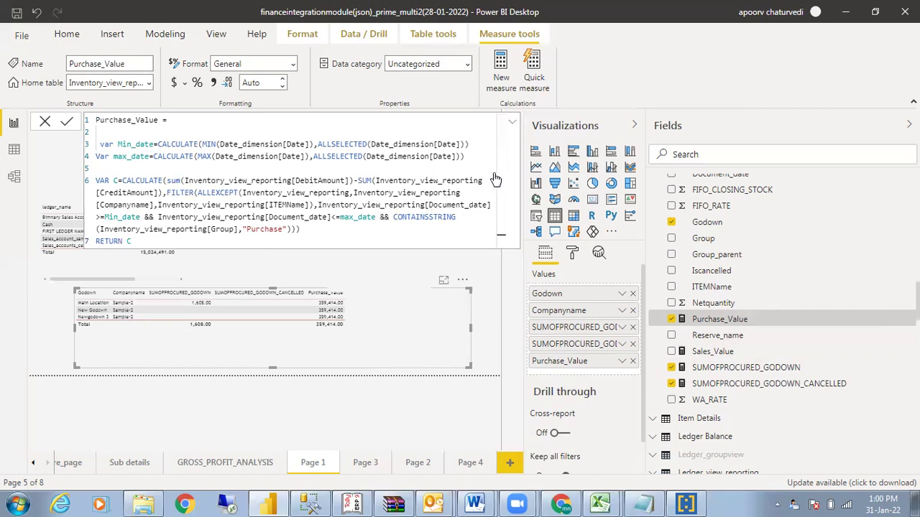
{"action": "left_click", "coordinate": [671, 319]}
{"action": "left_click", "coordinate": [671, 319]}
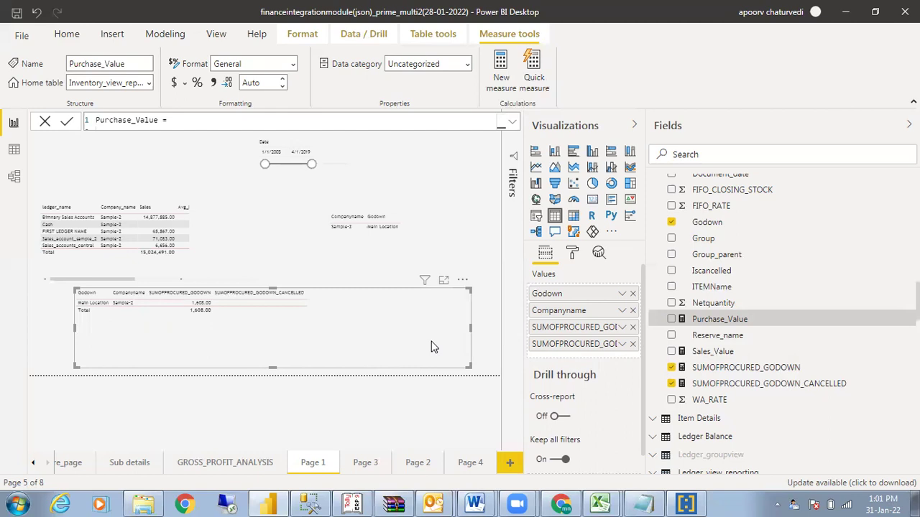
Replace the amount difference in SUMOFPROCURED_GODOWN_CANCELLED with the Debitquantity minus Creditquantity expression copied from SUMOFPROCURED_GODOWN, and commit it
{"action": "left_click", "coordinate": [691, 386]}
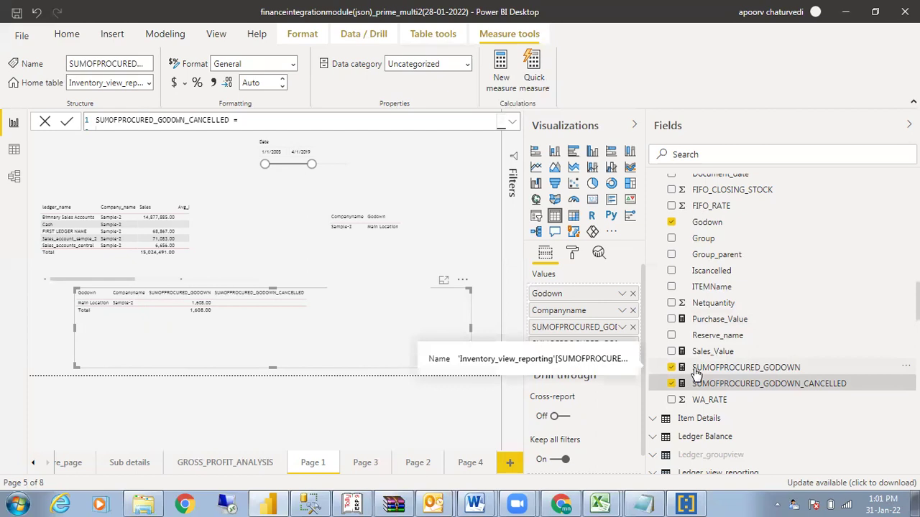
{"action": "left_click", "coordinate": [694, 370]}
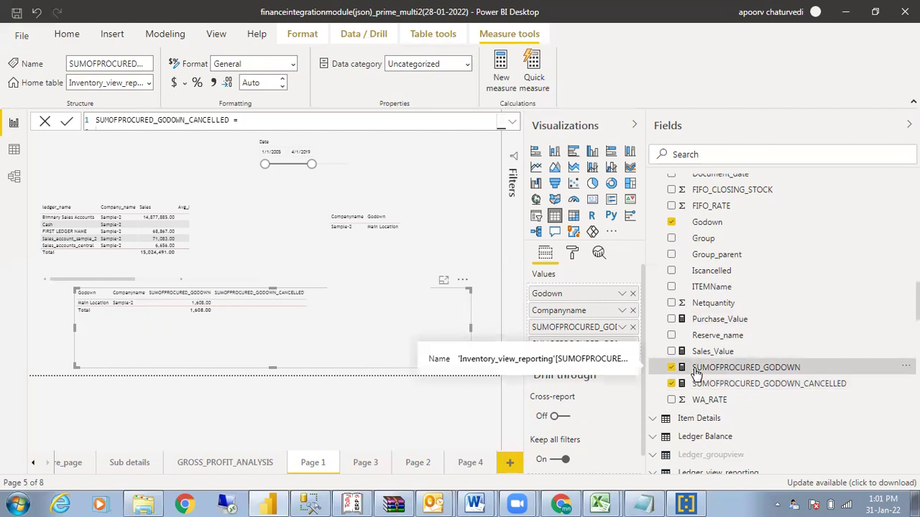
{"action": "left_click", "coordinate": [512, 124]}
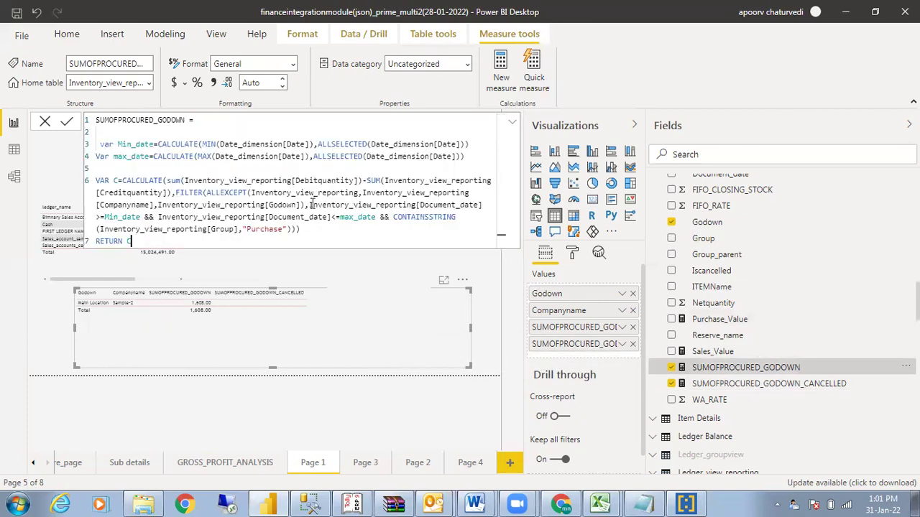
{"action": "left_click_drag", "start_coordinate": [170, 193], "coordinate": [168, 181]}
{"action": "key", "text": "ctrl+c"}
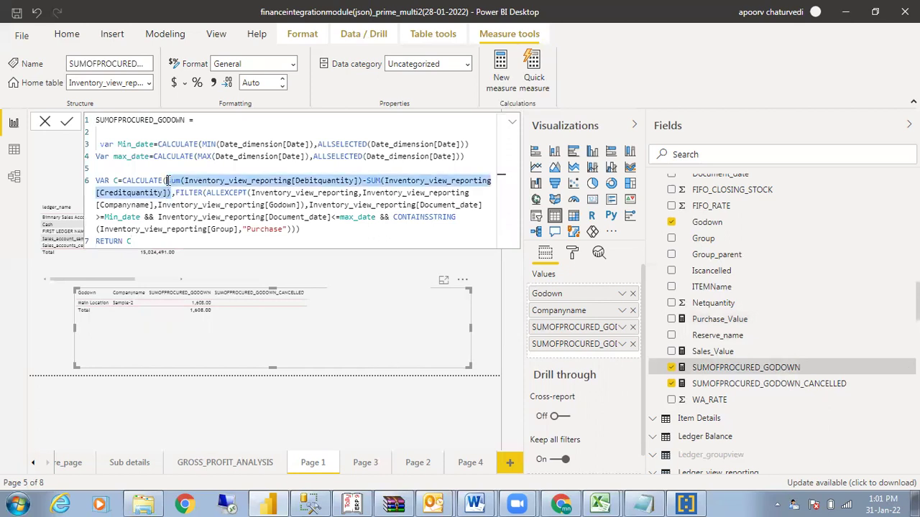
{"action": "left_click", "coordinate": [696, 385]}
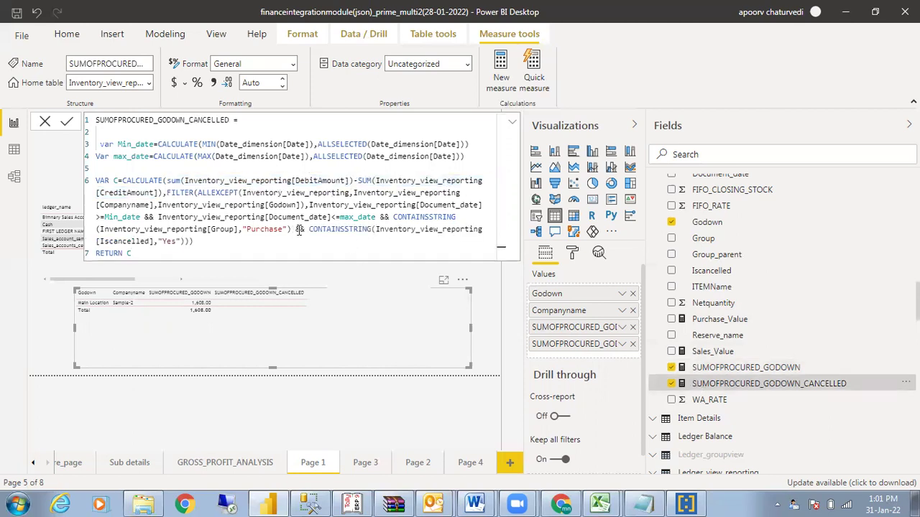
{"action": "left_click_drag", "start_coordinate": [163, 192], "coordinate": [165, 182]}
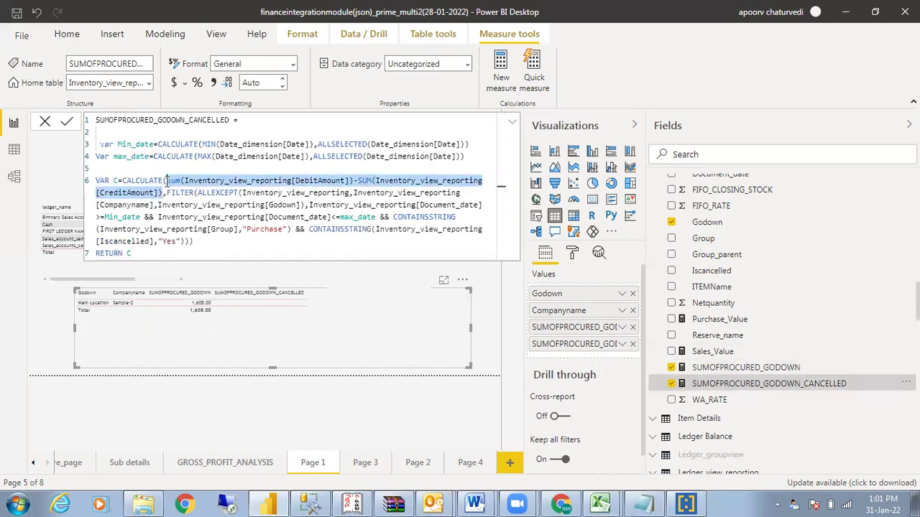
{"action": "key", "text": "ctrl+v"}
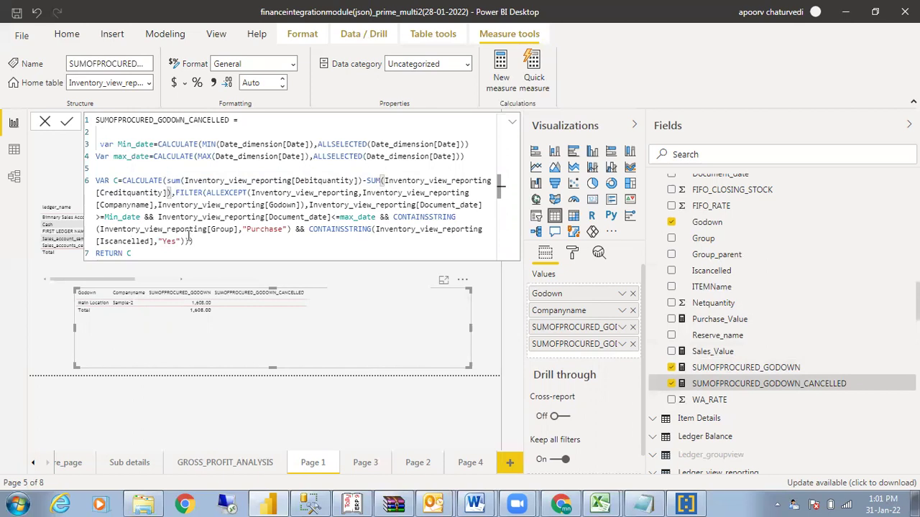
{"action": "left_click", "coordinate": [192, 245]}
{"action": "key", "text": "Return"}
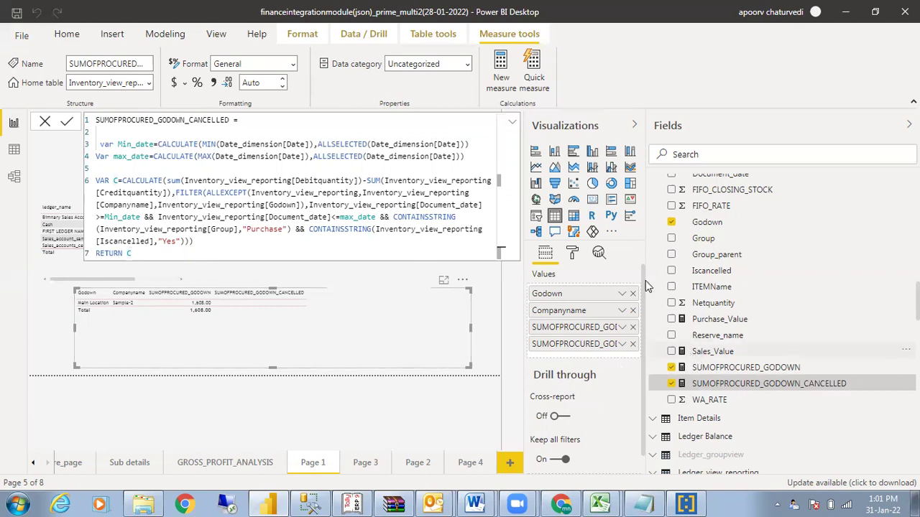
Review the Sales_Value formula and the Sum of Sales column, F9 to F23, in the Excel stock movement report
{"action": "left_click", "coordinate": [696, 352]}
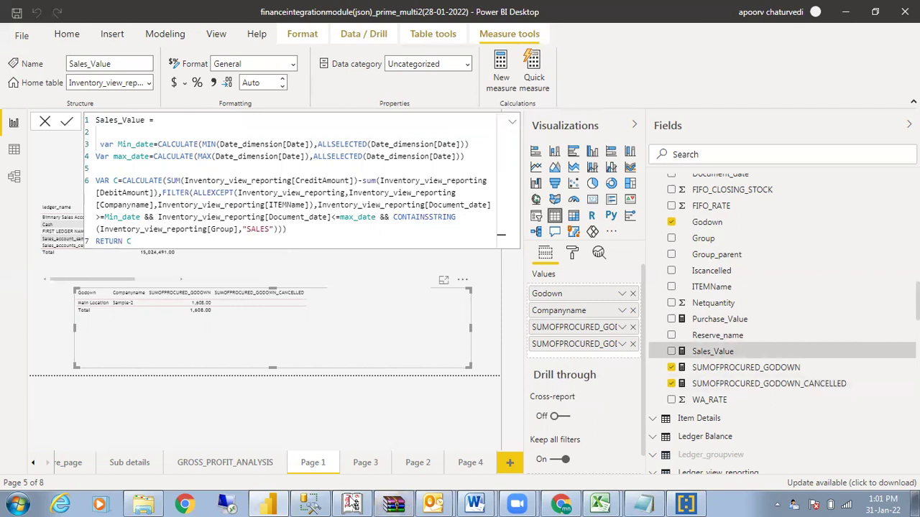
{"action": "mouse_move", "coordinate": [601, 503]}
{"action": "left_click", "coordinate": [589, 473]}
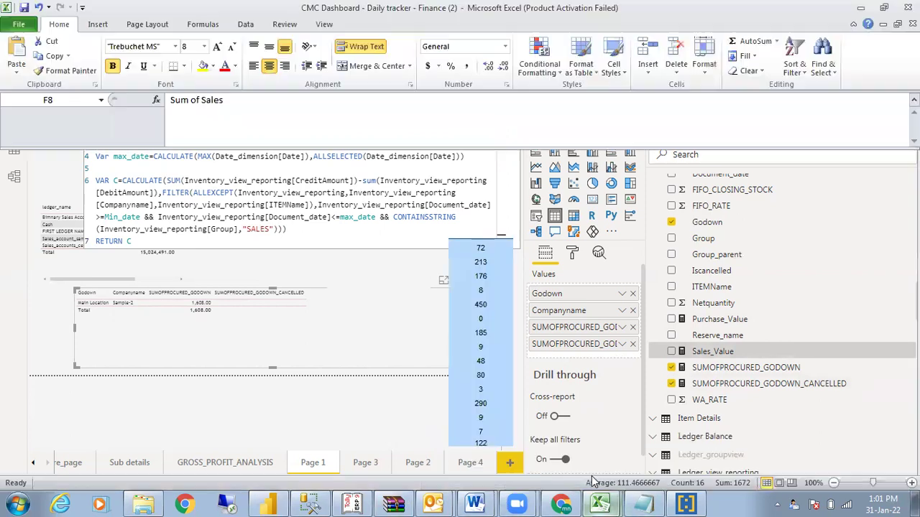
{"action": "left_click_drag", "start_coordinate": [479, 242], "coordinate": [478, 443]}
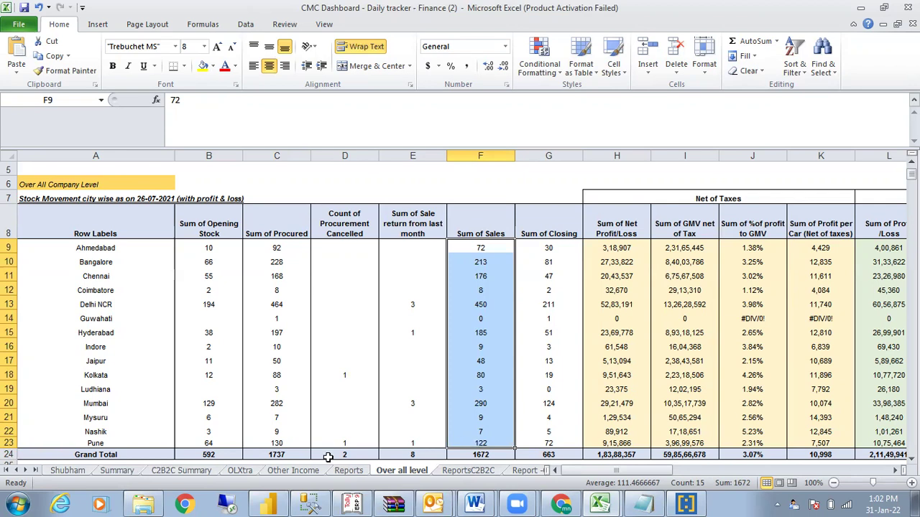
{"action": "left_click", "coordinate": [278, 501]}
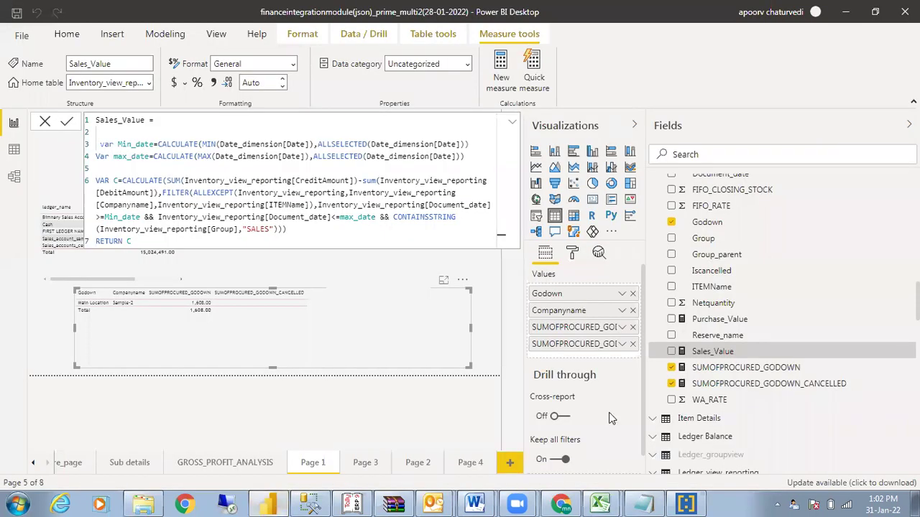
Create a new measure in Inventory_view_reporting from a copy of the SUMOFPROCURED_GODOWN formula and name it SUMOFSALES
{"action": "left_click", "coordinate": [684, 375]}
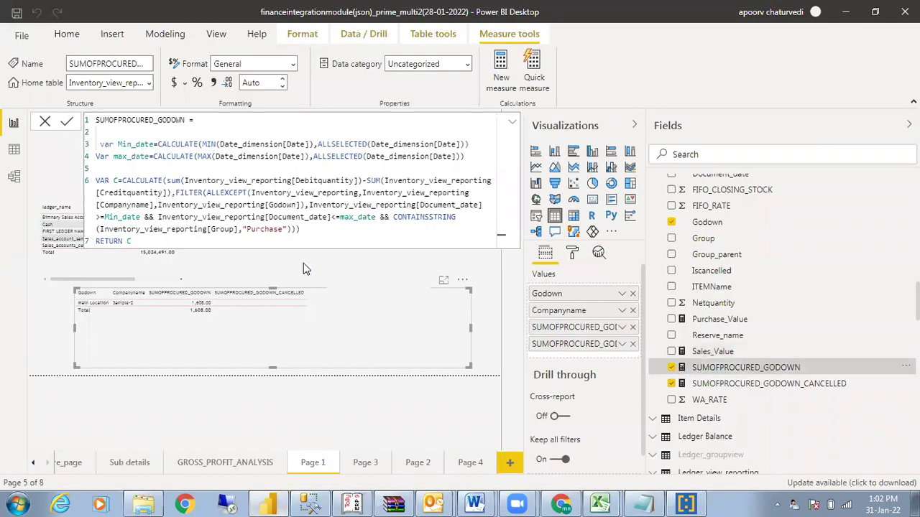
{"action": "left_click_drag", "start_coordinate": [245, 244], "coordinate": [154, 216]}
{"action": "left_click_drag", "start_coordinate": [103, 128], "coordinate": [92, 119]}
{"action": "key", "text": "ctrl+c"}
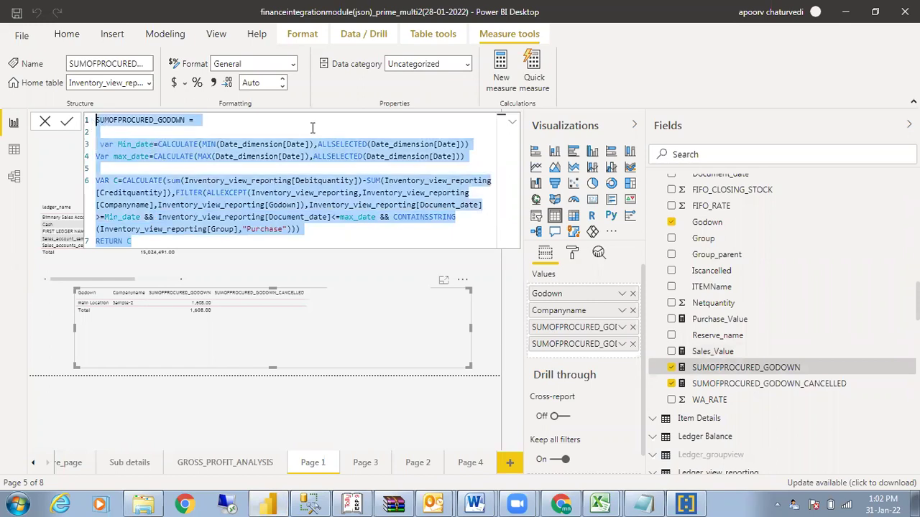
{"action": "left_click", "coordinate": [513, 97]}
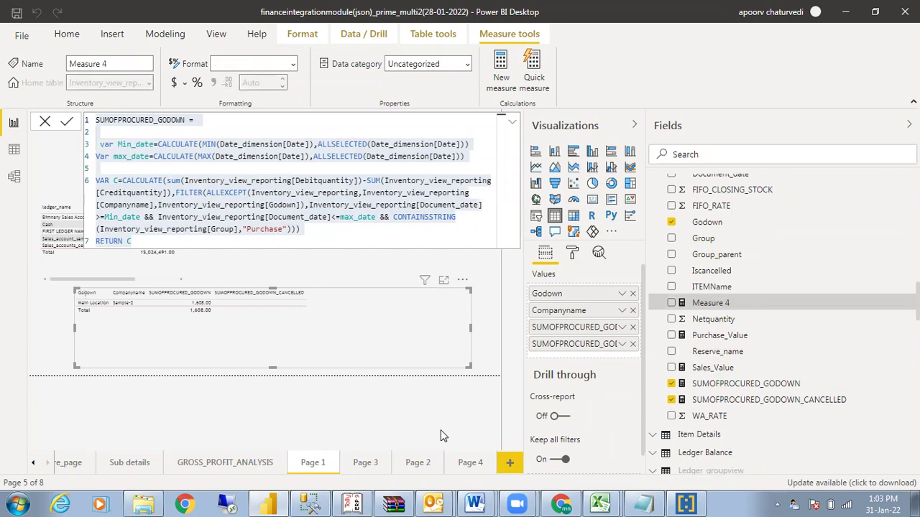
{"action": "left_click", "coordinate": [606, 504]}
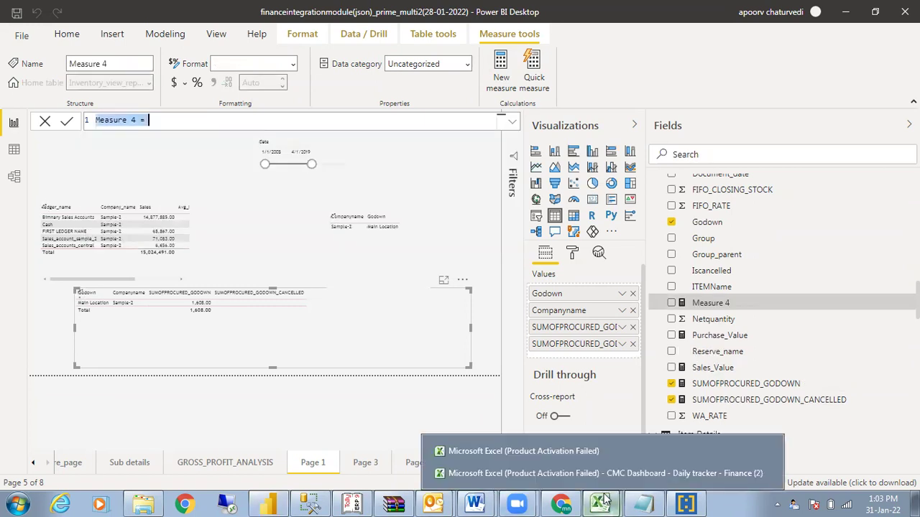
{"action": "left_click", "coordinate": [601, 475]}
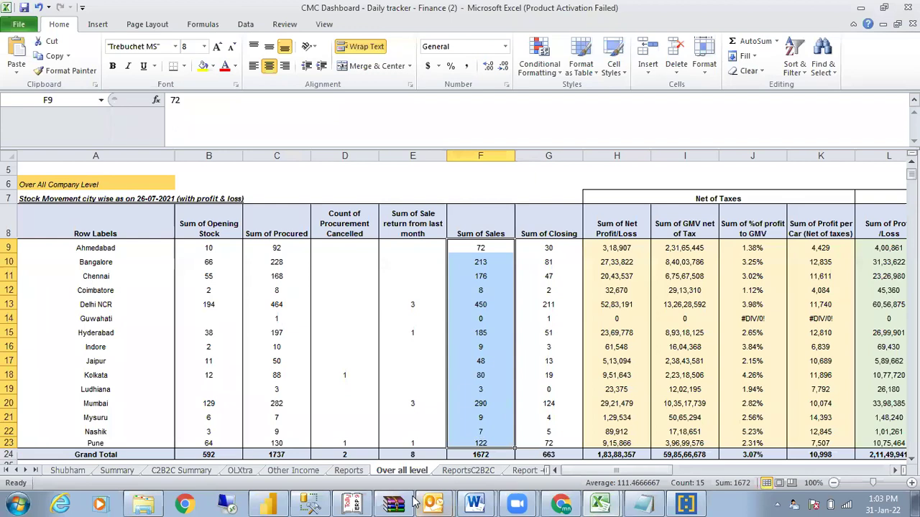
{"action": "left_click", "coordinate": [268, 503]}
{"action": "left_click_drag", "start_coordinate": [95, 120], "coordinate": [160, 120]}
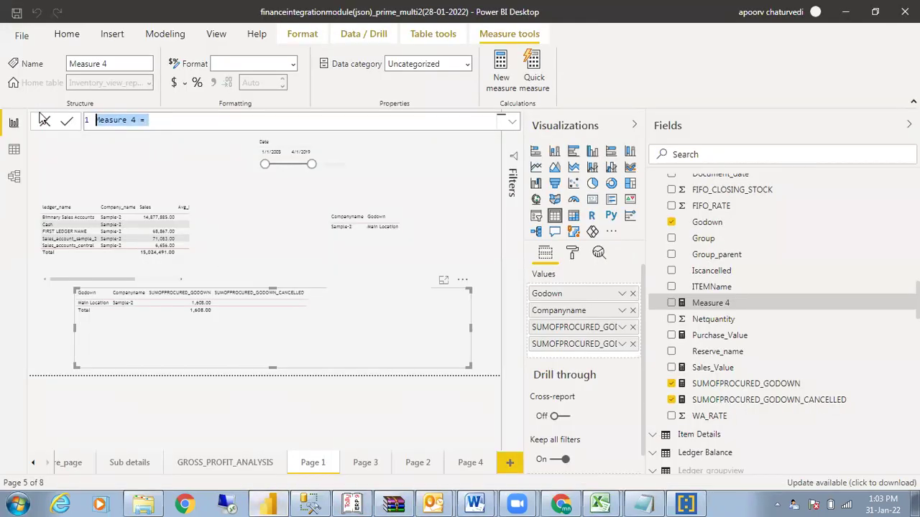
{"action": "key", "text": "ctrl+v"}
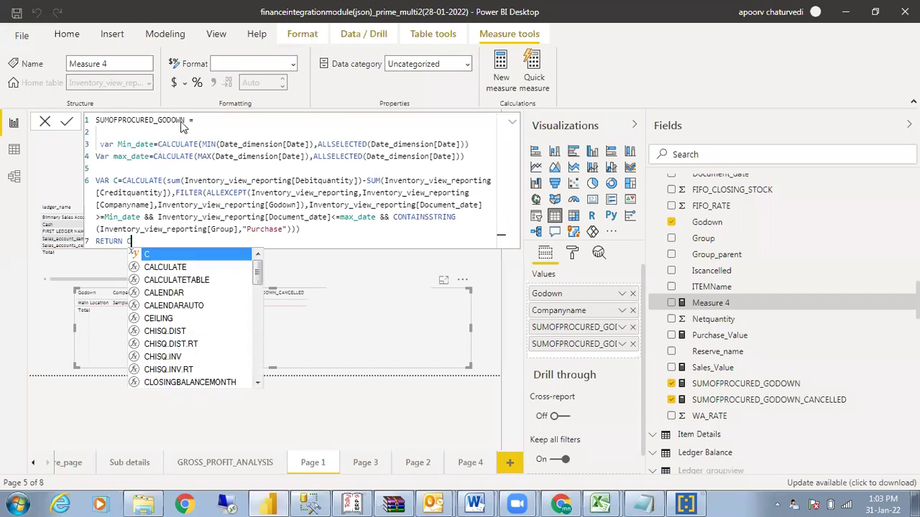
{"action": "left_click", "coordinate": [183, 120]}
{"action": "left_click_drag", "start_coordinate": [184, 120], "coordinate": [120, 120]}
{"action": "type", "text": "SALES"}
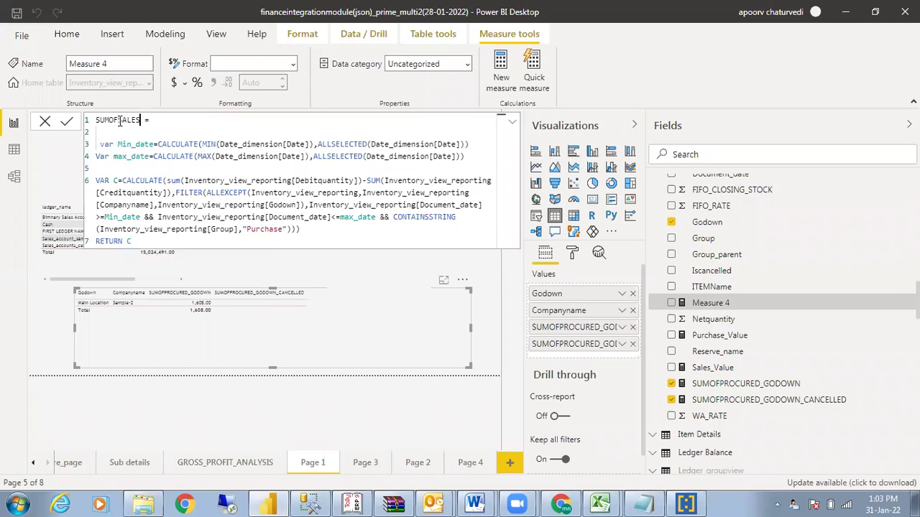
Change the Group filter text in the SUMOFSALES formula to "Sales", commit it and add the measure to the godown table
{"action": "left_click", "coordinate": [282, 228]}
{"action": "key", "text": "BackSpace"}
{"action": "key", "text": "BackSpace"}
{"action": "key", "text": "BackSpace"}
{"action": "key", "text": "BackSpace"}
{"action": "key", "text": "BackSpace"}
{"action": "key", "text": "BackSpace"}
{"action": "key", "text": "BackSpace"}
{"action": "key", "text": "BackSpace"}
{"action": "type", "text": "Sales"}
{"action": "left_click", "coordinate": [223, 247]}
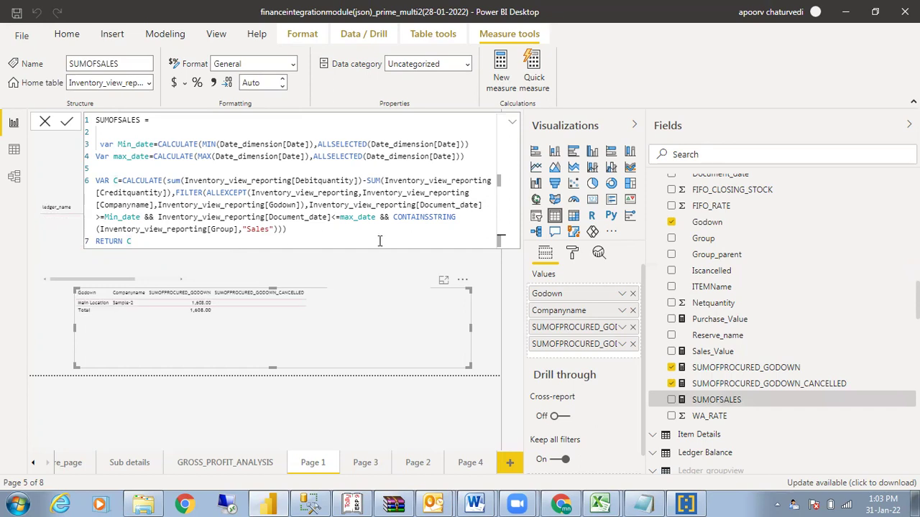
{"action": "left_click", "coordinate": [512, 125]}
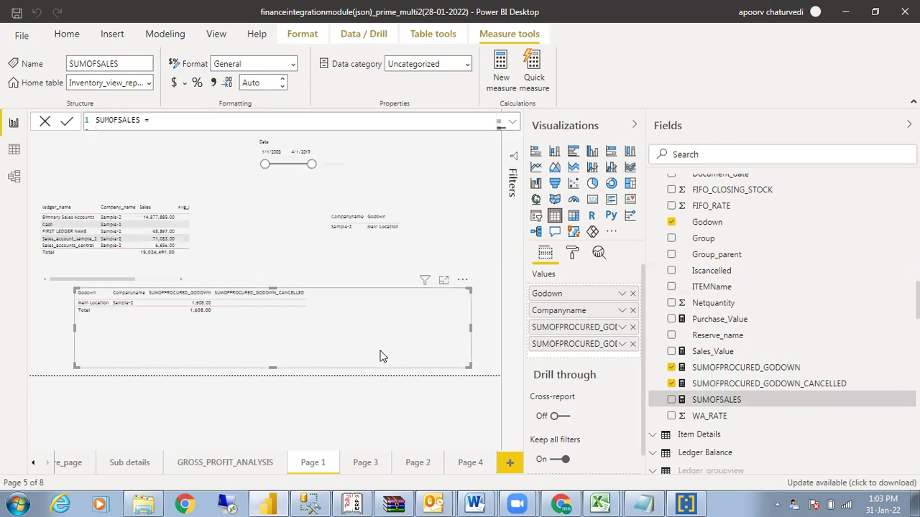
{"action": "left_click", "coordinate": [670, 400]}
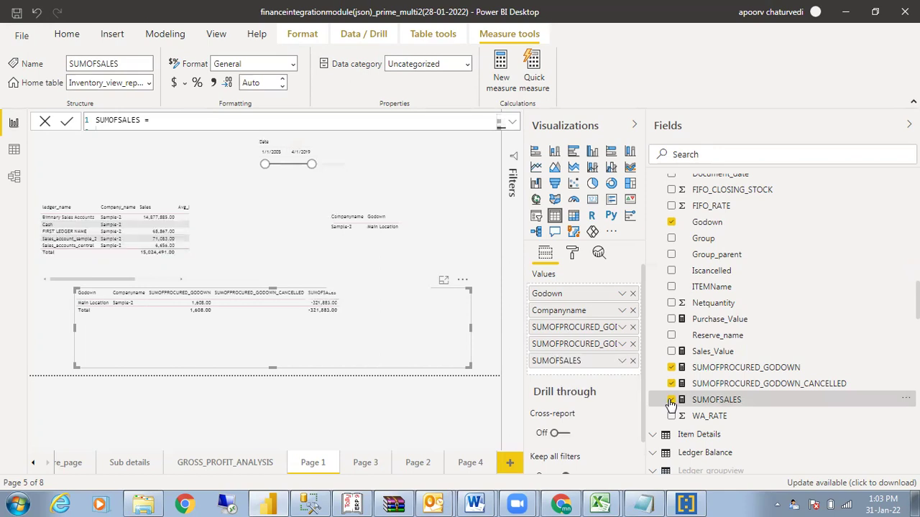
Swap the fields in the SUMOFSALES formula so it subtracts the Debitquantity sum from the Creditquantity sum, and commit it
{"action": "left_click", "coordinate": [513, 124]}
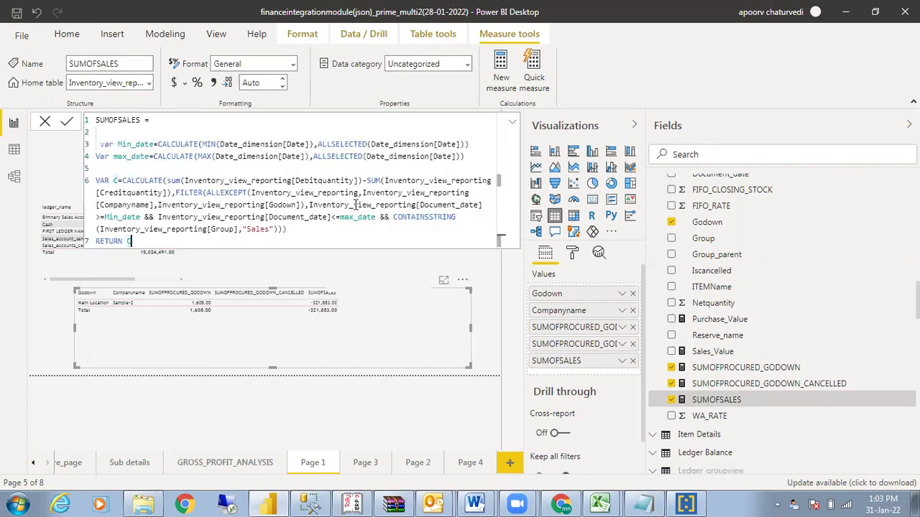
{"action": "left_click_drag", "start_coordinate": [316, 184], "coordinate": [297, 181]}
{"action": "type", "text": "Credit"}
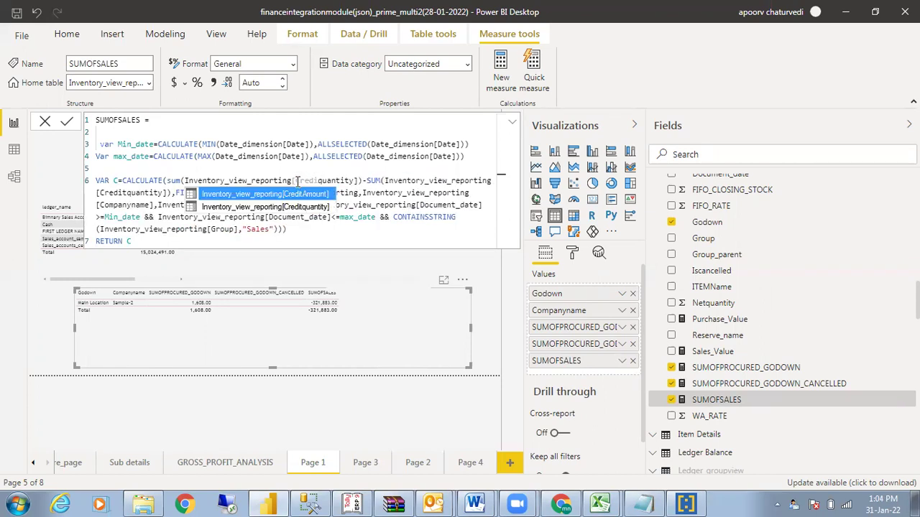
{"action": "type", "text": "t"}
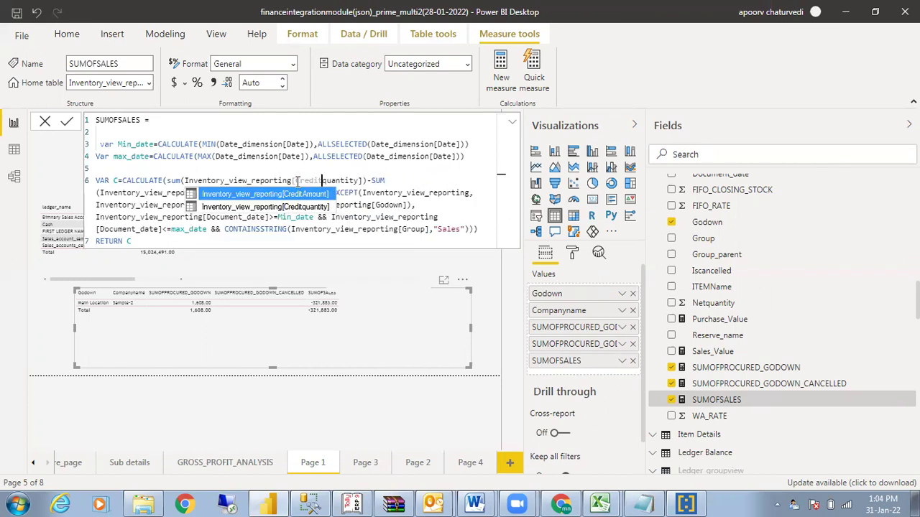
{"action": "key", "text": "Escape"}
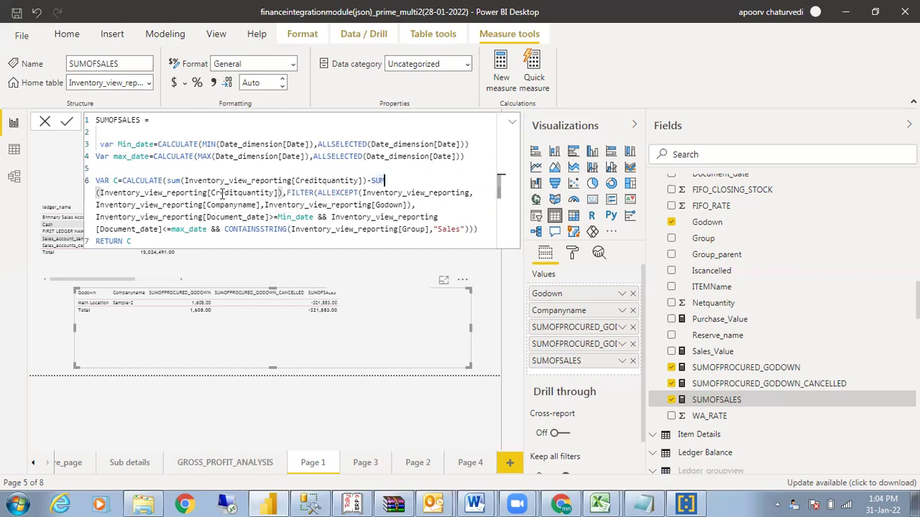
{"action": "left_click_drag", "start_coordinate": [237, 194], "coordinate": [212, 193]}
{"action": "type", "text": "Debit"}
{"action": "left_click", "coordinate": [315, 244]}
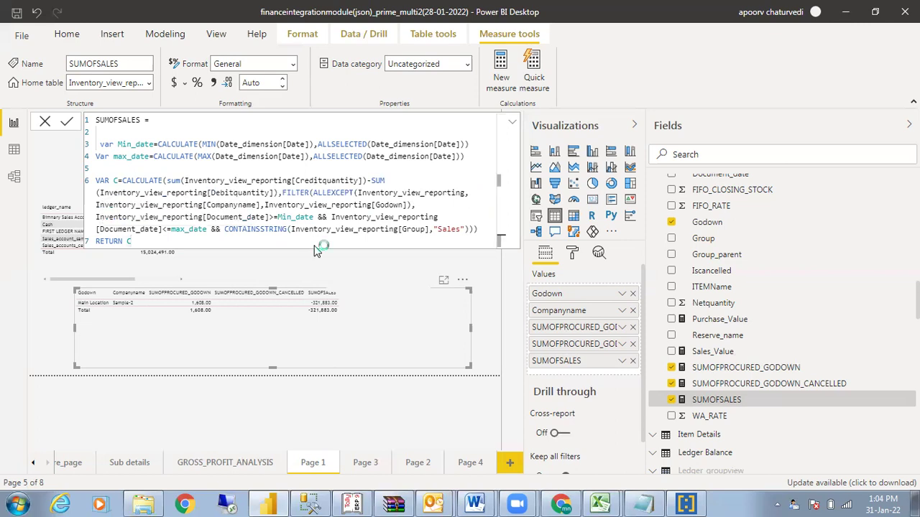
{"action": "key", "text": "Return"}
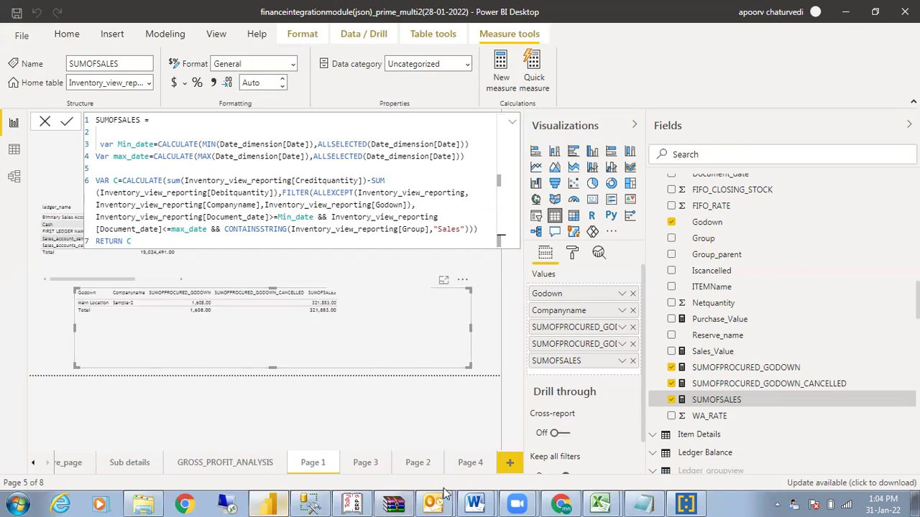
Review the Sum of Sales and Sum of Sale return from last month columns in the Excel stock movement report
{"action": "mouse_move", "coordinate": [603, 503]}
{"action": "left_click", "coordinate": [593, 470]}
{"action": "left_click_drag", "start_coordinate": [477, 252], "coordinate": [495, 440]}
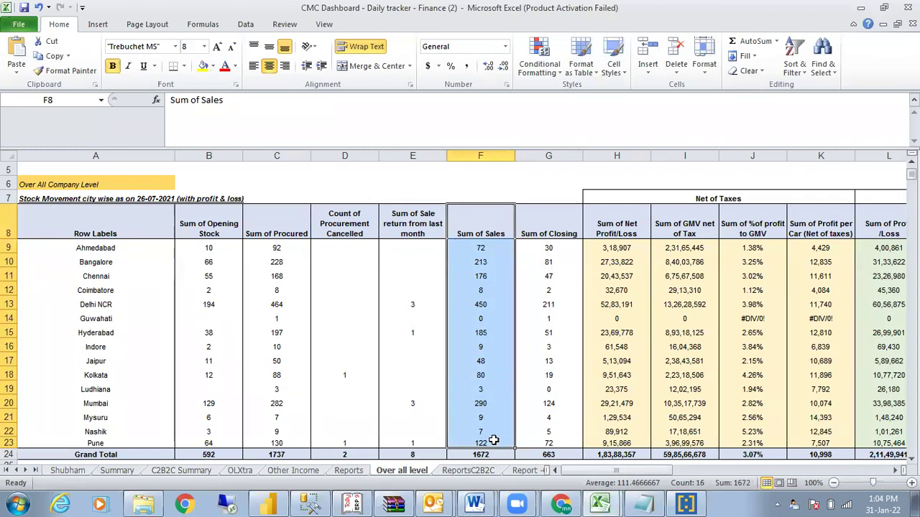
{"action": "left_click_drag", "start_coordinate": [411, 224], "coordinate": [408, 444]}
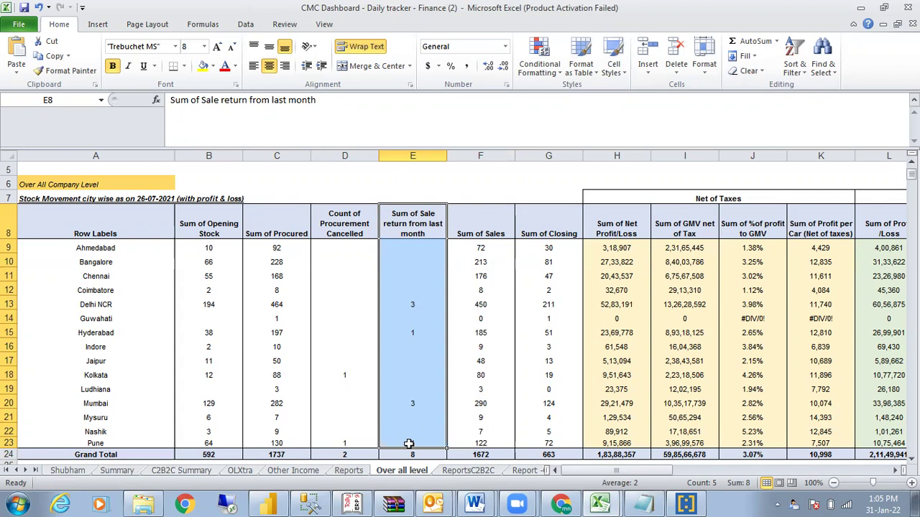
{"action": "left_click_drag", "start_coordinate": [431, 221], "coordinate": [417, 439]}
Switch back to Power BI and examine the columns of the Date_dimension table in Data view, from STARTOFMONTH through to STARTOFYEAR
{"action": "key", "text": "alt+Tab"}
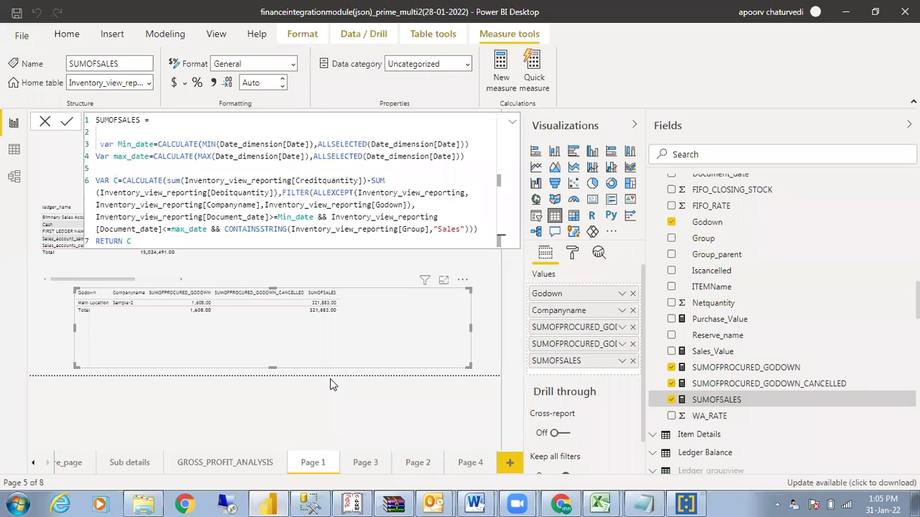
{"action": "left_click", "coordinate": [14, 149]}
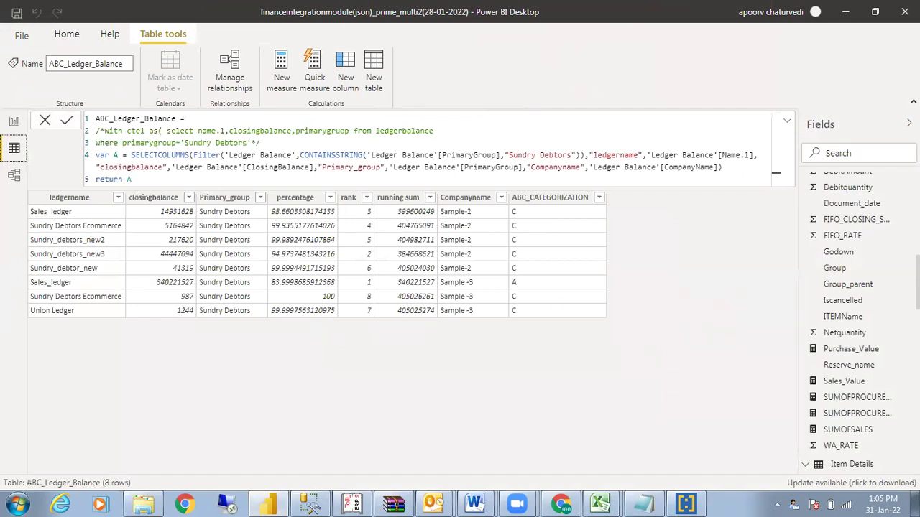
{"action": "scroll", "coordinate": [853, 291], "scroll_direction": "up", "scroll_amount": 10}
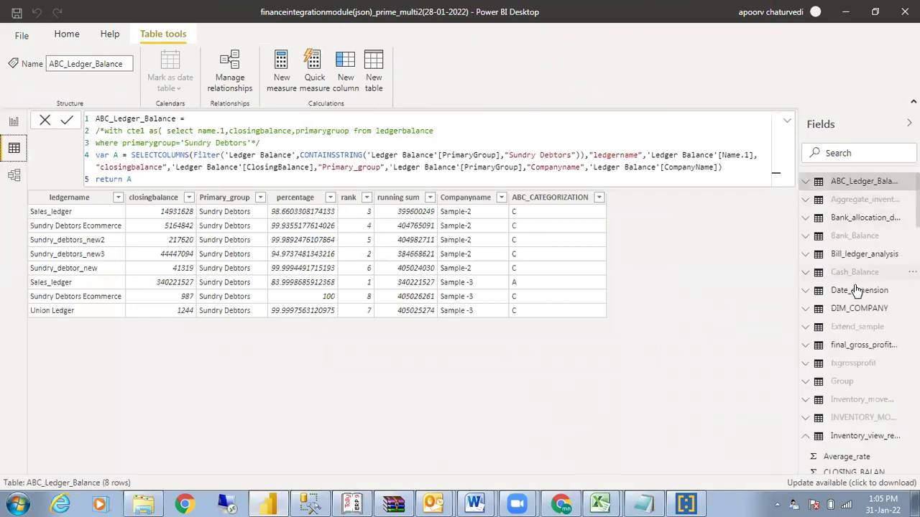
{"action": "left_click", "coordinate": [852, 293]}
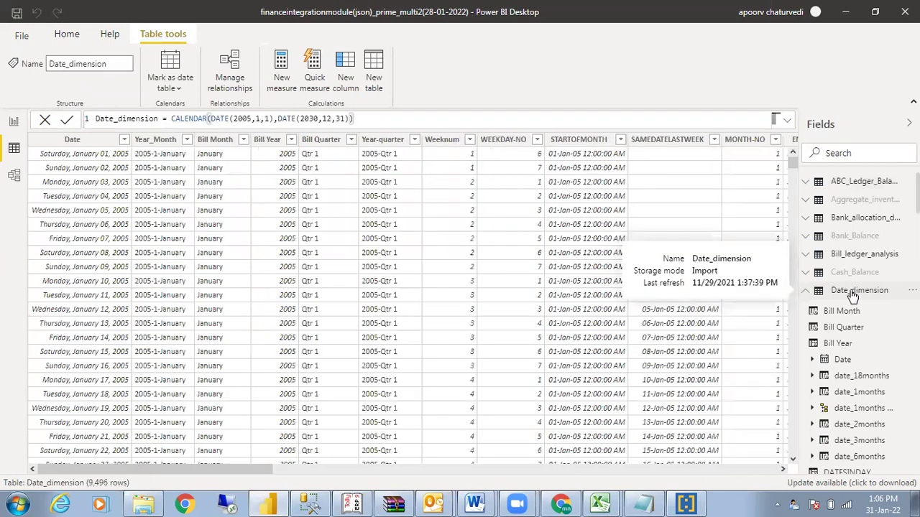
{"action": "left_click", "coordinate": [593, 309]}
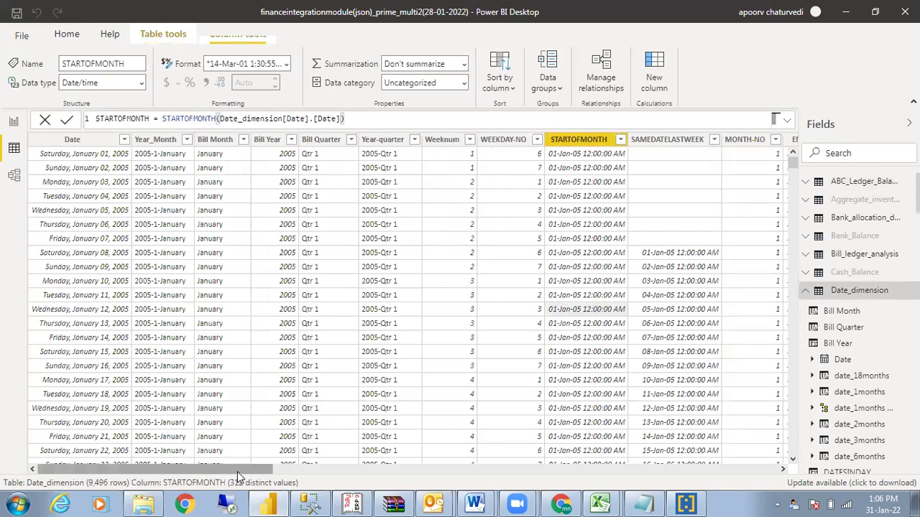
{"action": "left_click_drag", "start_coordinate": [238, 472], "coordinate": [394, 472]}
{"action": "left_click_drag", "start_coordinate": [665, 483], "coordinate": [793, 489]}
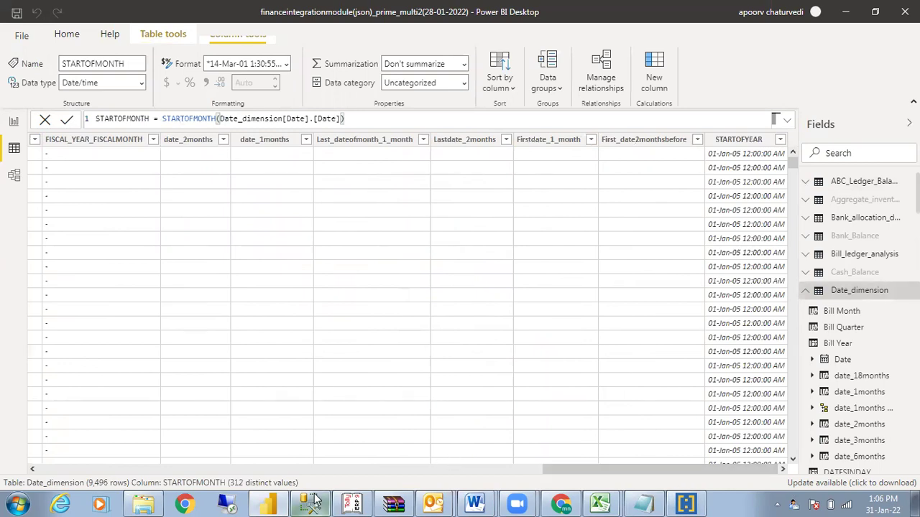
Return to the Excel report and review the sale return from last month entries in E9 to E23
{"action": "left_click", "coordinate": [287, 499]}
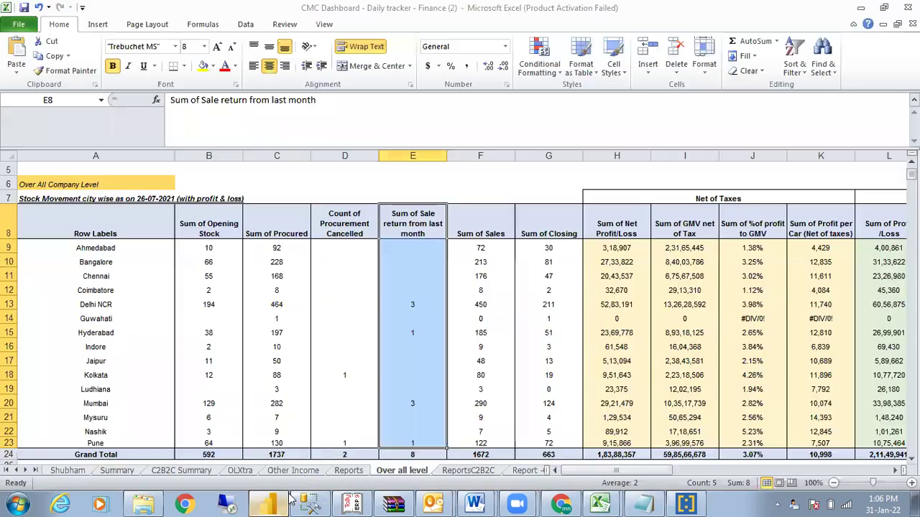
{"action": "double_click", "coordinate": [429, 248]}
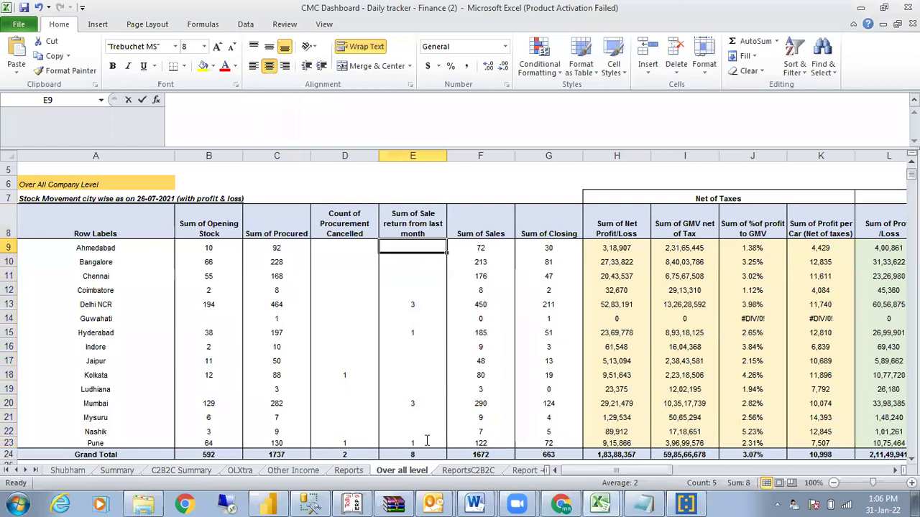
{"action": "left_click", "coordinate": [419, 297]}
{"action": "left_click_drag", "start_coordinate": [420, 251], "coordinate": [415, 450]}
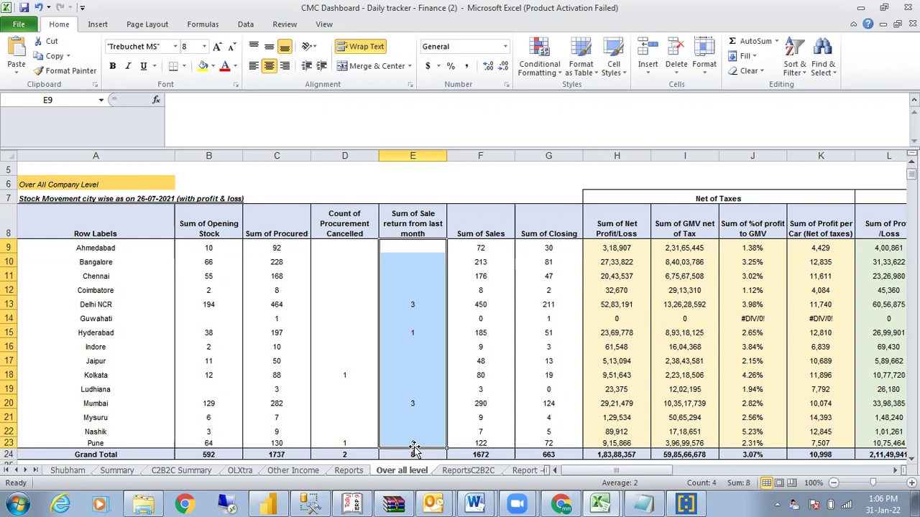
Back in Power BI, check the date_1months formula in Date_dimension and add a new calculated column to the table
{"action": "left_click", "coordinate": [268, 505]}
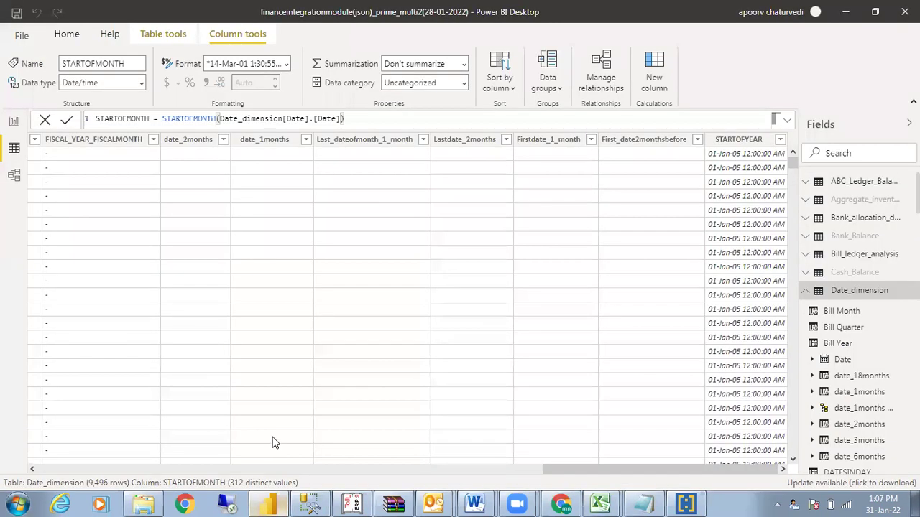
{"action": "left_click", "coordinate": [261, 345]}
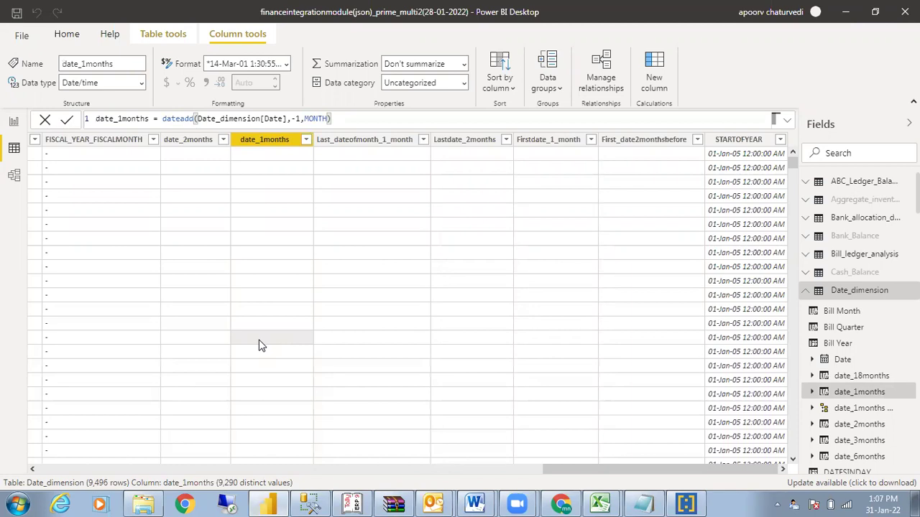
{"action": "left_click", "coordinate": [321, 472]}
{"action": "left_click_drag", "start_coordinate": [322, 474], "coordinate": [186, 471]}
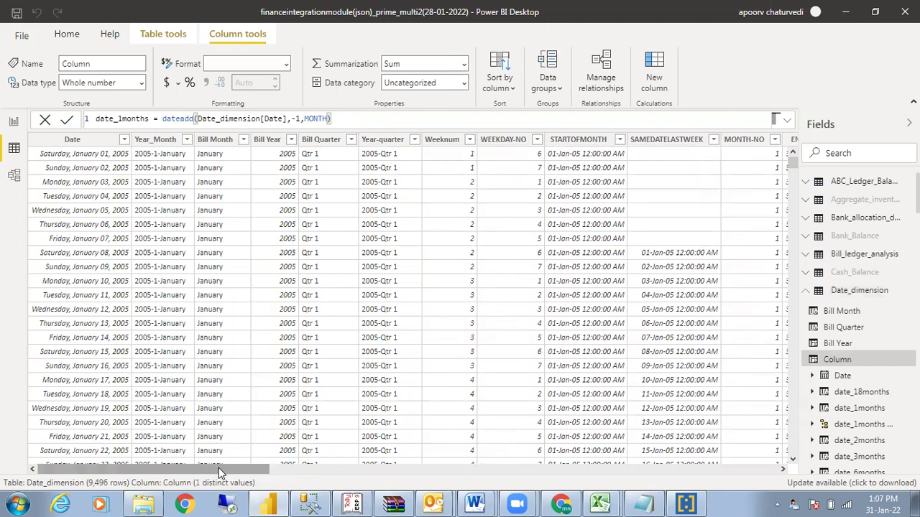
{"action": "left_click_drag", "start_coordinate": [234, 466], "coordinate": [737, 477]}
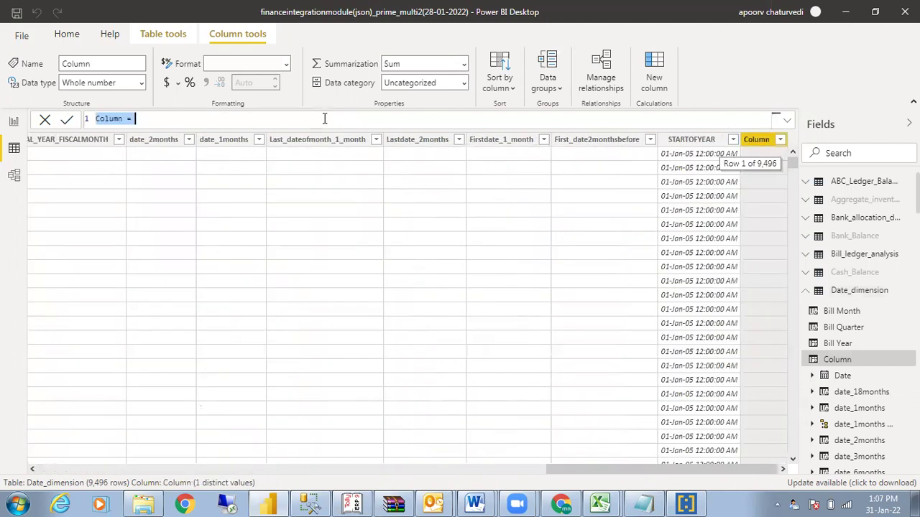
Enter the new column's formula as dateadd(Date_dimension[Date],-1,MONTH)
{"action": "left_click", "coordinate": [322, 119]}
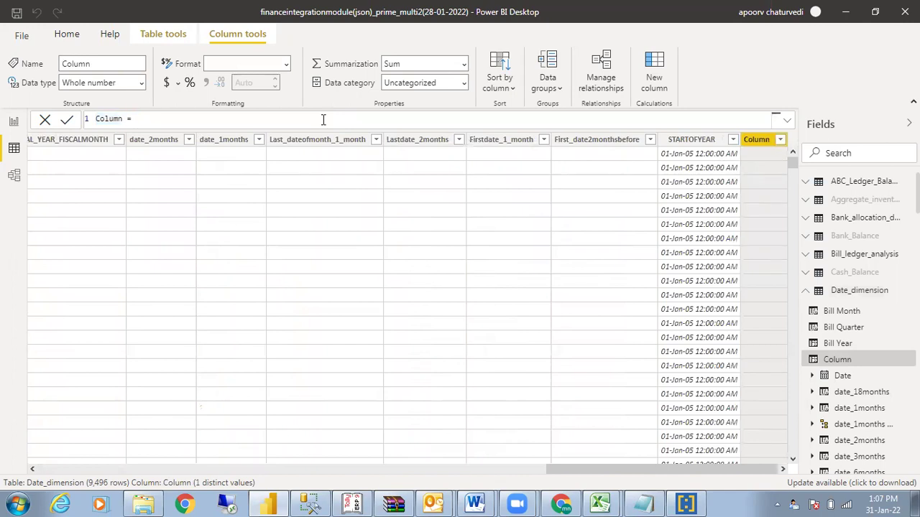
{"action": "type", "text": "dateadd("}
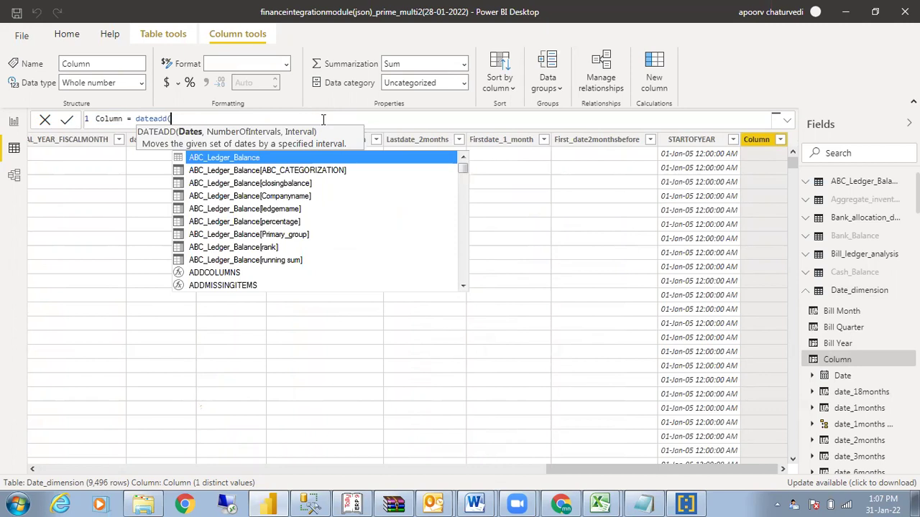
{"action": "type", "text": "date"}
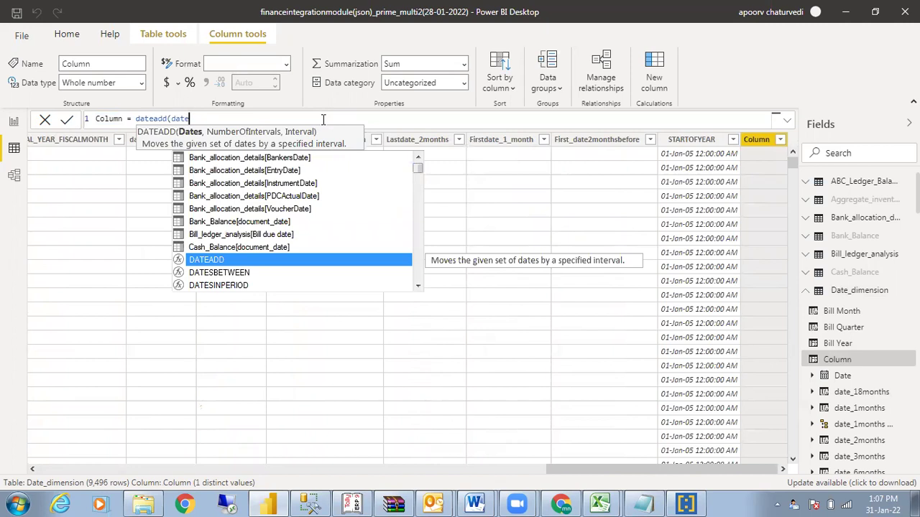
{"action": "mouse_move", "coordinate": [419, 171]}
{"action": "left_mouse_down"}
{"action": "mouse_move", "coordinate": [423, 242]}
{"action": "mouse_move", "coordinate": [419, 180]}
{"action": "left_mouse_up"}
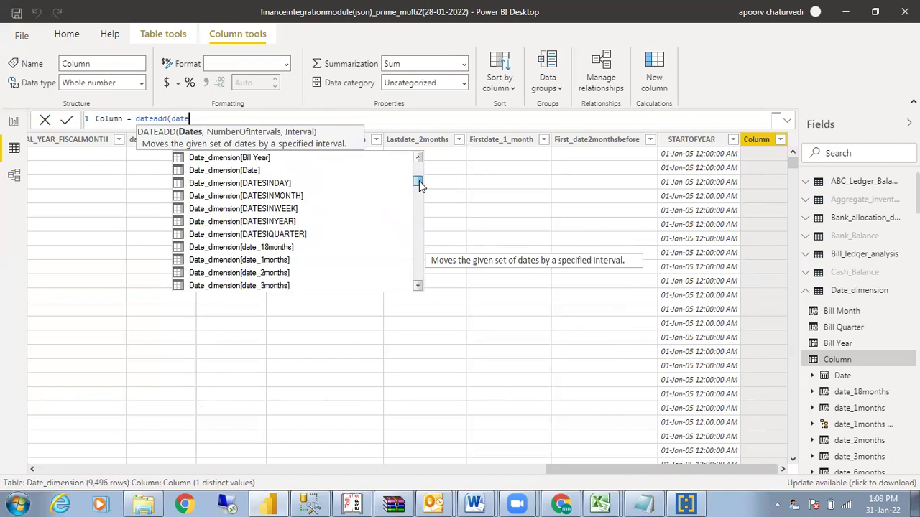
{"action": "left_click", "coordinate": [328, 171]}
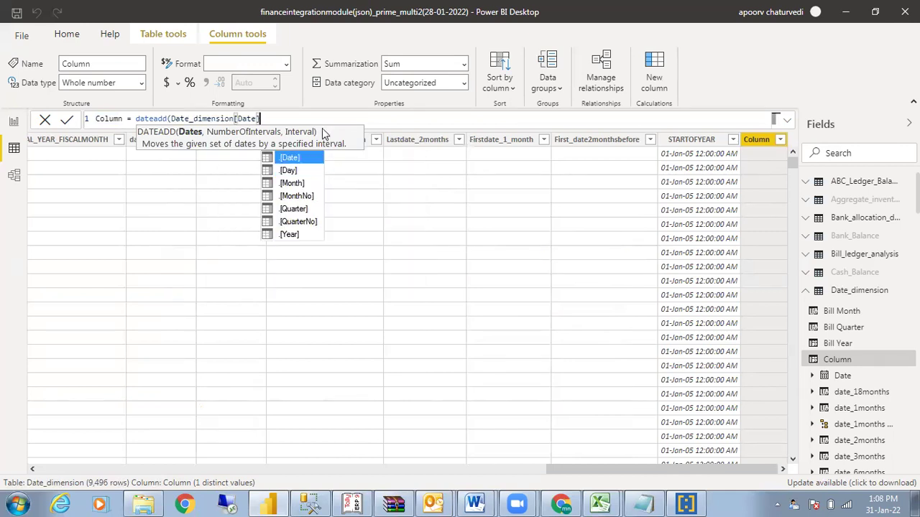
{"action": "type", "text": ","}
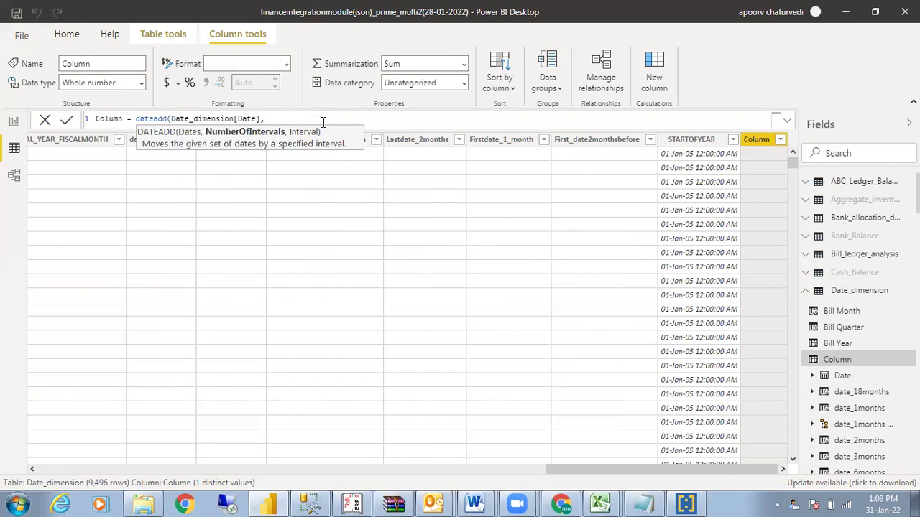
{"action": "type", "text": "-1,"}
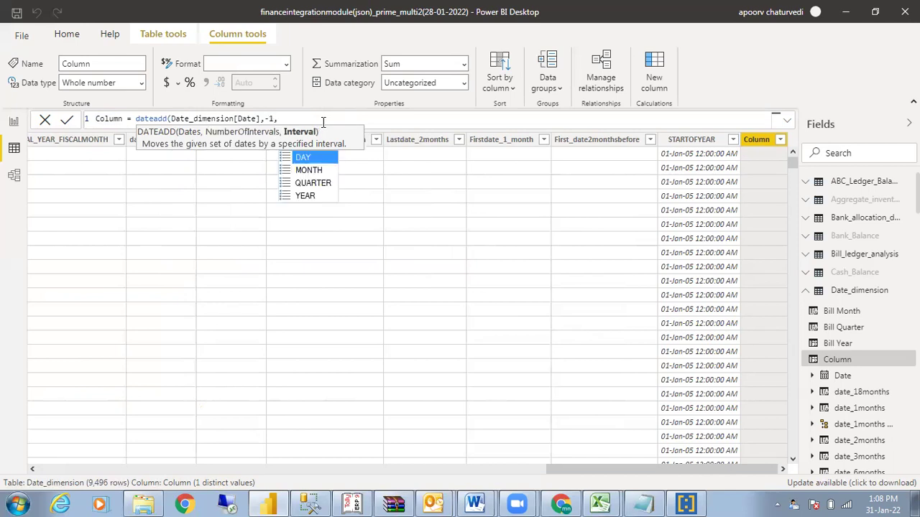
{"action": "key", "text": "Down"}
{"action": "key", "text": "Tab"}
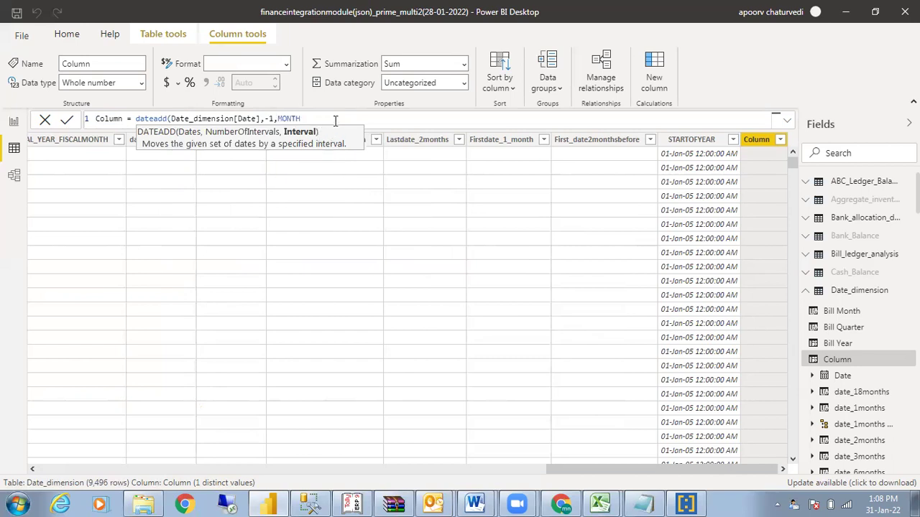
{"action": "type", "text": ")"}
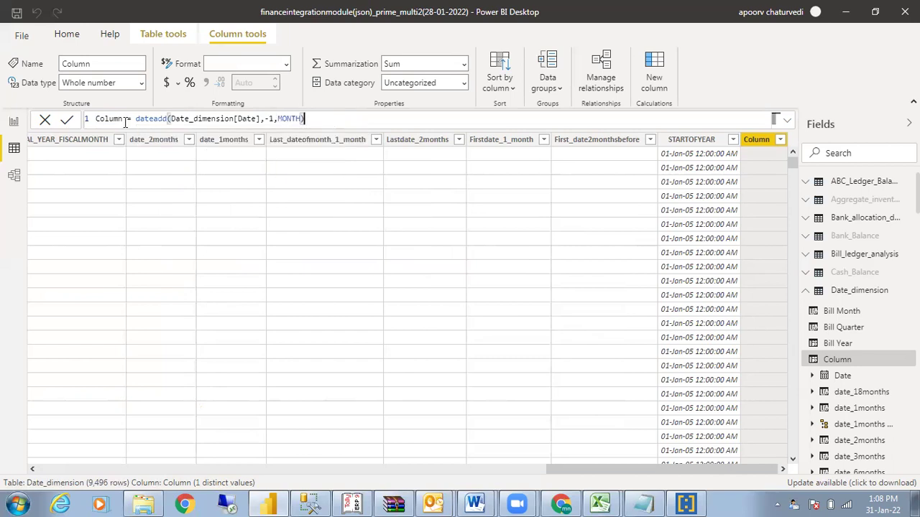
Replace the default column name in the formula with Date_one_month_before
{"action": "left_click_drag", "start_coordinate": [123, 119], "coordinate": [97, 123]}
{"action": "key", "text": "BackSpace"}
{"action": "type", "text": "Date"}
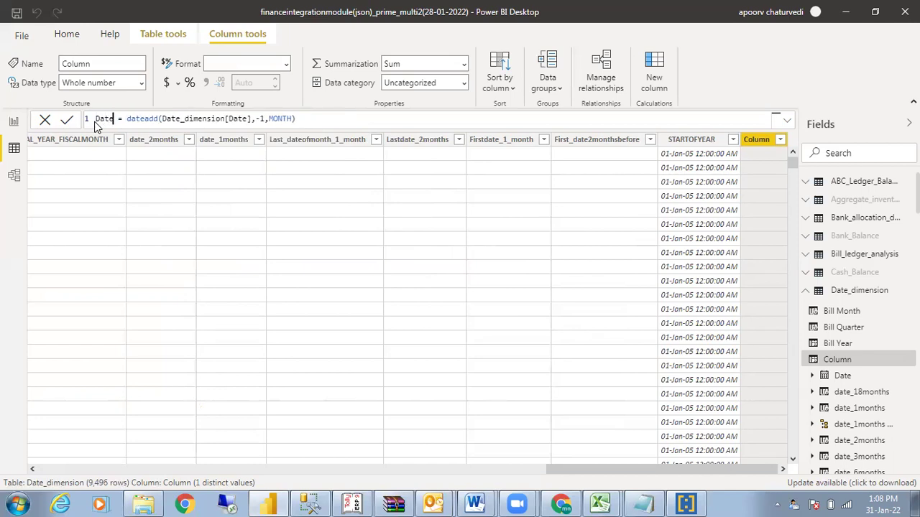
{"action": "type", "text": "_one"}
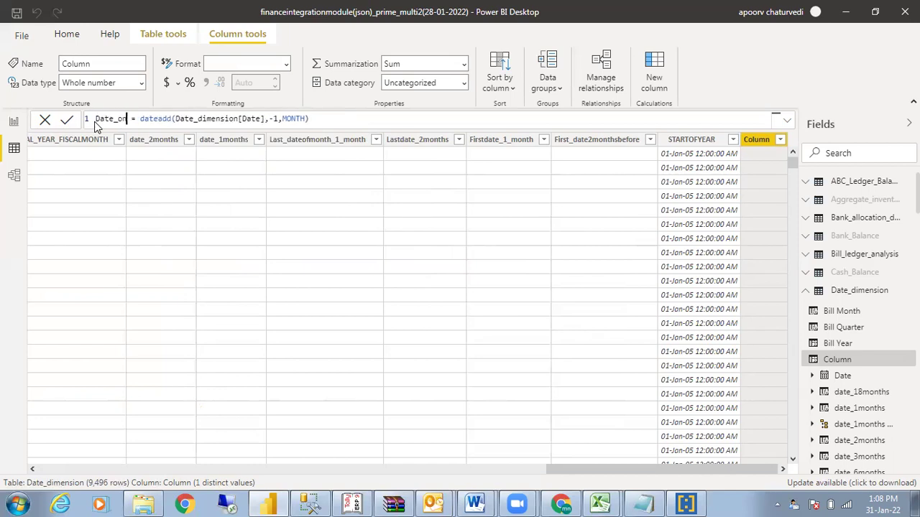
{"action": "type", "text": "_month_be"}
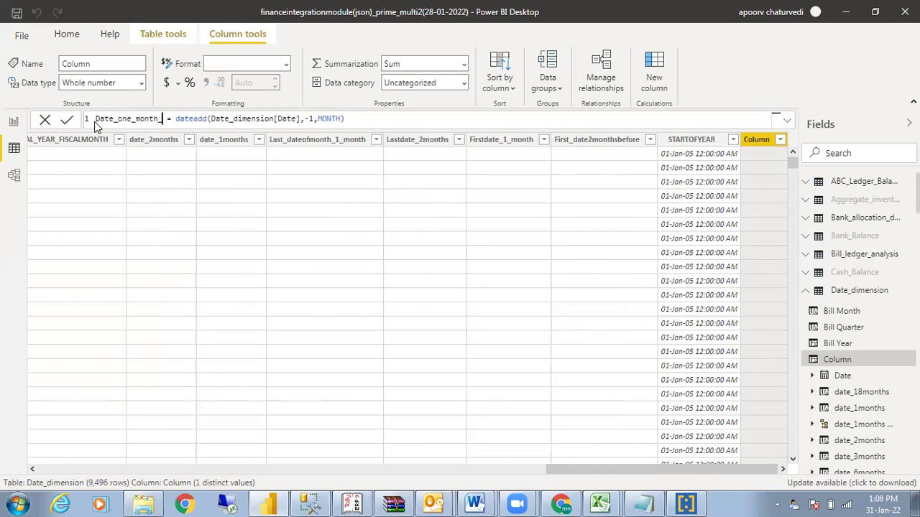
{"action": "type", "text": "fo"}
{"action": "key", "text": "BackSpace"}
{"action": "key", "text": "BackSpace"}
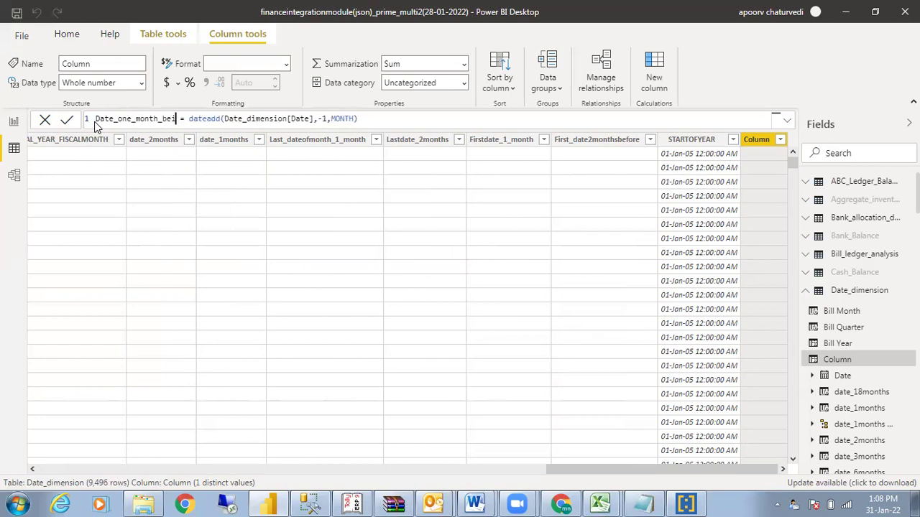
{"action": "type", "text": "fore"}
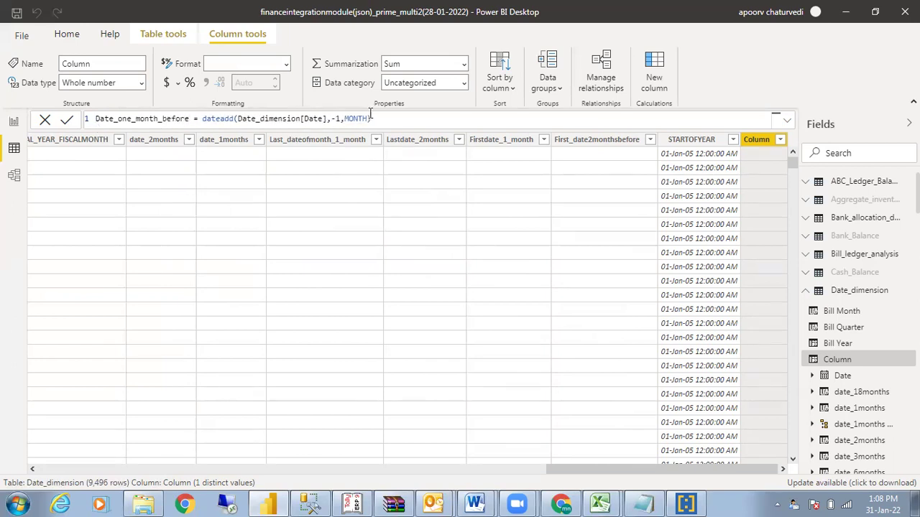
Commit the Date_one_month_before column formula and review the resulting dates further down the table
{"action": "left_click", "coordinate": [373, 119]}
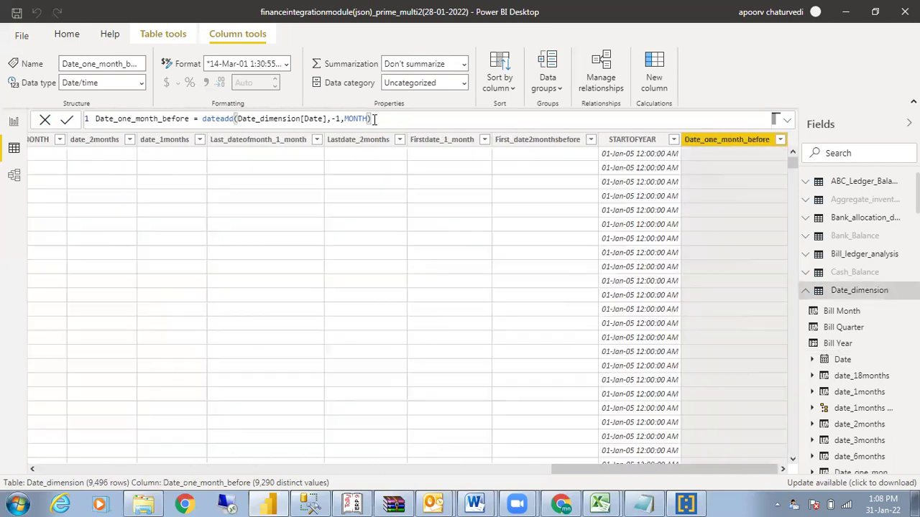
{"action": "left_click_drag", "start_coordinate": [793, 160], "coordinate": [794, 261]}
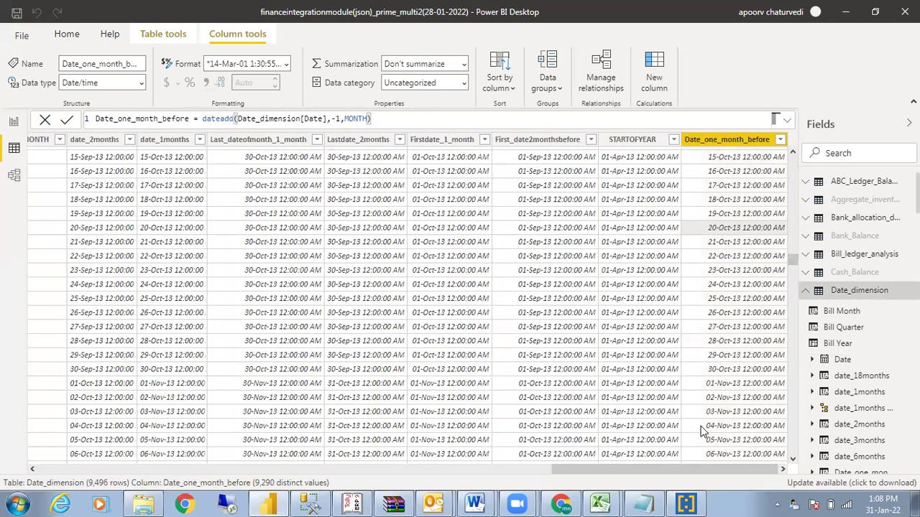
Add another calculated column to Date_dimension and name it startofmonth_onemonthbefore
{"action": "left_click", "coordinate": [746, 144]}
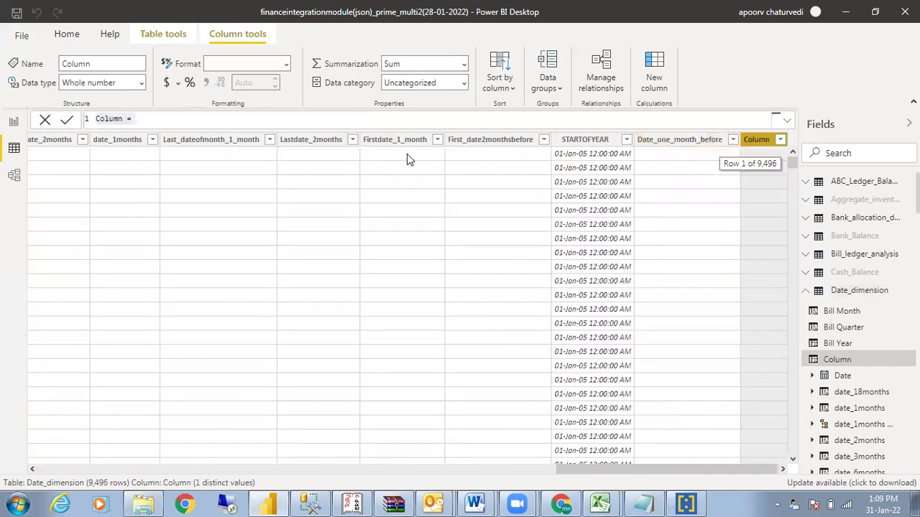
{"action": "left_click_drag", "start_coordinate": [133, 121], "coordinate": [82, 120]}
{"action": "type", "text": "start"}
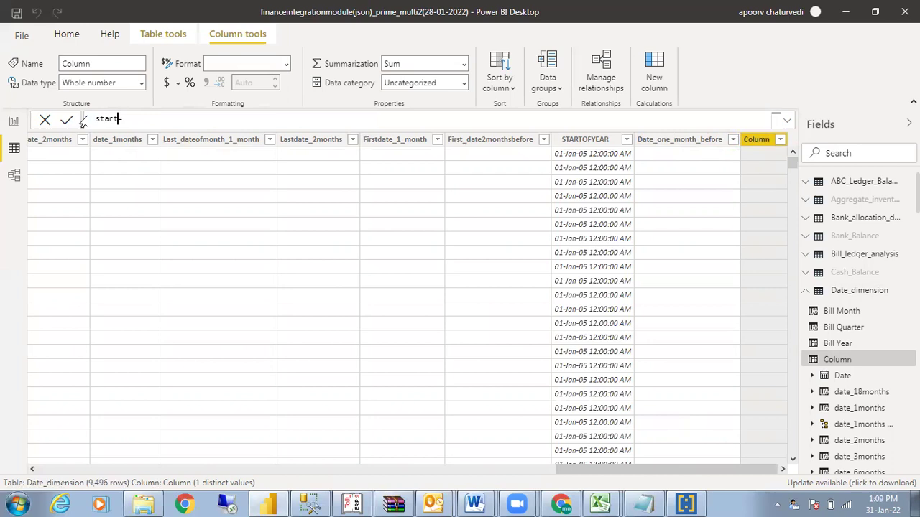
{"action": "type", "text": "ofmonth_onemonthbeofr"}
{"action": "left_click_drag", "start_coordinate": [215, 117], "coordinate": [198, 117]}
{"action": "type", "text": "fore"}
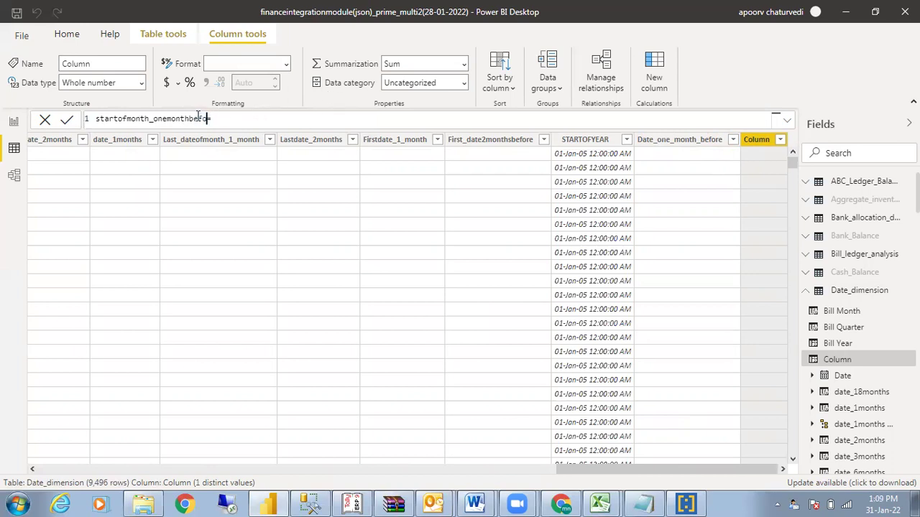
Define startofmonth_onemonthbefore as STARTOFMONTH(Date_dimension[Date_one_month_before]) and check its values down the table
{"action": "left_click", "coordinate": [228, 119]}
{"action": "type", "text": "start"}
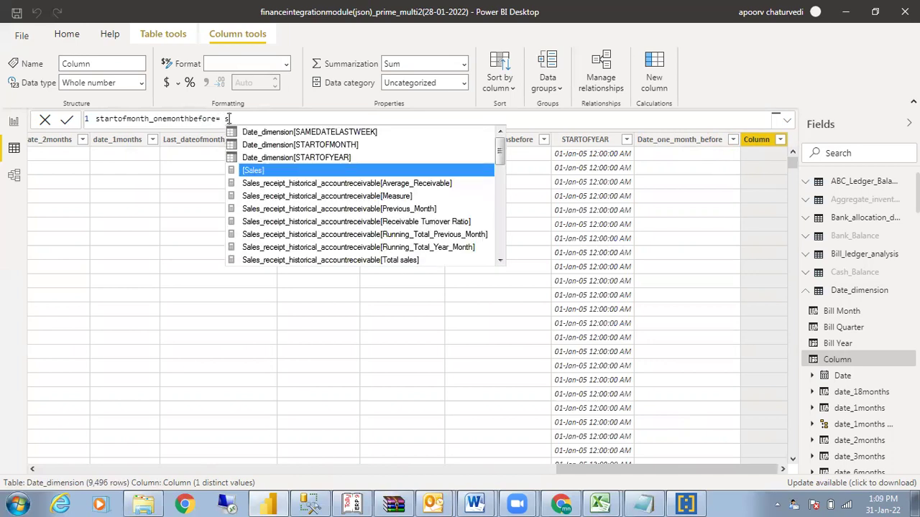
{"action": "left_click", "coordinate": [285, 170]}
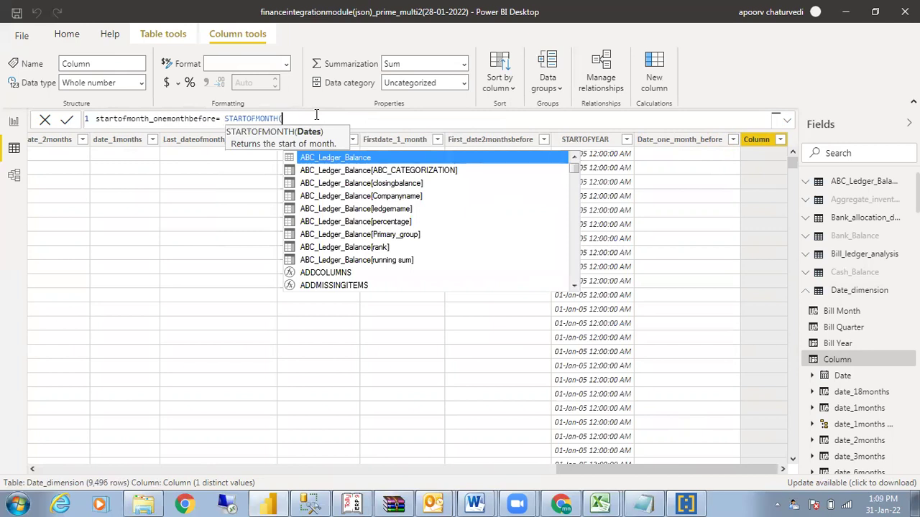
{"action": "type", "text": "date"}
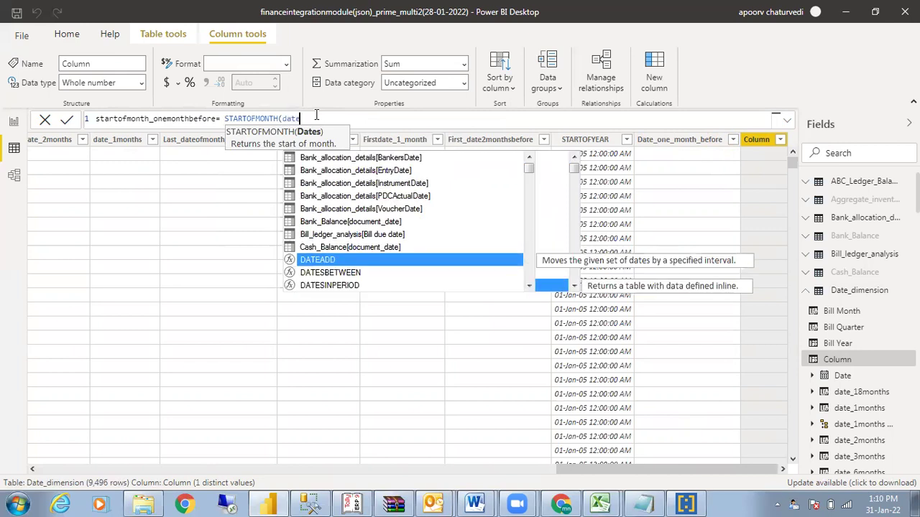
{"action": "left_click_drag", "start_coordinate": [529, 168], "coordinate": [527, 188]}
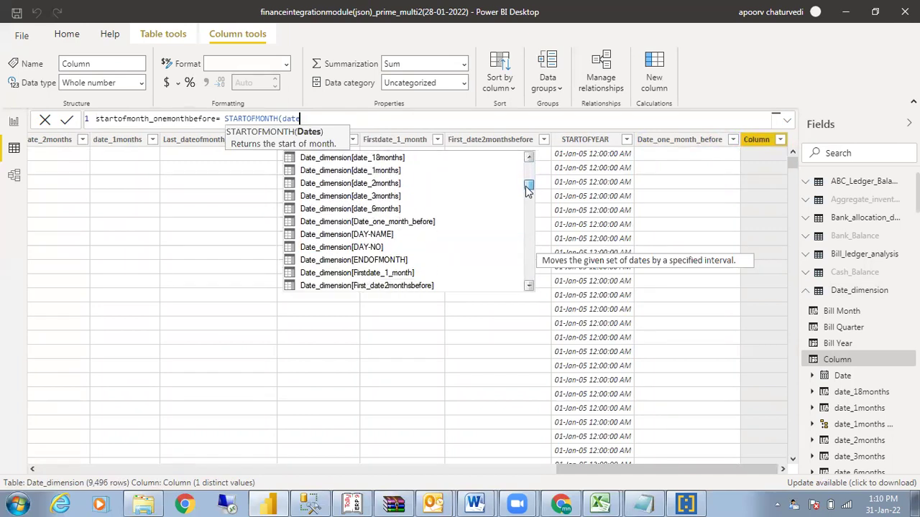
{"action": "left_click", "coordinate": [434, 224]}
{"action": "type", "text": ")"}
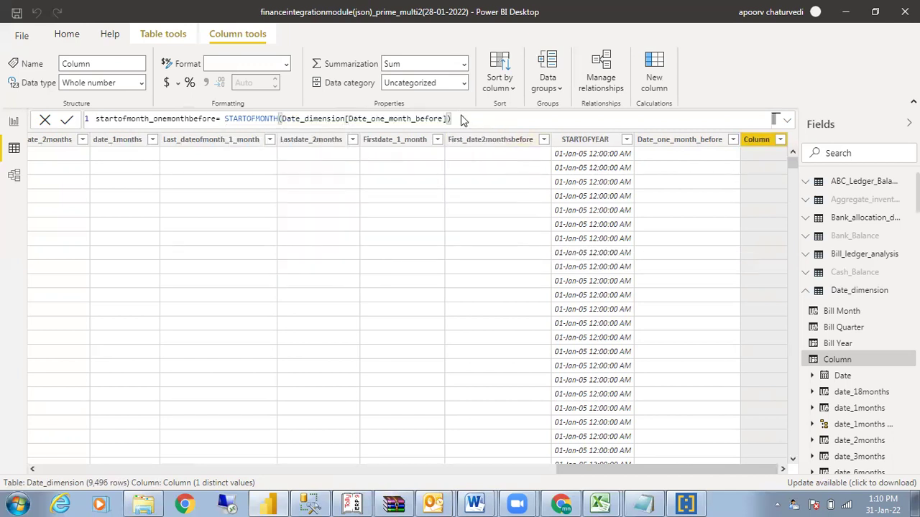
{"action": "key", "text": "Return"}
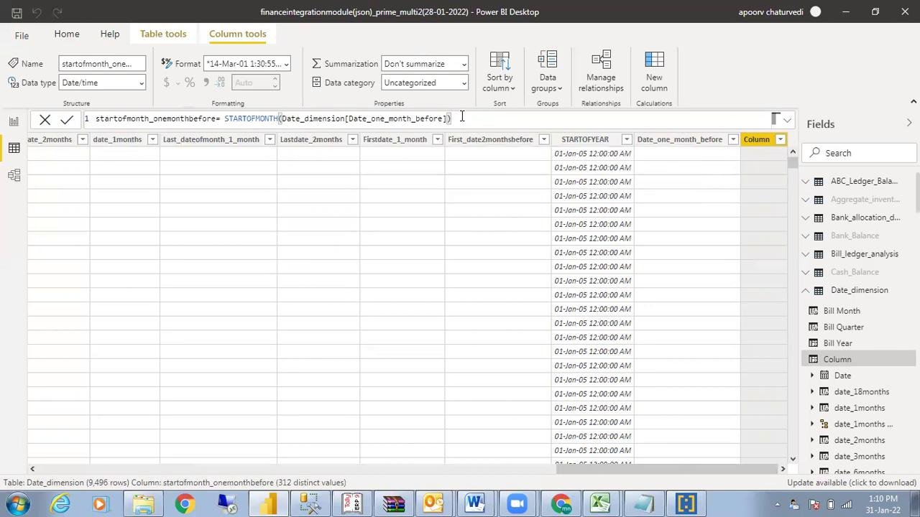
{"action": "left_click_drag", "start_coordinate": [696, 473], "coordinate": [722, 473]}
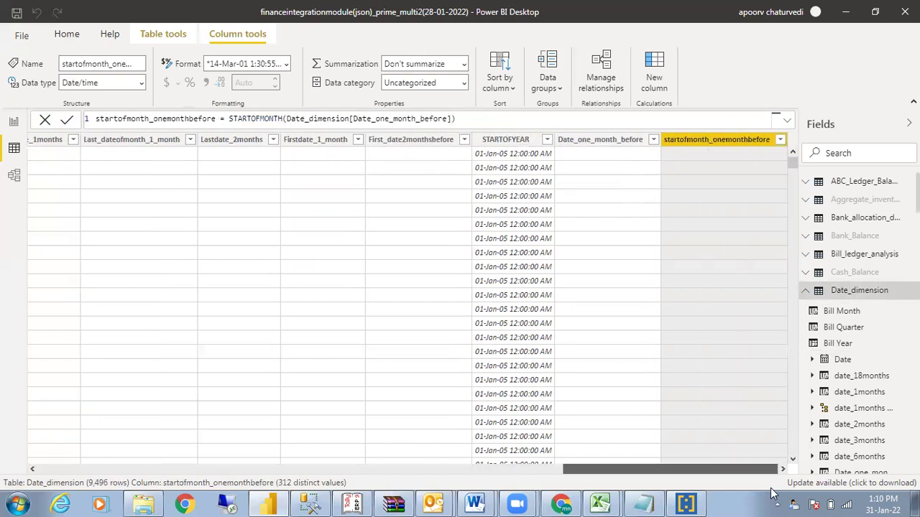
{"action": "left_click_drag", "start_coordinate": [793, 163], "coordinate": [795, 312]}
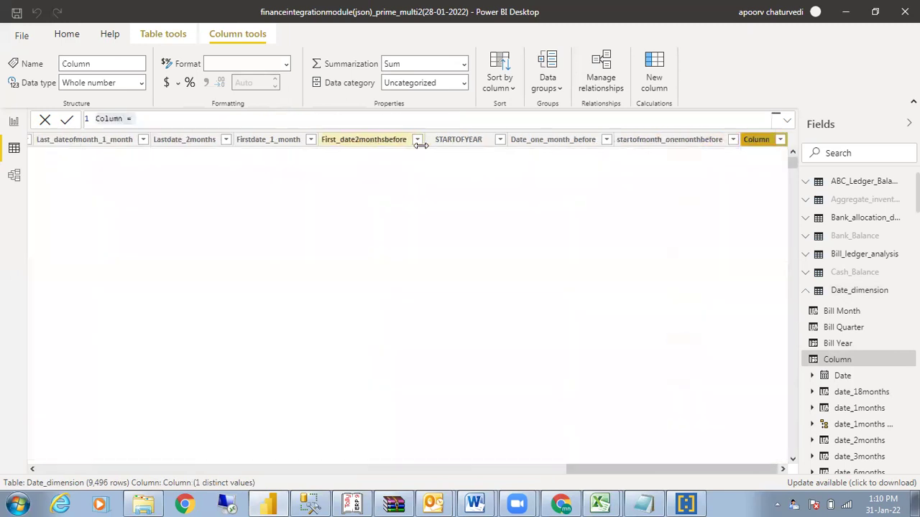
Add a further Date_dimension column named endofmonth_onemonthbefore and begin its formula with the ENDOFMONTH function
{"action": "triple_click", "coordinate": [340, 118]}
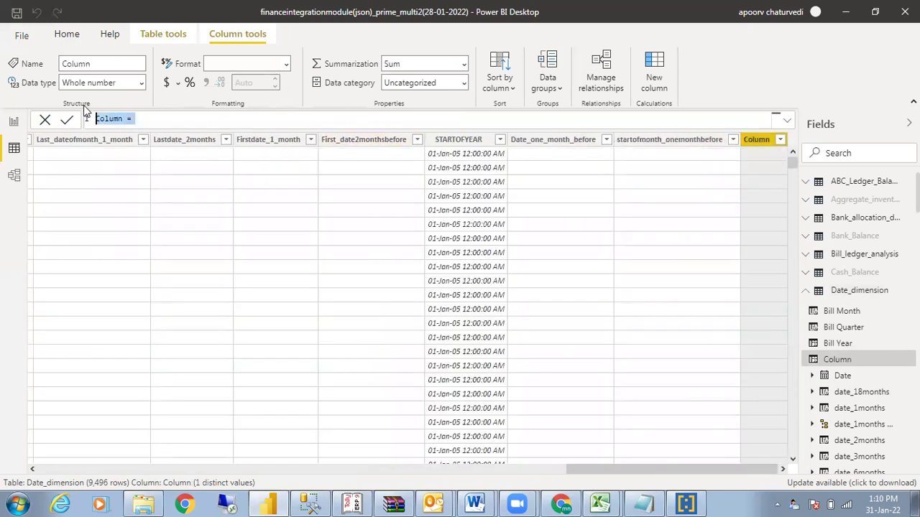
{"action": "type", "text": "endofmonth"}
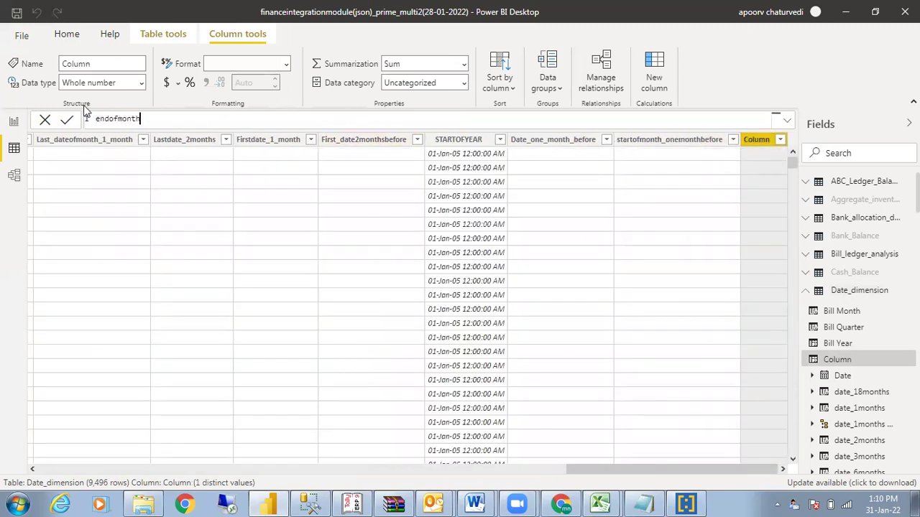
{"action": "type", "text": "_onemonthbefore=END"}
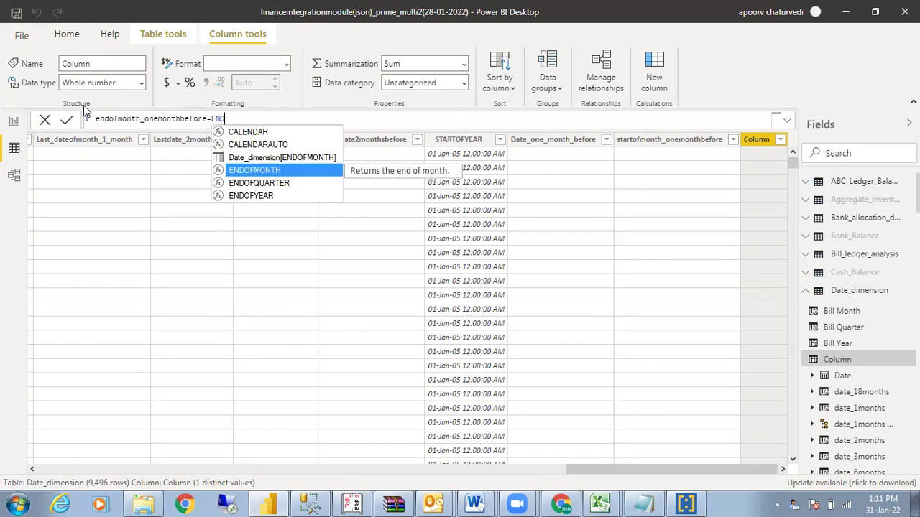
{"action": "left_click", "coordinate": [232, 170]}
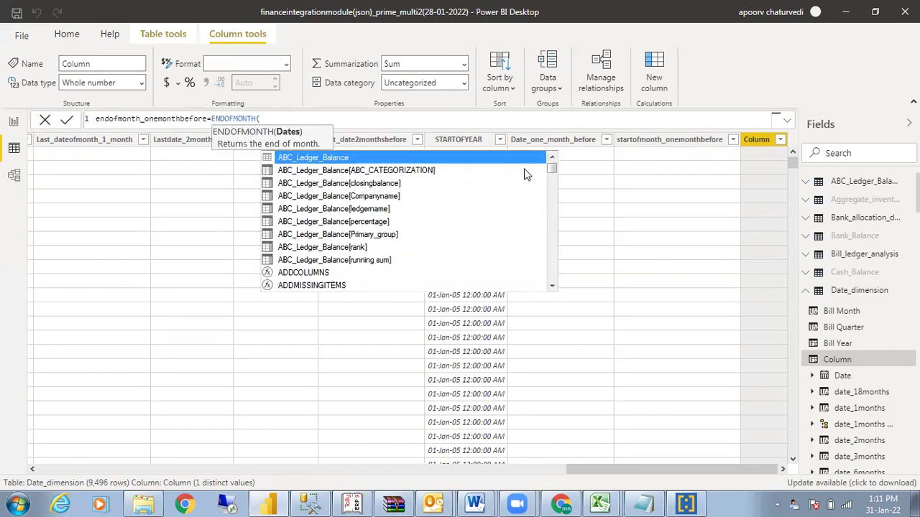
Complete the ENDOFMONTH formula with Date_dimension[Date_one_month_before] as its argument and commit the column
{"action": "mouse_move", "coordinate": [552, 168]}
{"action": "left_mouse_down"}
{"action": "mouse_move", "coordinate": [553, 191]}
{"action": "mouse_move", "coordinate": [553, 182]}
{"action": "left_mouse_up"}
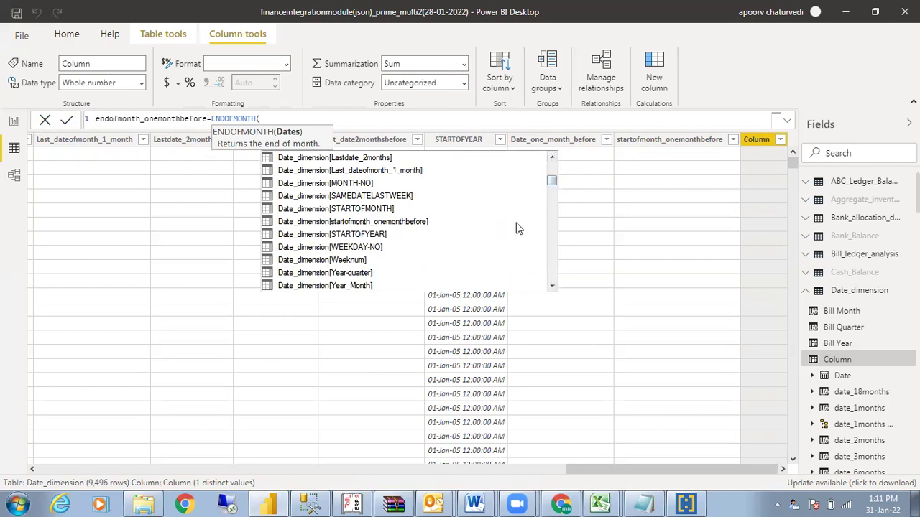
{"action": "left_click", "coordinate": [551, 157]}
{"action": "left_click", "coordinate": [552, 157]}
{"action": "left_click", "coordinate": [551, 157]}
{"action": "left_click", "coordinate": [551, 157]}
{"action": "left_click", "coordinate": [551, 157]}
{"action": "left_click", "coordinate": [551, 157]}
{"action": "left_click", "coordinate": [552, 158]}
{"action": "left_click", "coordinate": [551, 158]}
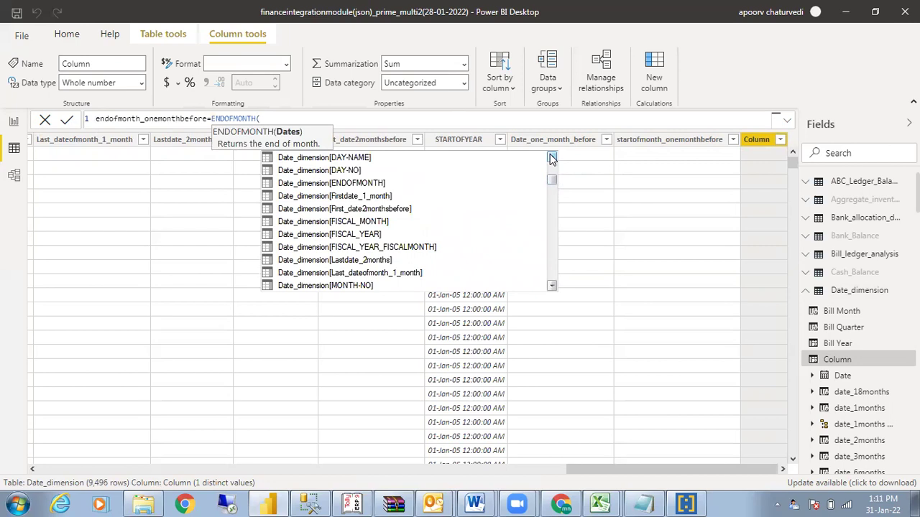
{"action": "left_click", "coordinate": [552, 157]}
{"action": "left_click", "coordinate": [551, 157]}
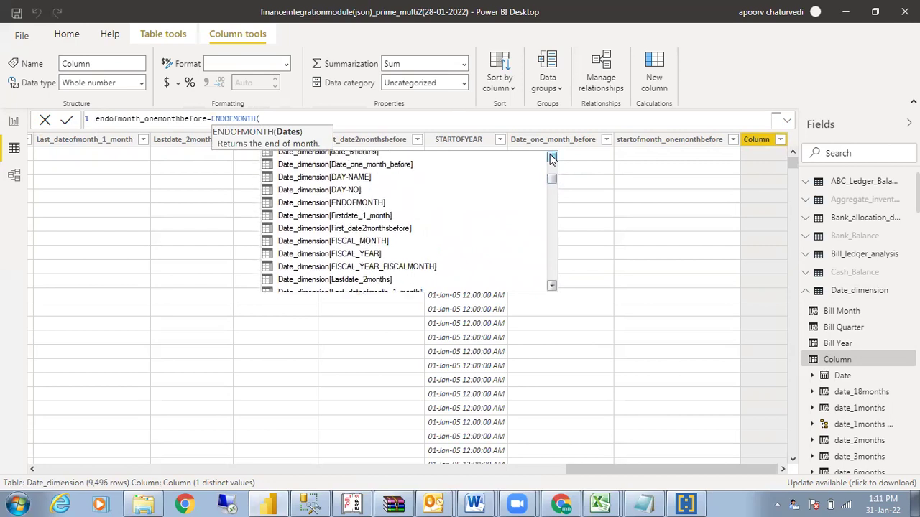
{"action": "left_click", "coordinate": [551, 157]}
{"action": "double_click", "coordinate": [473, 181]}
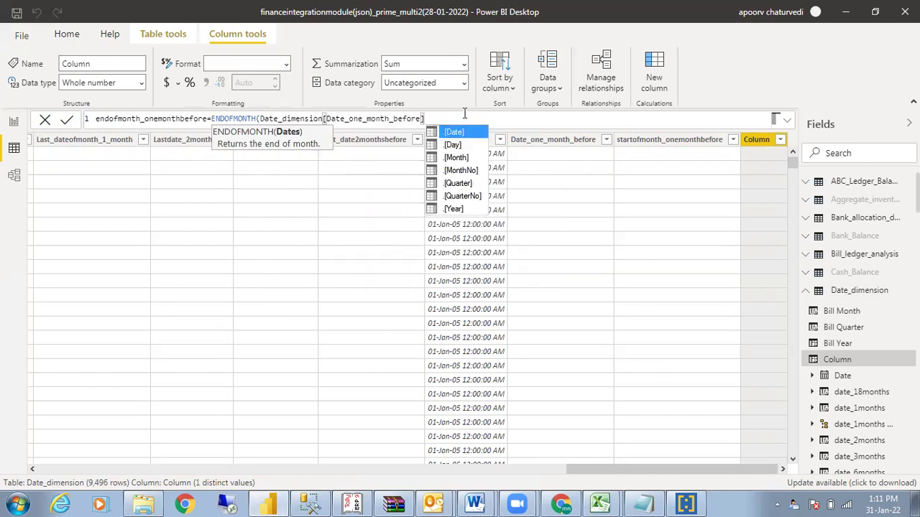
{"action": "key", "text": "Escape"}
{"action": "type", "text": ")"}
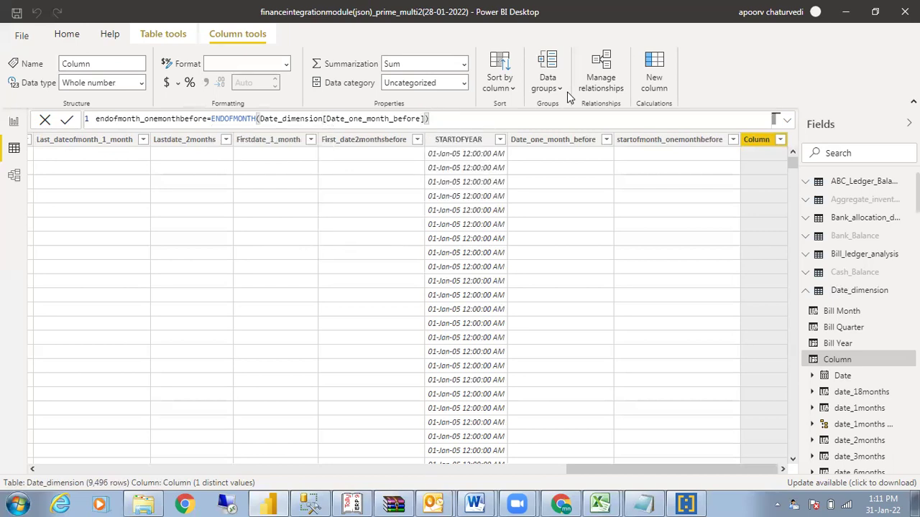
{"action": "key", "text": "Return"}
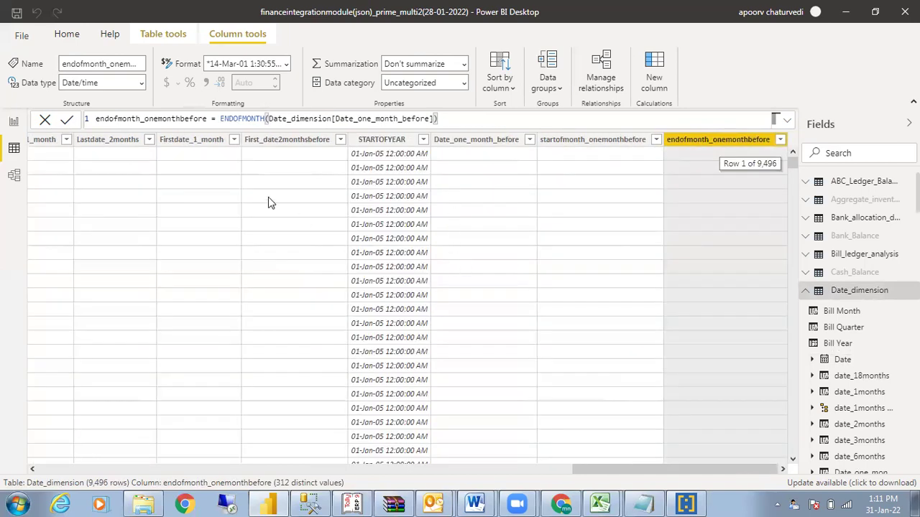
Return to the report page and display the full formula of the SUMOFSALES measure in Inventory_view_reporting
{"action": "left_click", "coordinate": [14, 122]}
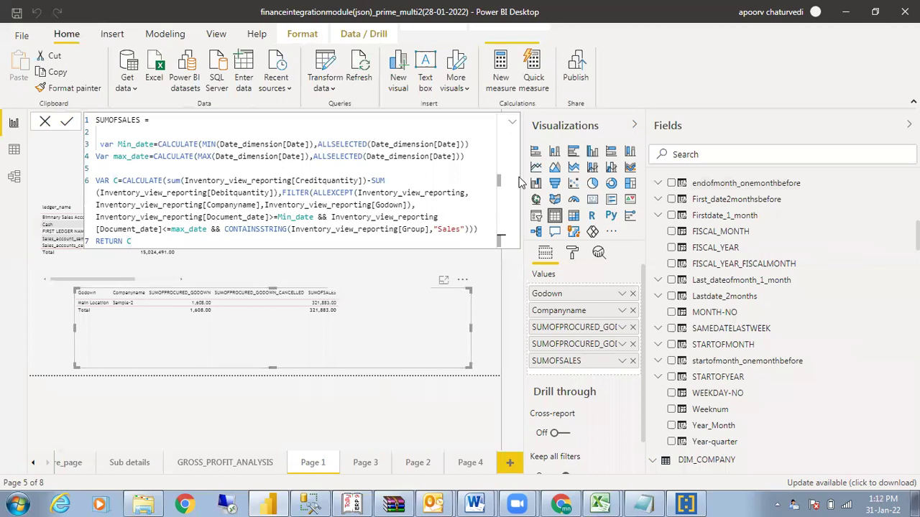
{"action": "left_click", "coordinate": [511, 125]}
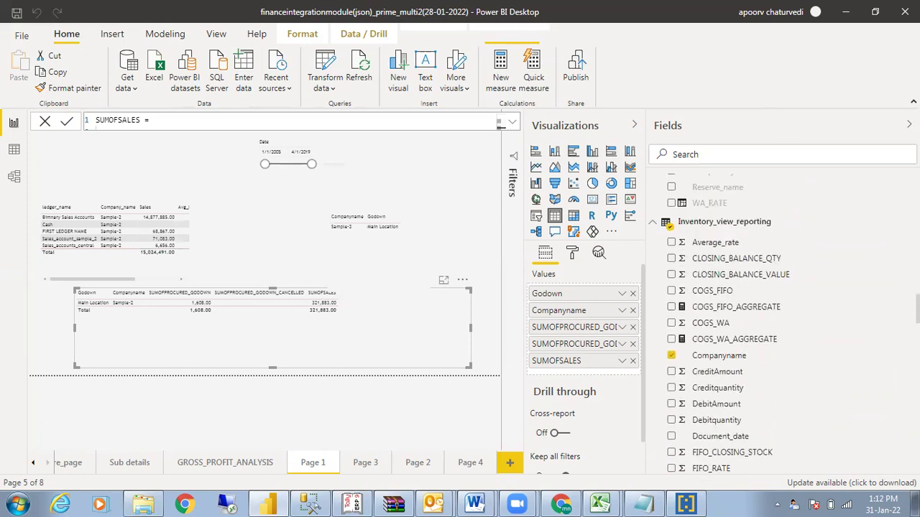
{"action": "left_click", "coordinate": [744, 225]}
{"action": "left_click", "coordinate": [654, 223]}
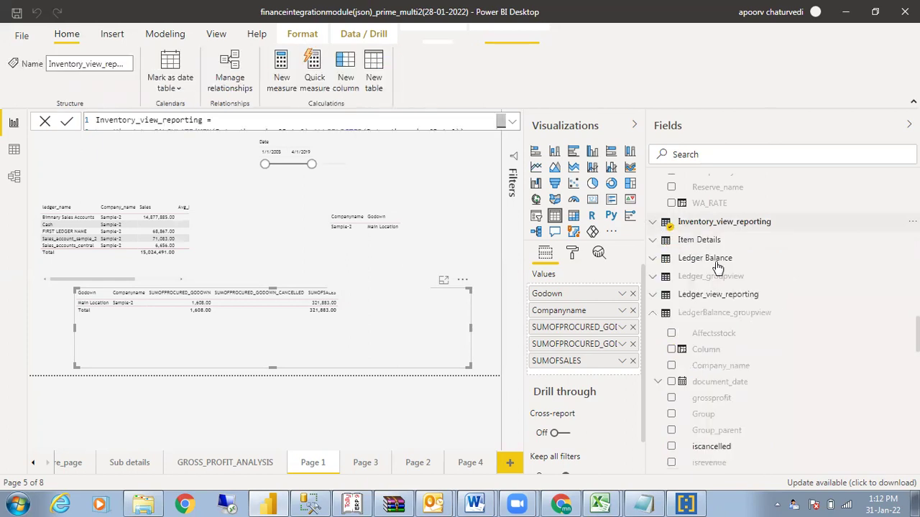
{"action": "scroll", "coordinate": [883, 374], "scroll_direction": "down", "scroll_amount": 4}
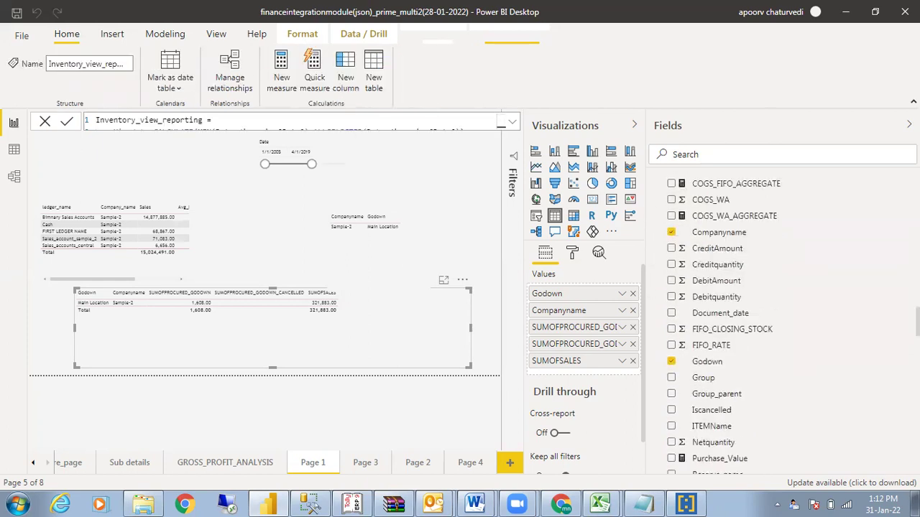
{"action": "scroll", "coordinate": [747, 363], "scroll_direction": "down", "scroll_amount": 4}
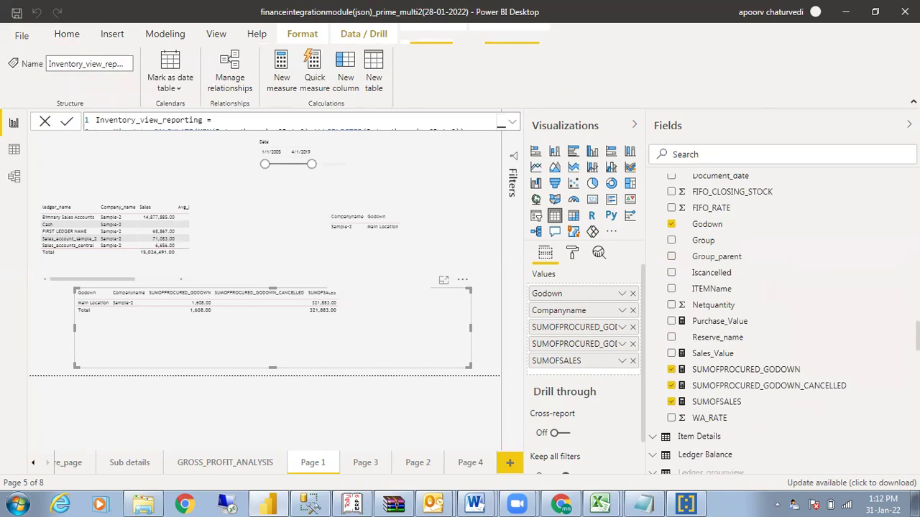
{"action": "left_click", "coordinate": [733, 369]}
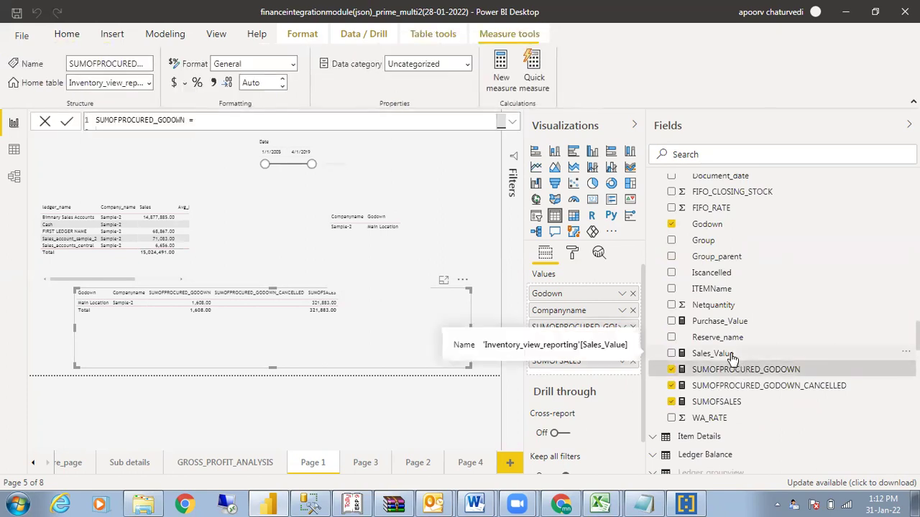
{"action": "left_click", "coordinate": [733, 402]}
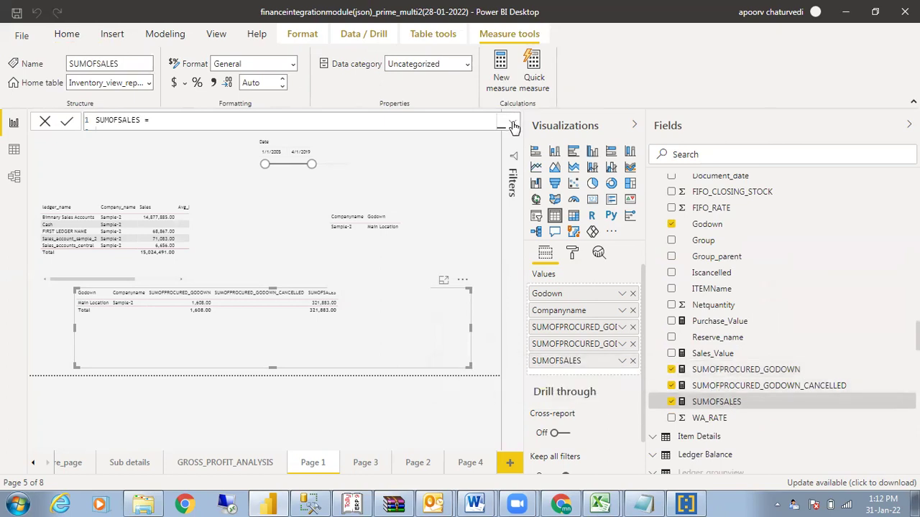
{"action": "left_click", "coordinate": [511, 124]}
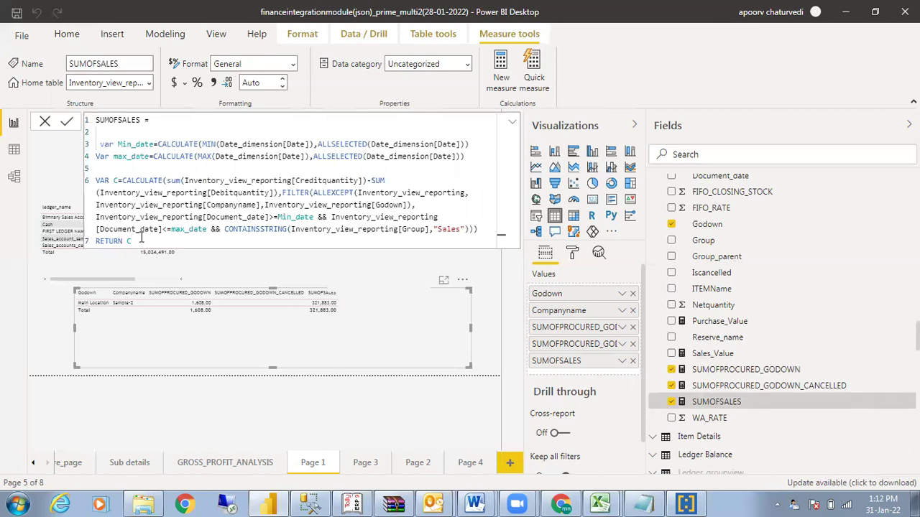
Copy the entire SUMOFSALES formula, and create and select a new measure in Inventory_view_reporting
{"action": "left_click_drag", "start_coordinate": [140, 241], "coordinate": [92, 113]}
{"action": "key", "text": "ctrl+c"}
{"action": "left_click", "coordinate": [92, 112]}
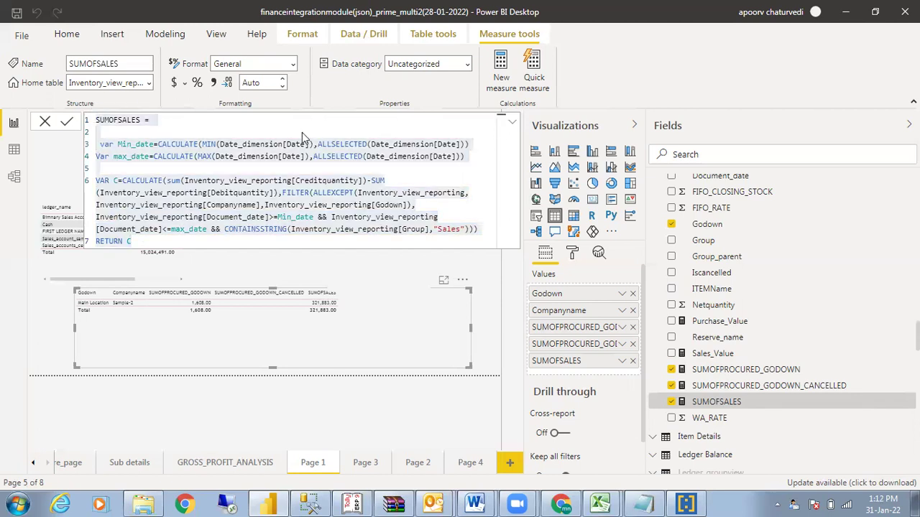
{"action": "left_click", "coordinate": [447, 332]}
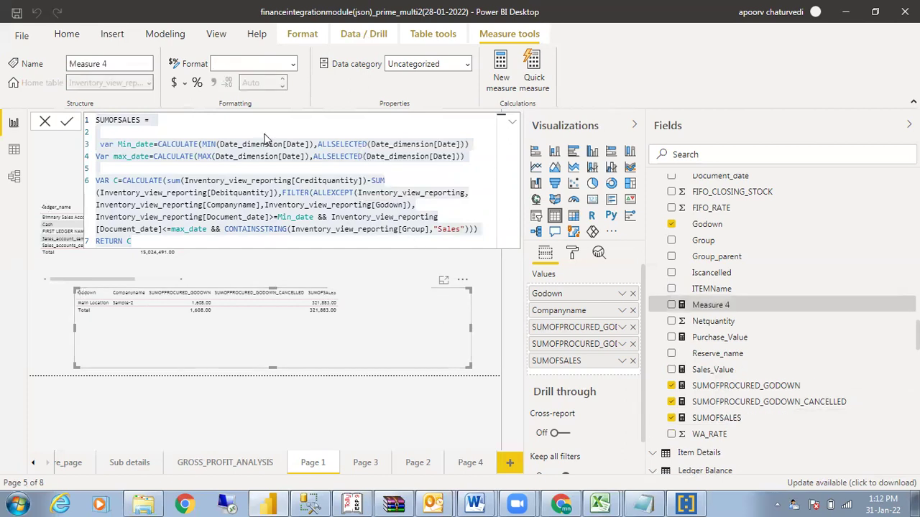
{"action": "left_click", "coordinate": [138, 234]}
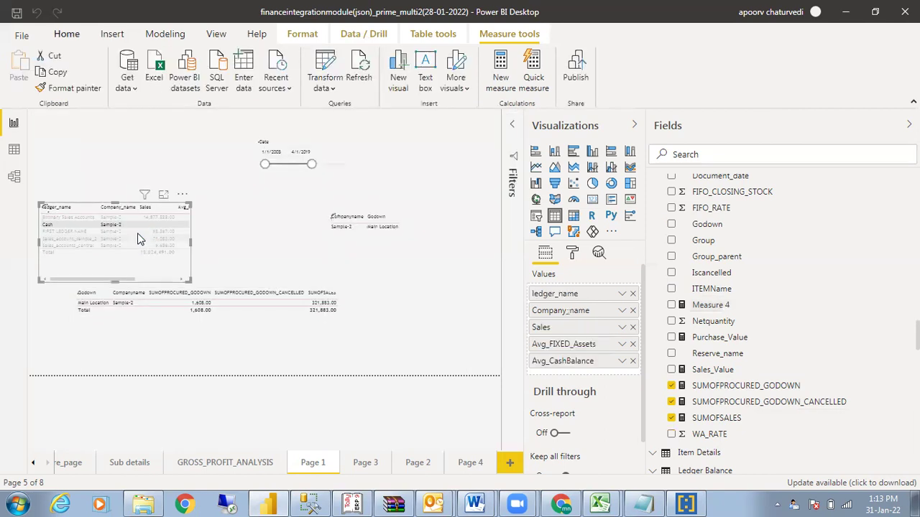
{"action": "left_click", "coordinate": [702, 306]}
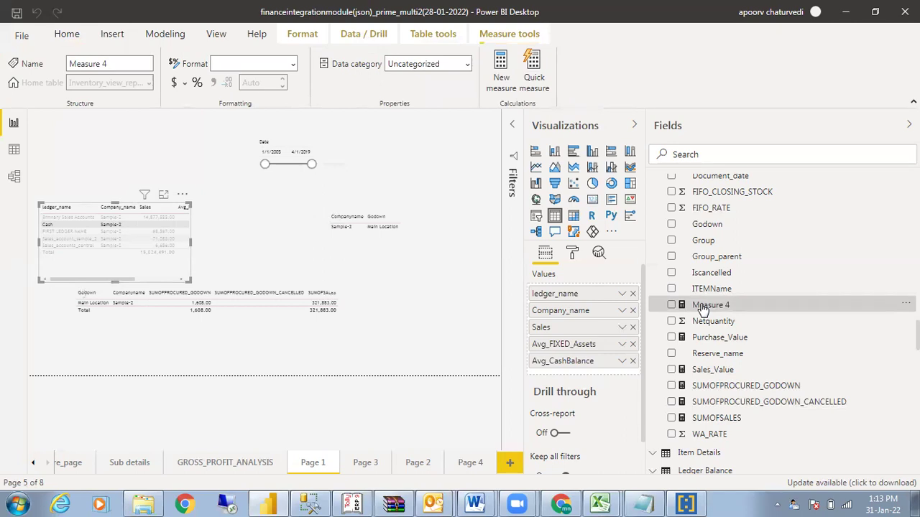
Replace the new measure's default formula text with the copied SUMOFSALES formula
{"action": "left_click", "coordinate": [345, 120]}
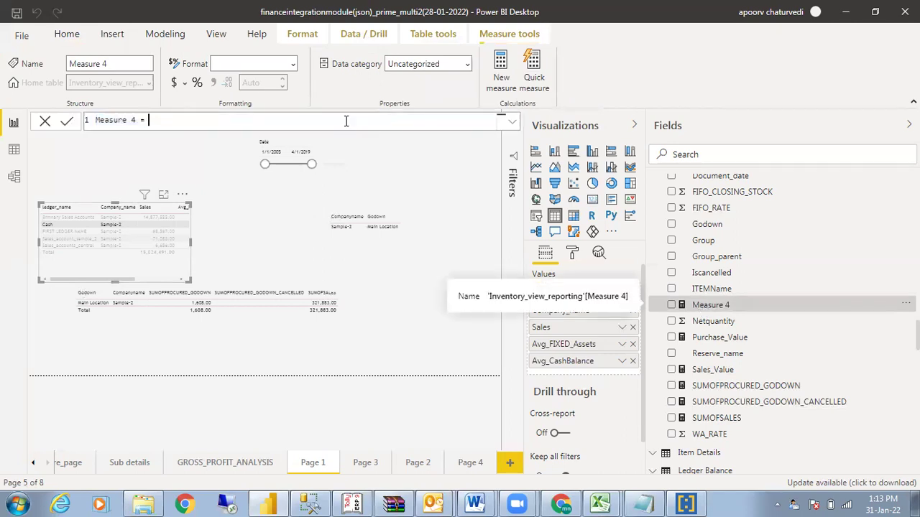
{"action": "left_click_drag", "start_coordinate": [222, 117], "coordinate": [48, 120]}
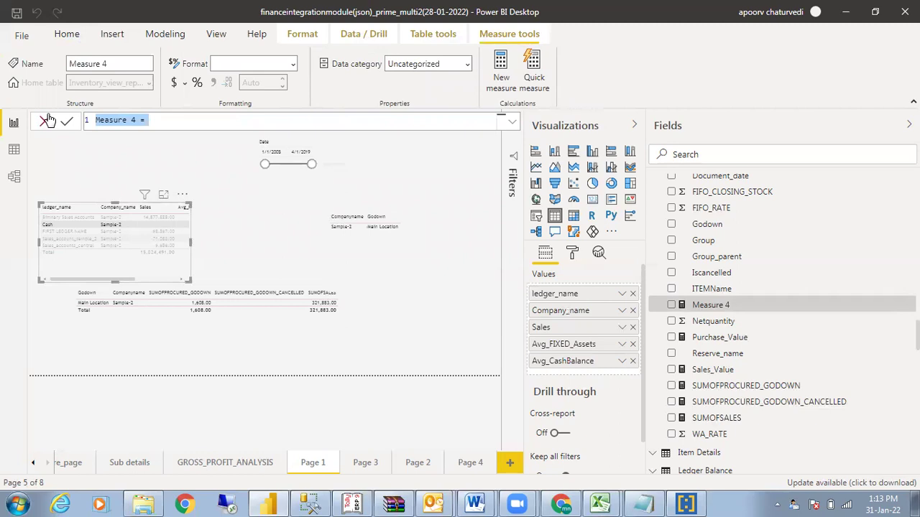
{"action": "key", "text": "ctrl+v"}
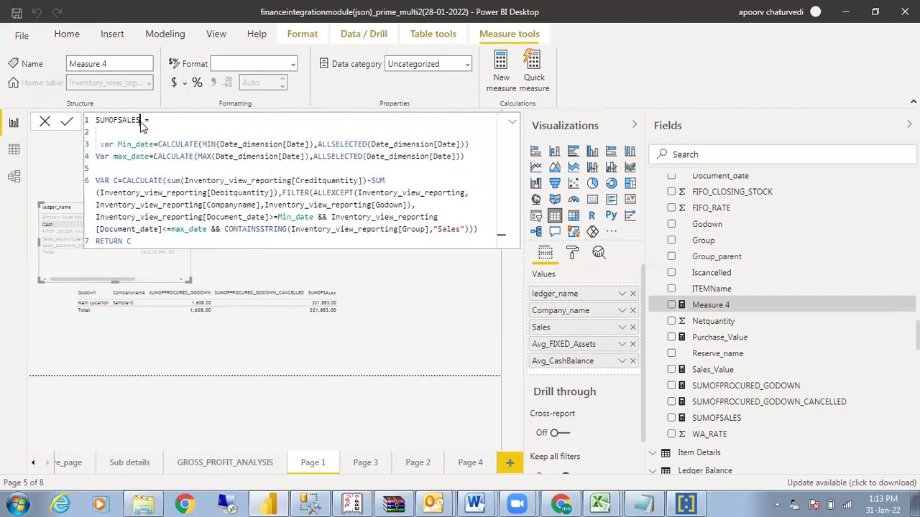
Check the Excel report's sale return column, rename the measure SUMOFSALESRETURNLASTMONTH, and remove the Creditquantity sum from variable C
{"action": "mouse_move", "coordinate": [600, 503]}
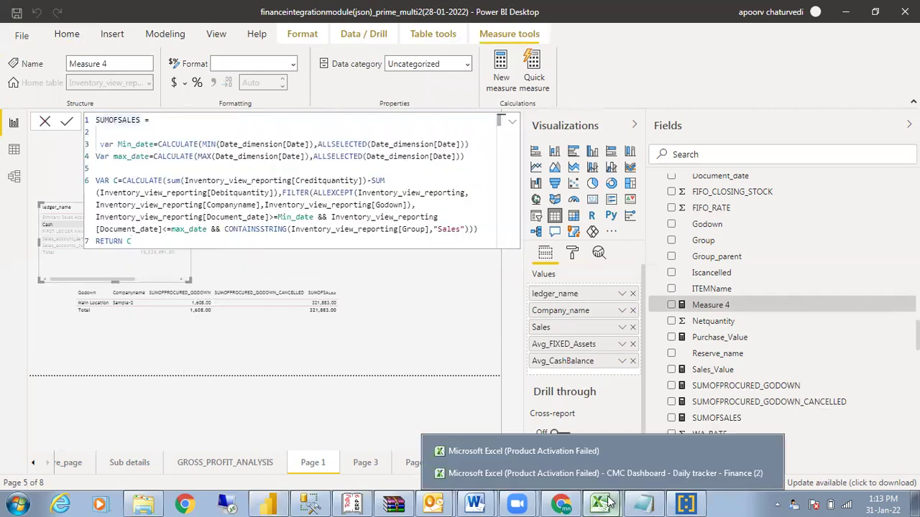
{"action": "left_click", "coordinate": [607, 483]}
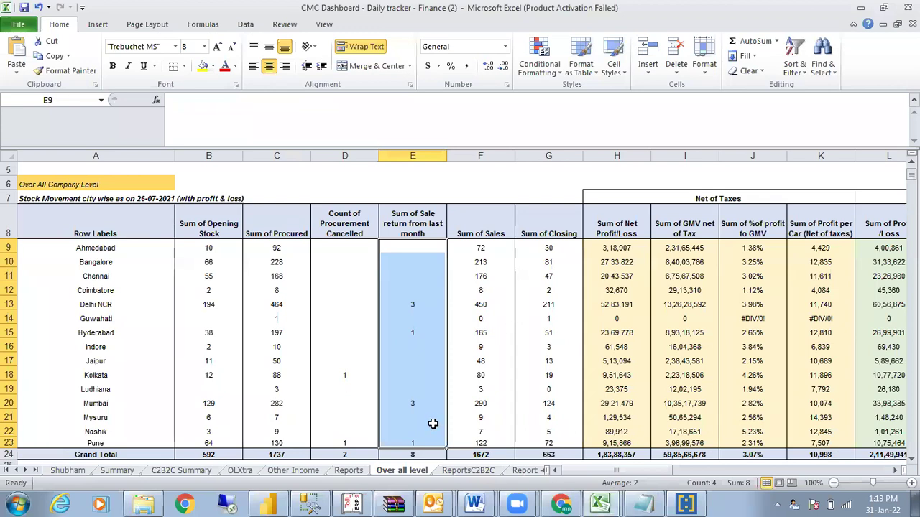
{"action": "left_click", "coordinate": [267, 497]}
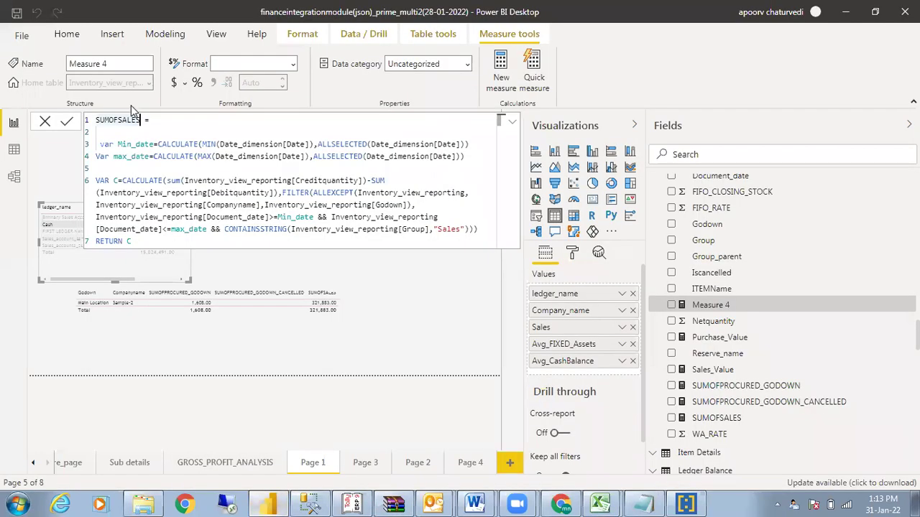
{"action": "type", "text": "RETURNLASTMONTH"}
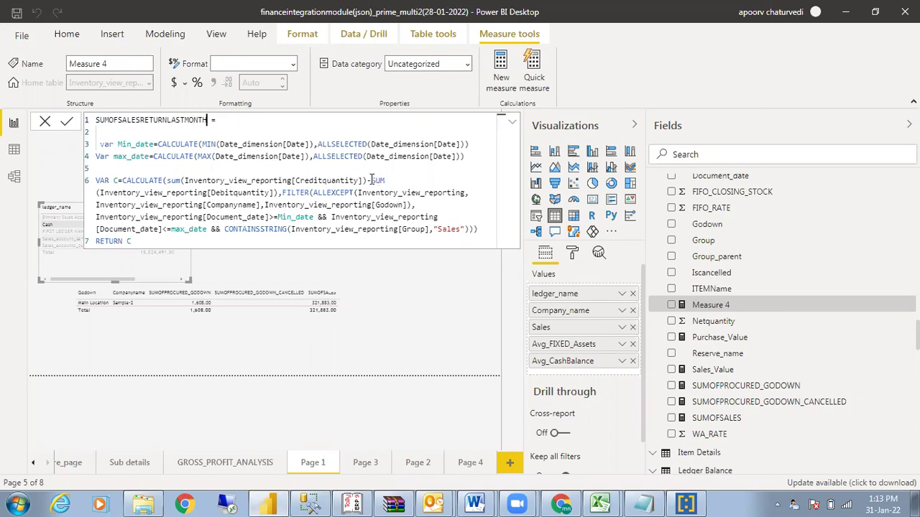
{"action": "left_click_drag", "start_coordinate": [371, 181], "coordinate": [168, 180]}
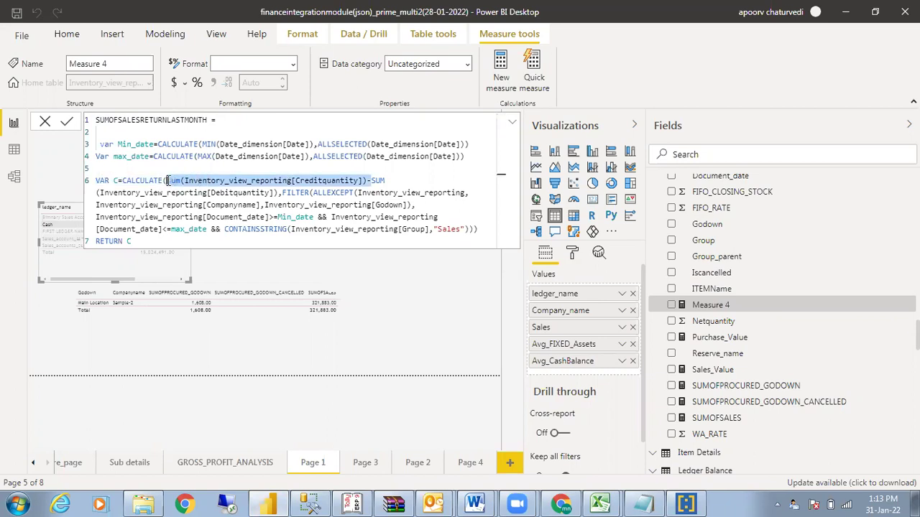
{"action": "key", "text": "BackSpace"}
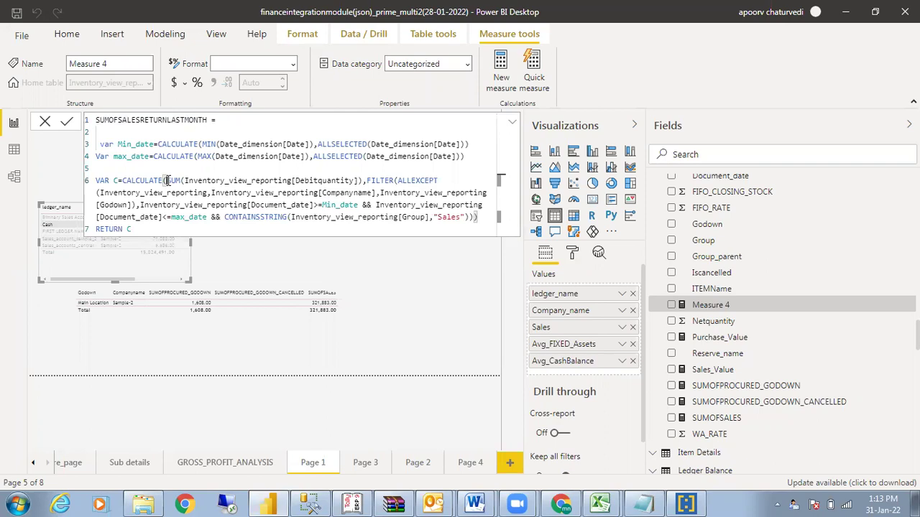
Replace the MIN argument in the Min_date variable with Date_dimension[startofmonth_onemonthbefore]
{"action": "left_click", "coordinate": [227, 144]}
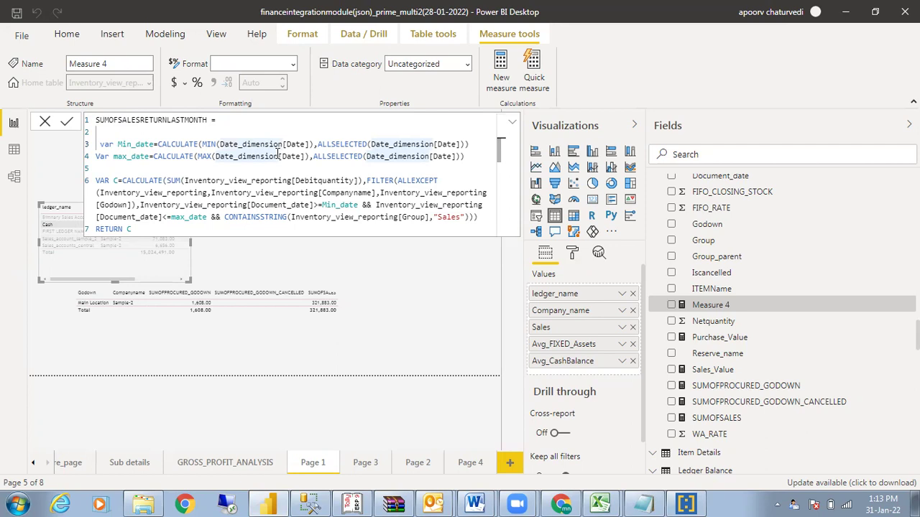
{"action": "left_click_drag", "start_coordinate": [309, 144], "coordinate": [221, 143]}
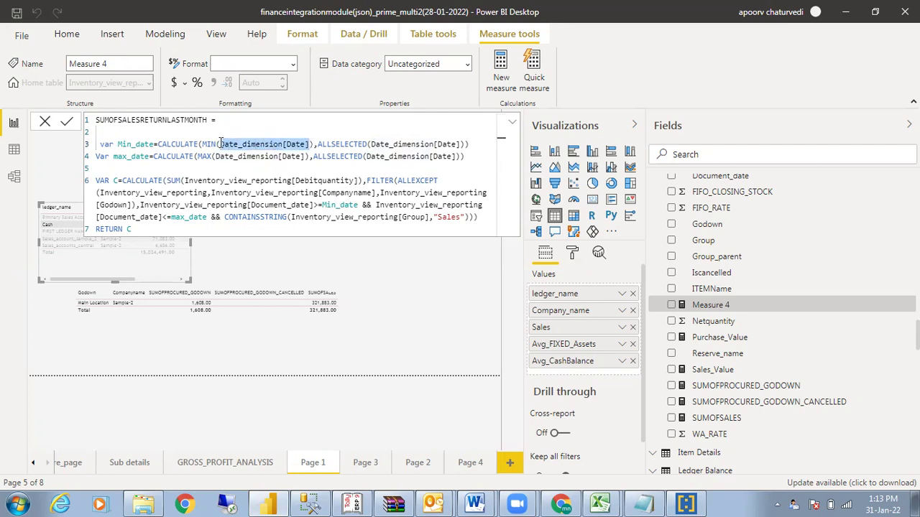
{"action": "type", "text": "START"}
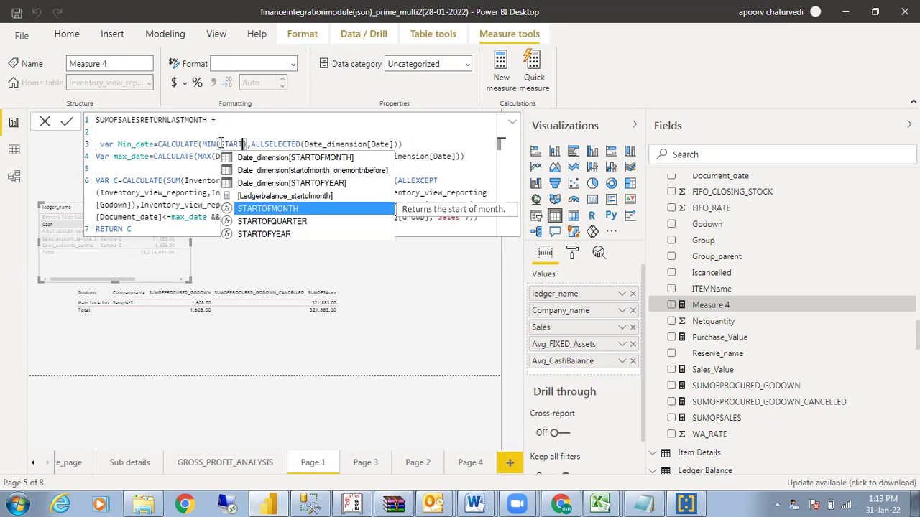
{"action": "left_click", "coordinate": [306, 172]}
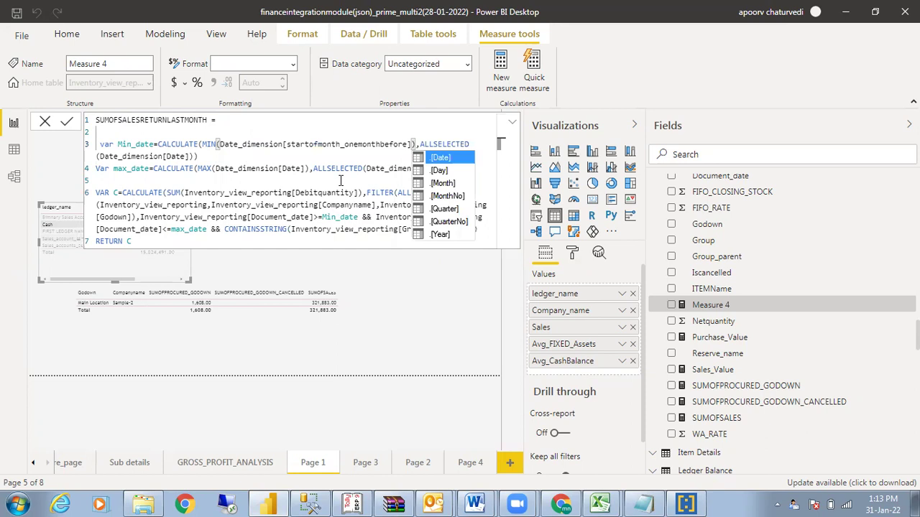
{"action": "key", "text": "End"}
{"action": "key", "text": "Escape"}
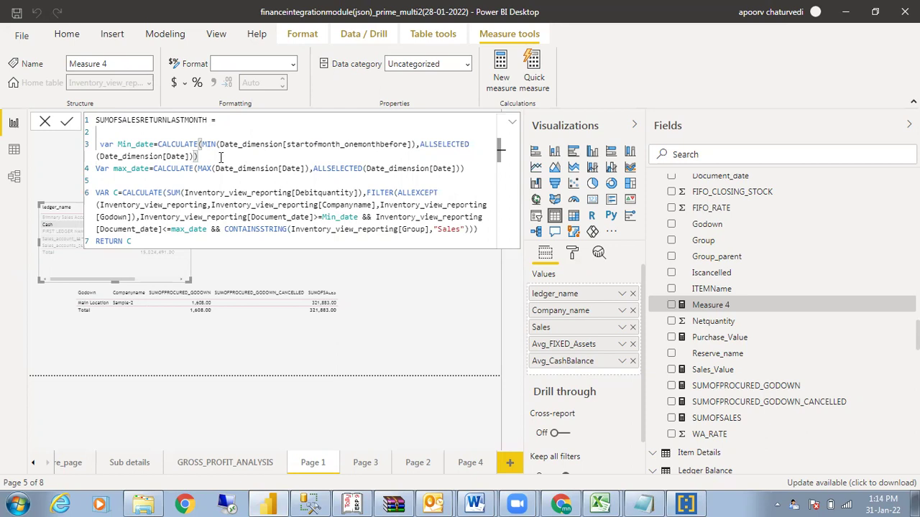
Replace the ALLSELECTED clause in Min_date with a FILTER function that uses Date_dimension as its table
{"action": "left_click_drag", "start_coordinate": [198, 157], "coordinate": [421, 145]}
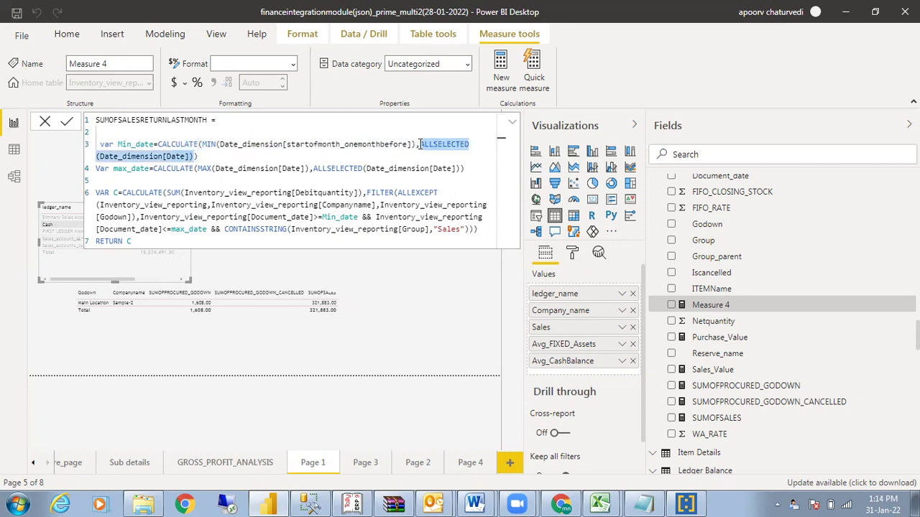
{"action": "type", "text": "FILTER("}
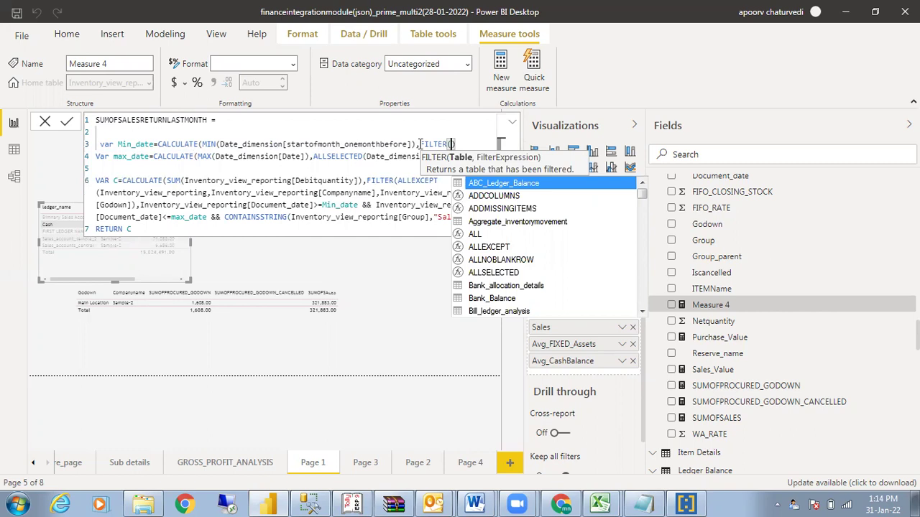
{"action": "type", "text": "DATE"}
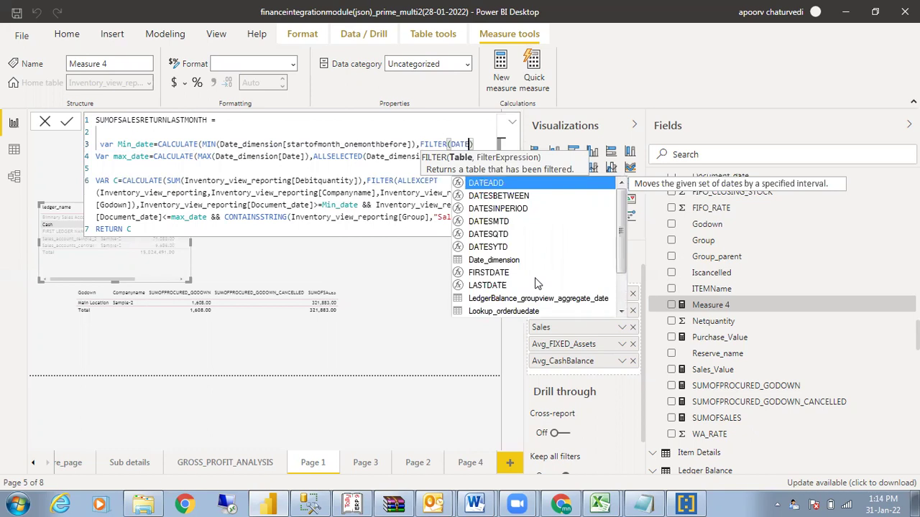
{"action": "left_click", "coordinate": [535, 260]}
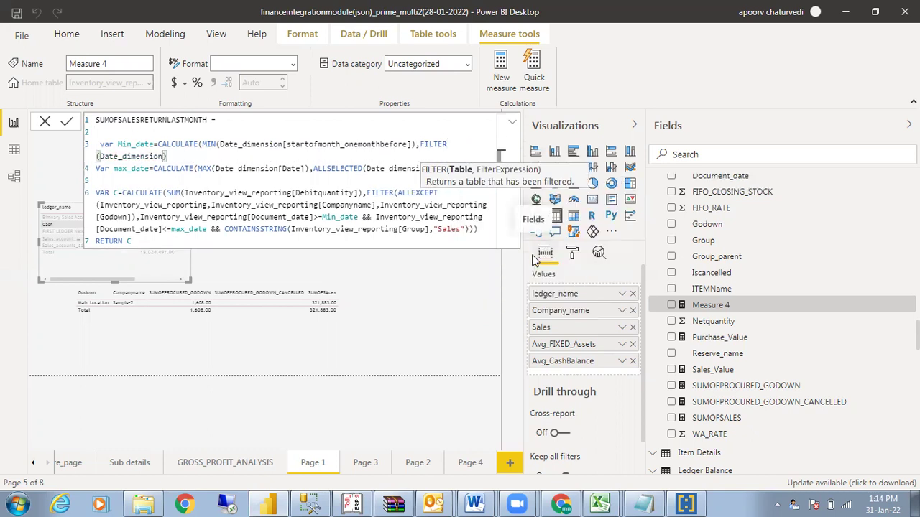
{"action": "type", "text": ","}
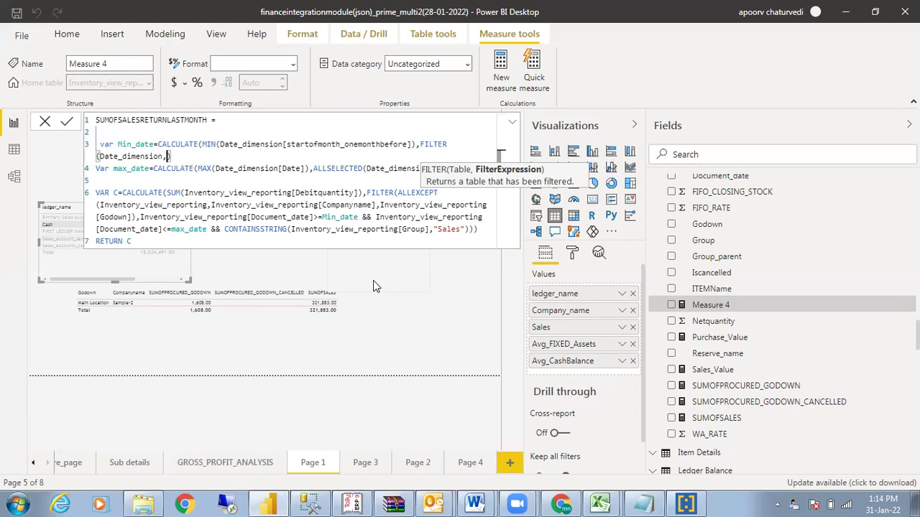
{"action": "type", "text": "DAT"}
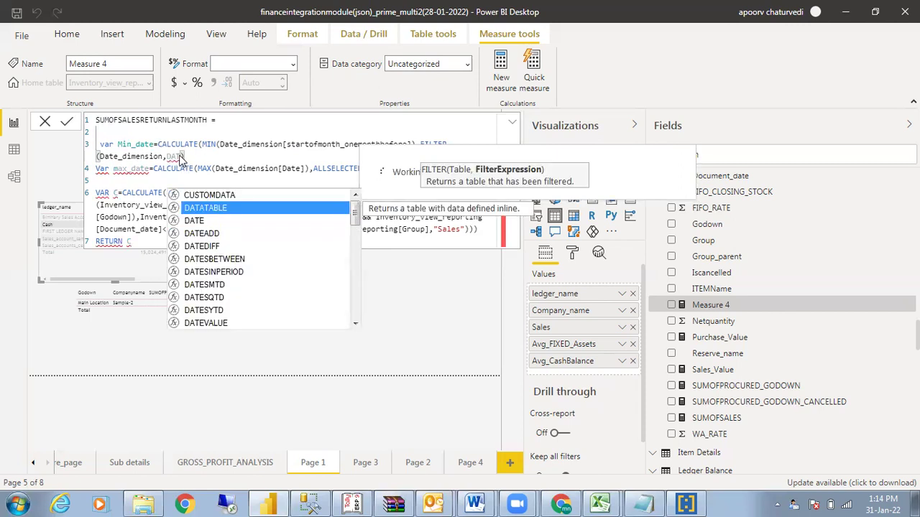
{"action": "left_click_drag", "start_coordinate": [355, 210], "coordinate": [356, 243]}
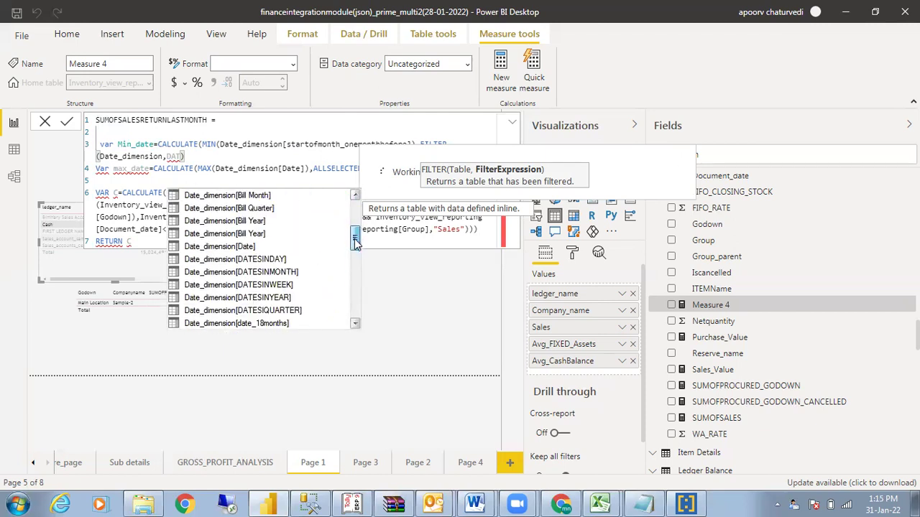
{"action": "left_click", "coordinate": [273, 246]}
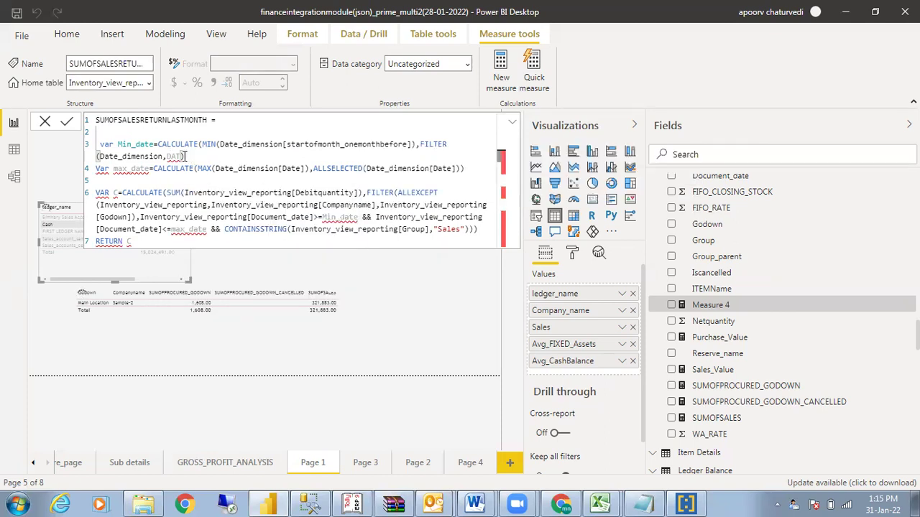
Set the Min_date filter condition to Date_dimension[Date]=TODAY() and close the FILTER function
{"action": "left_click_drag", "start_coordinate": [183, 155], "coordinate": [168, 155]}
{"action": "type", "text": "DATE"}
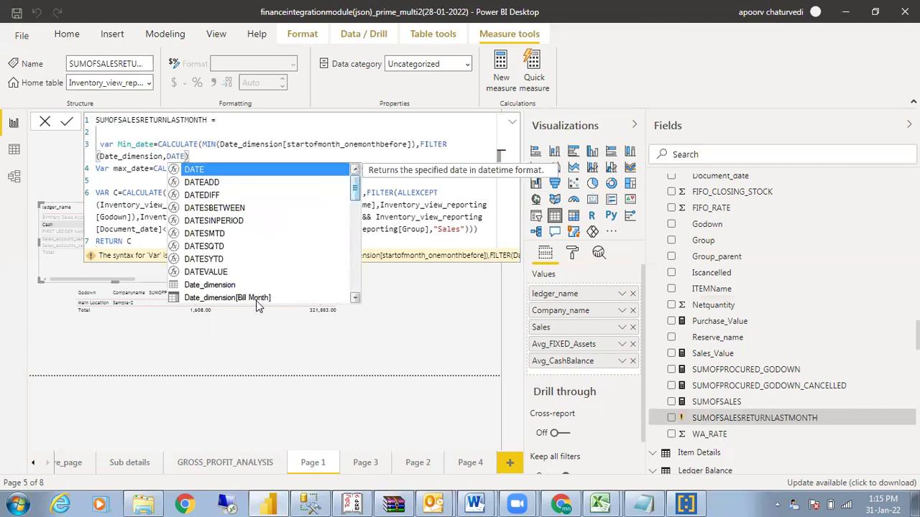
{"action": "scroll", "coordinate": [354, 196], "scroll_direction": "down", "scroll_amount": 1}
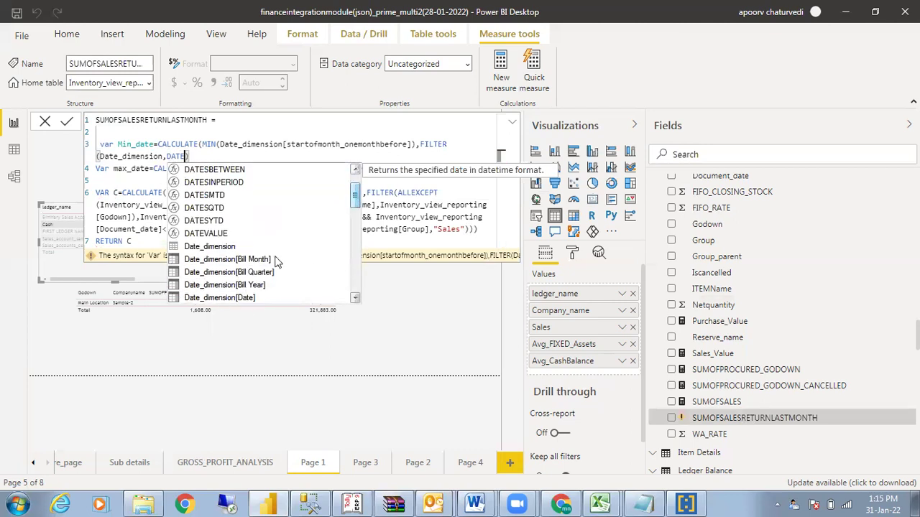
{"action": "left_click", "coordinate": [246, 297]}
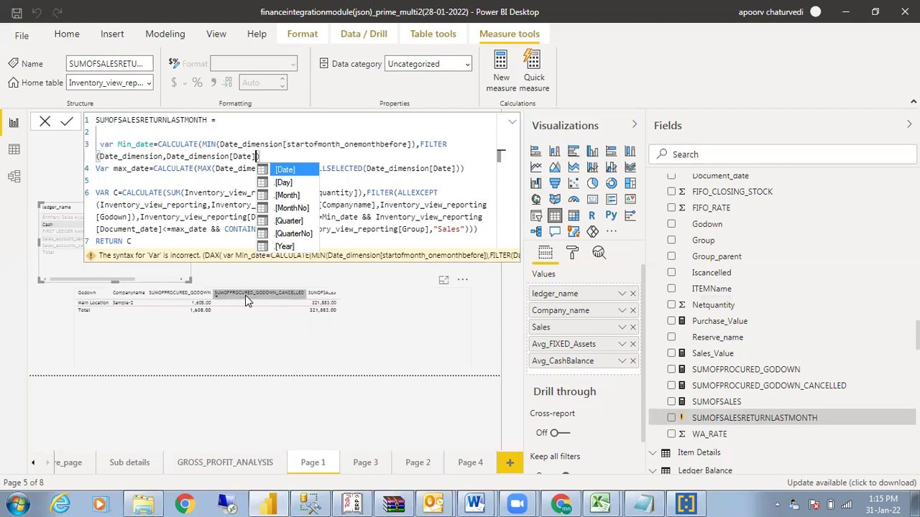
{"action": "type", "text": "="}
{"action": "type", "text": "TODAY()"}
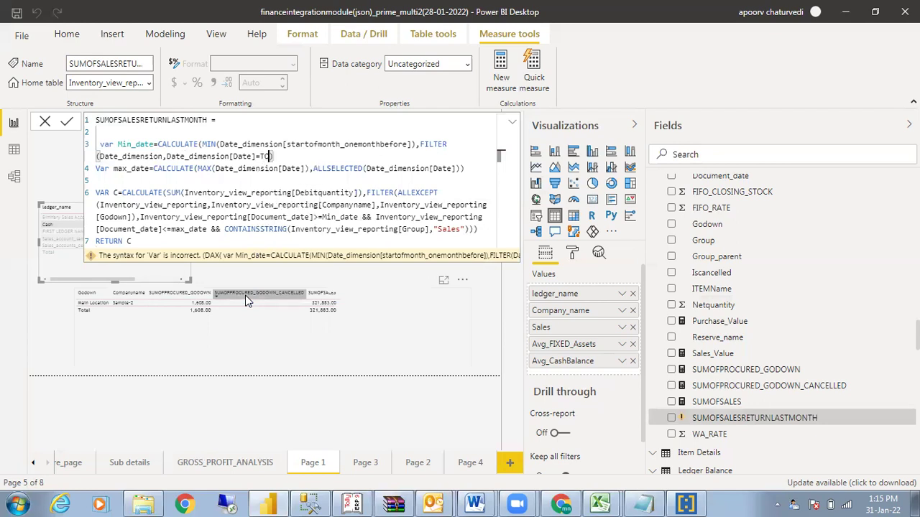
{"action": "type", "text": ")"}
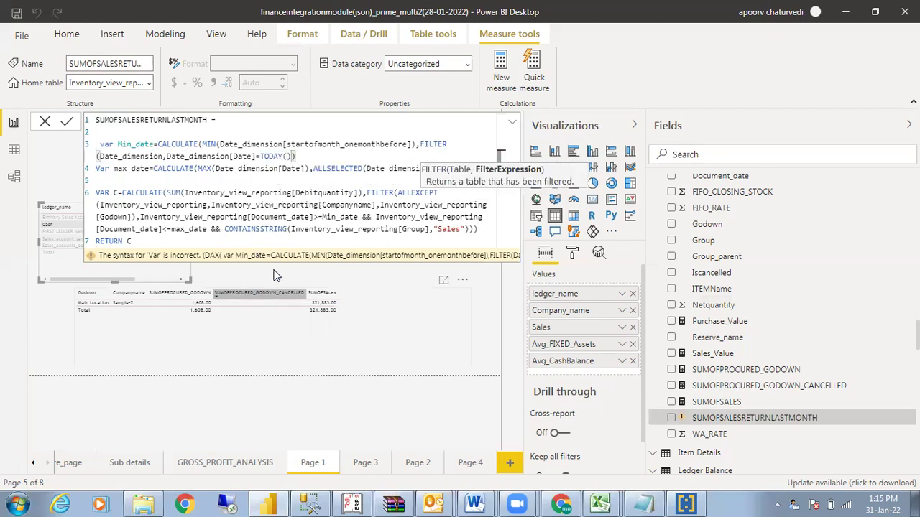
Check the Min_date expression and add the missing closing parenthesis of its CALCULATE function
{"action": "left_click", "coordinate": [349, 168]}
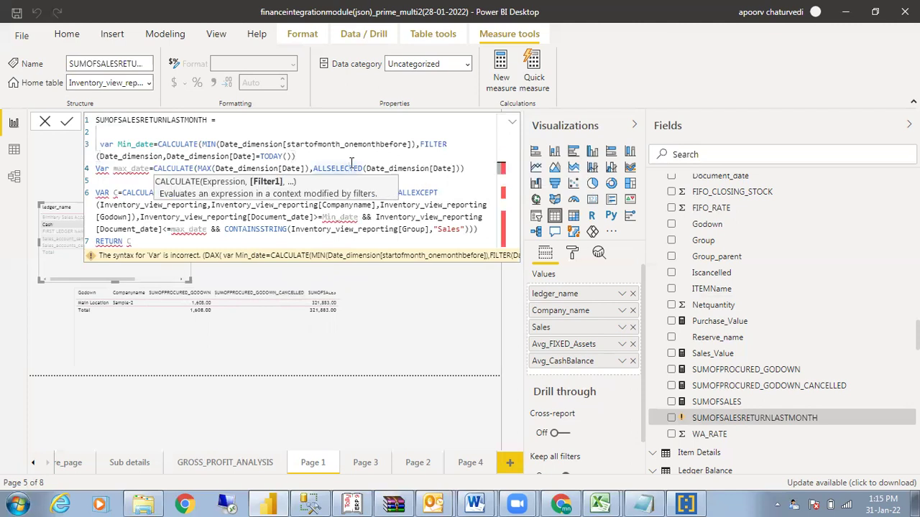
{"action": "left_click", "coordinate": [407, 144]}
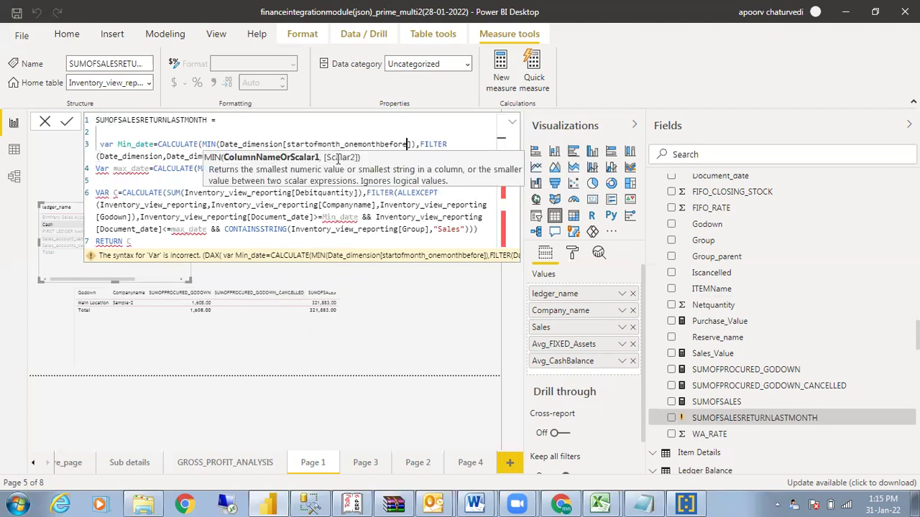
{"action": "left_click", "coordinate": [353, 241]}
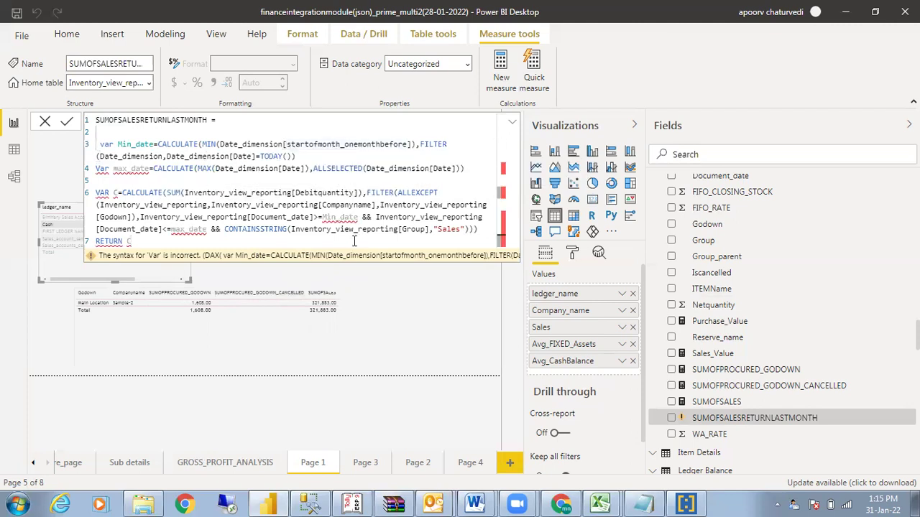
{"action": "left_click", "coordinate": [313, 155]}
{"action": "type", "text": ")"}
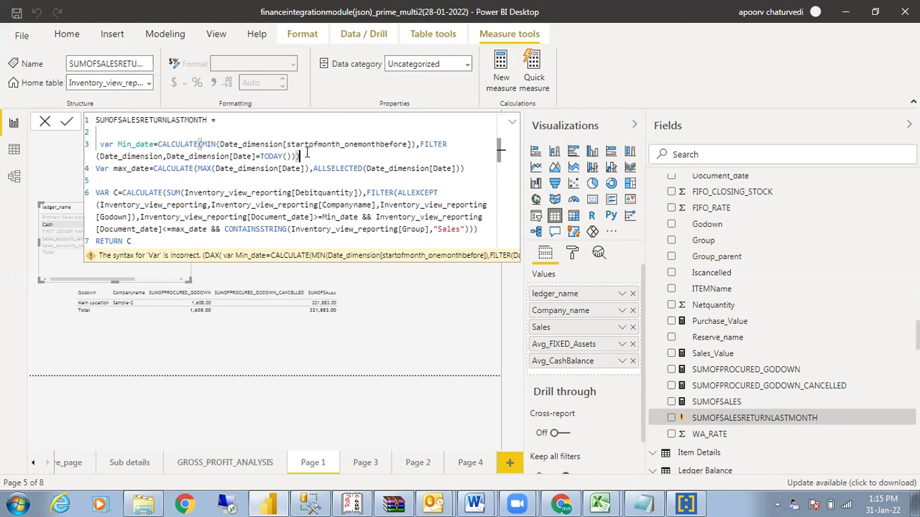
Copy the CALCULATE expression of Min_date and paste it over the existing expression of max_date
{"action": "left_click_drag", "start_coordinate": [302, 156], "coordinate": [159, 145]}
{"action": "key", "text": "ctrl+c"}
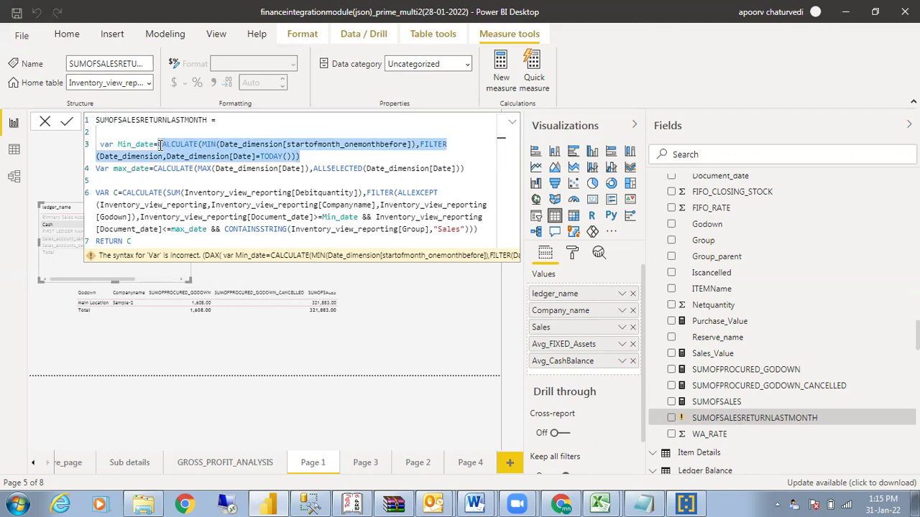
{"action": "left_click", "coordinate": [473, 170]}
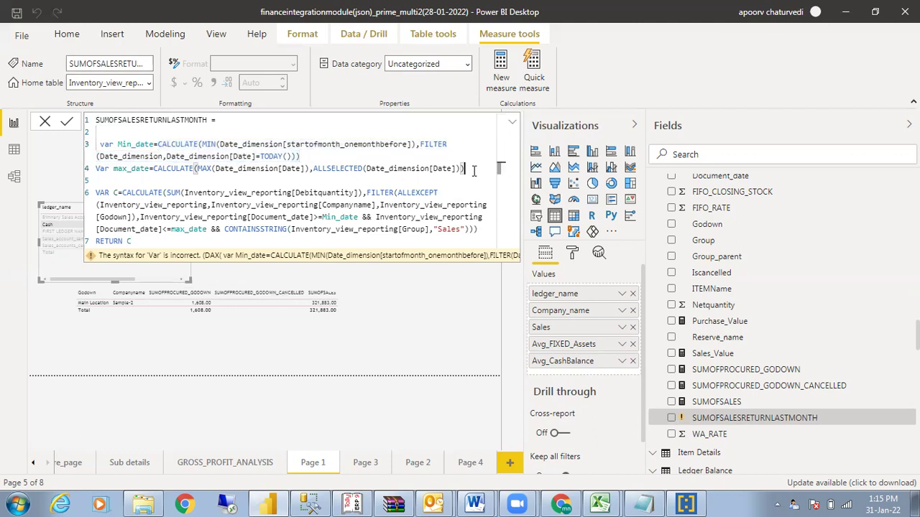
{"action": "left_click_drag", "start_coordinate": [474, 170], "coordinate": [153, 169]}
{"action": "key", "text": "ctrl+v"}
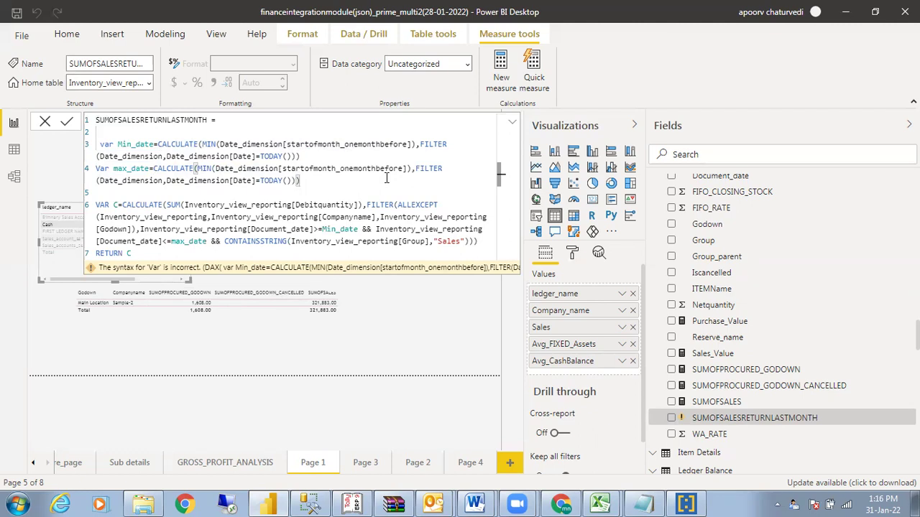
Change the column in the max_date expression to Date_dimension[endofmonth_onemonthbefore]
{"action": "left_click_drag", "start_coordinate": [406, 168], "coordinate": [284, 168]}
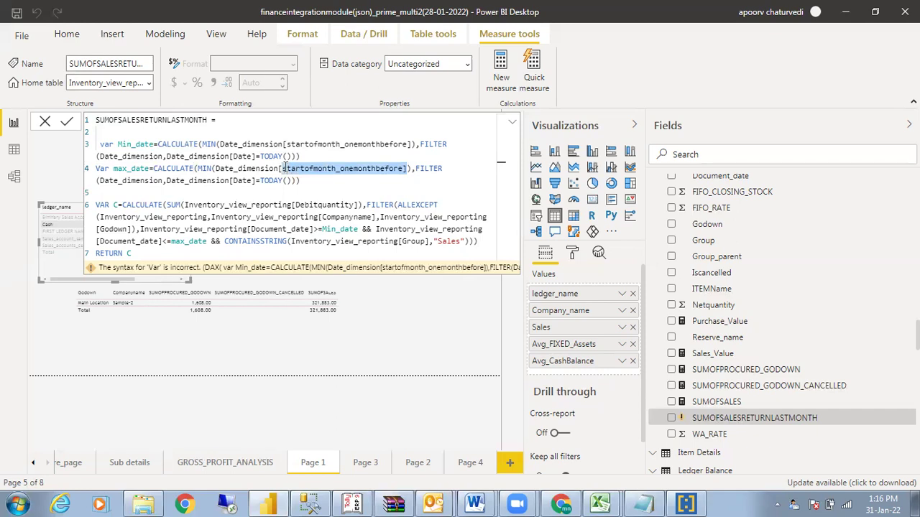
{"action": "left_click", "coordinate": [304, 168]}
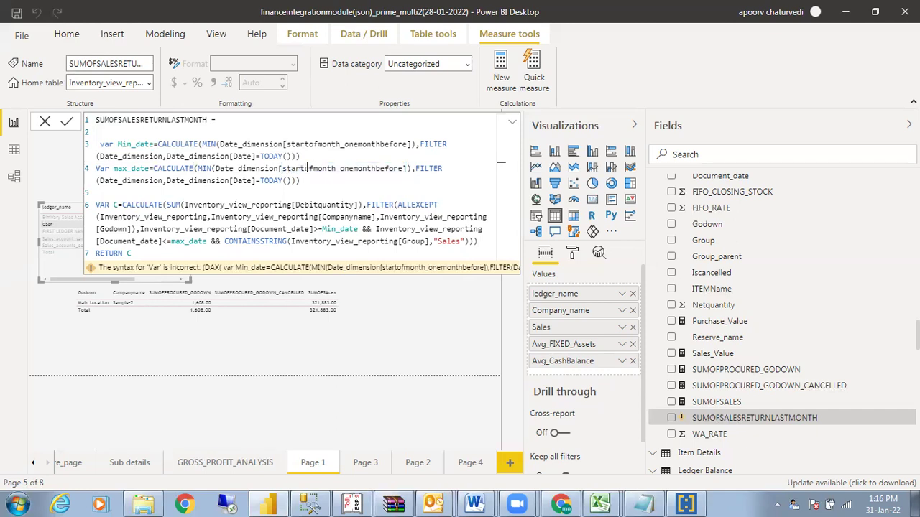
{"action": "left_click_drag", "start_coordinate": [305, 168], "coordinate": [285, 168]}
{"action": "key", "text": "BackSpace"}
{"action": "type", "text": "end"}
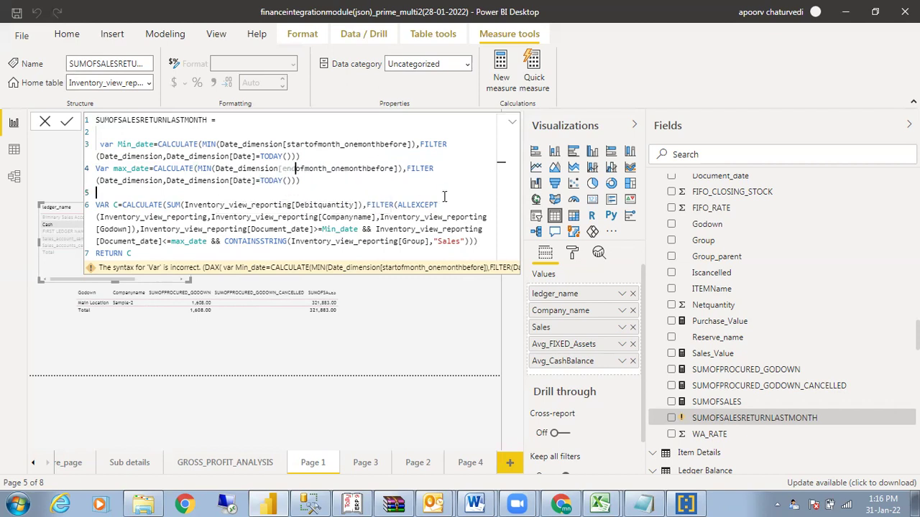
{"action": "left_click", "coordinate": [377, 255]}
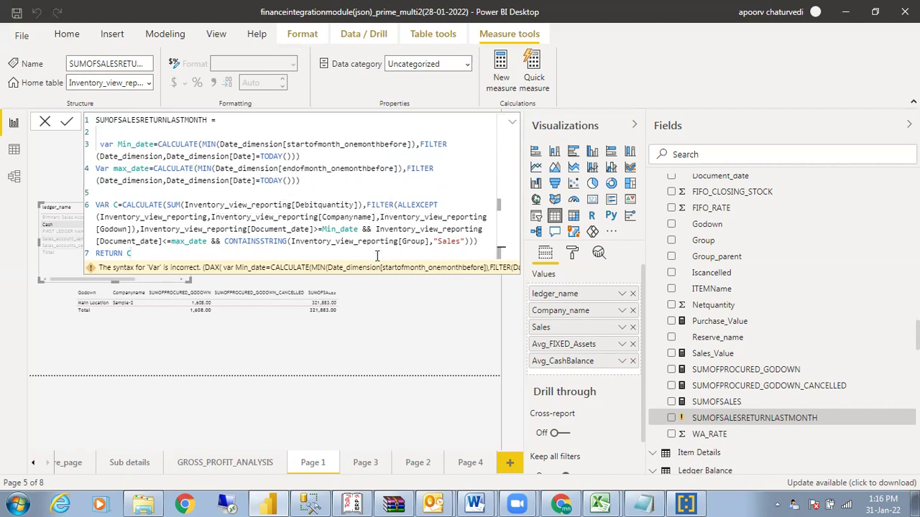